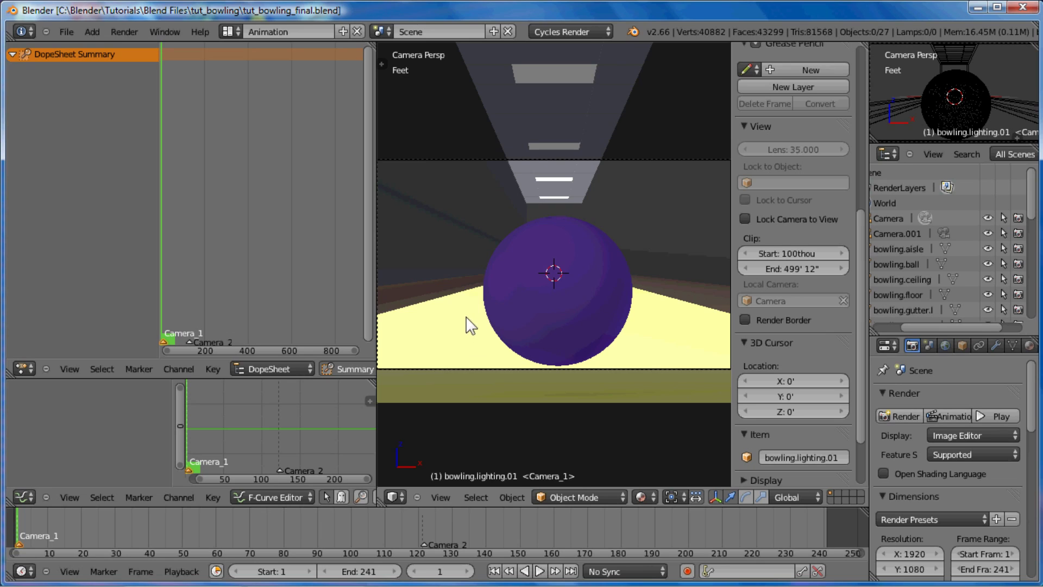
- In wireframe view, select the bowling ball and slide it along Y and X to its starting spot
{"action": "mouse_move", "coordinate": [473, 326]}
{"action": "middle_mouse_down"}
{"action": "mouse_move", "coordinate": [542, 333]}
{"action": "mouse_move", "coordinate": [557, 288]}
{"action": "mouse_move", "coordinate": [489, 305]}
{"action": "mouse_move", "coordinate": [440, 293]}
{"action": "mouse_move", "coordinate": [541, 327]}
{"action": "middle_mouse_up"}
{"action": "key", "text": "z"}
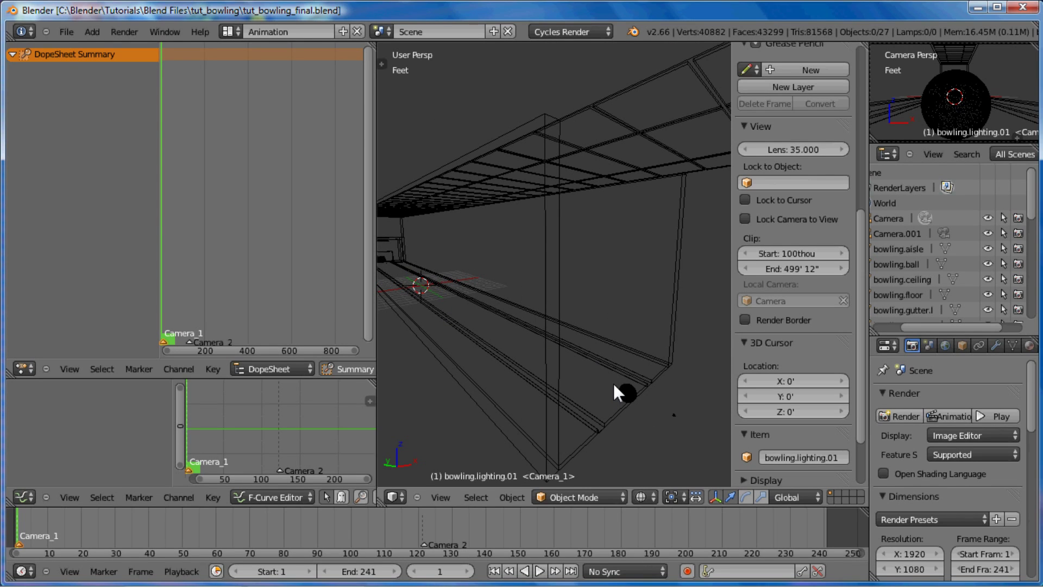
{"action": "right_click", "coordinate": [625, 391]}
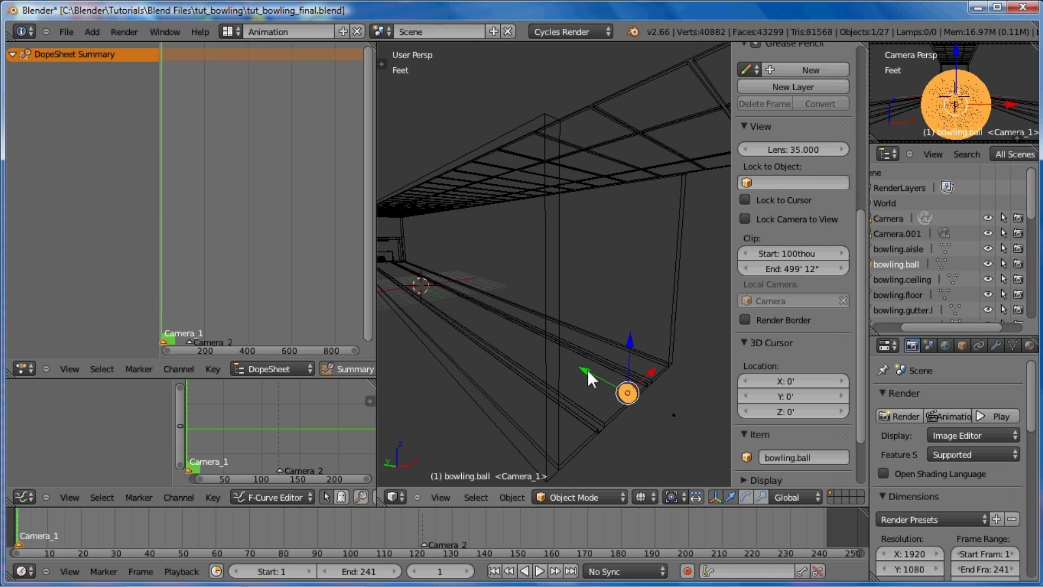
{"action": "left_click_drag", "start_coordinate": [588, 370], "coordinate": [559, 357]}
{"action": "left_click_drag", "start_coordinate": [625, 356], "coordinate": [625, 353]}
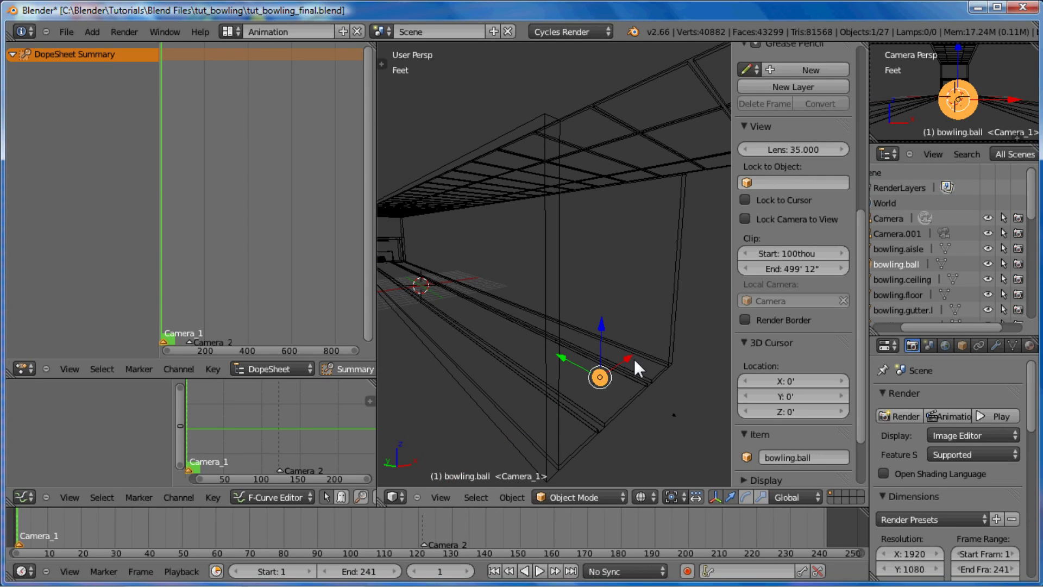
- Keyframe the ball's location, rotation and scale at frame 1, review its curves, and begin moving the key
{"action": "key", "text": "i"}
{"action": "left_click", "coordinate": [601, 380]}
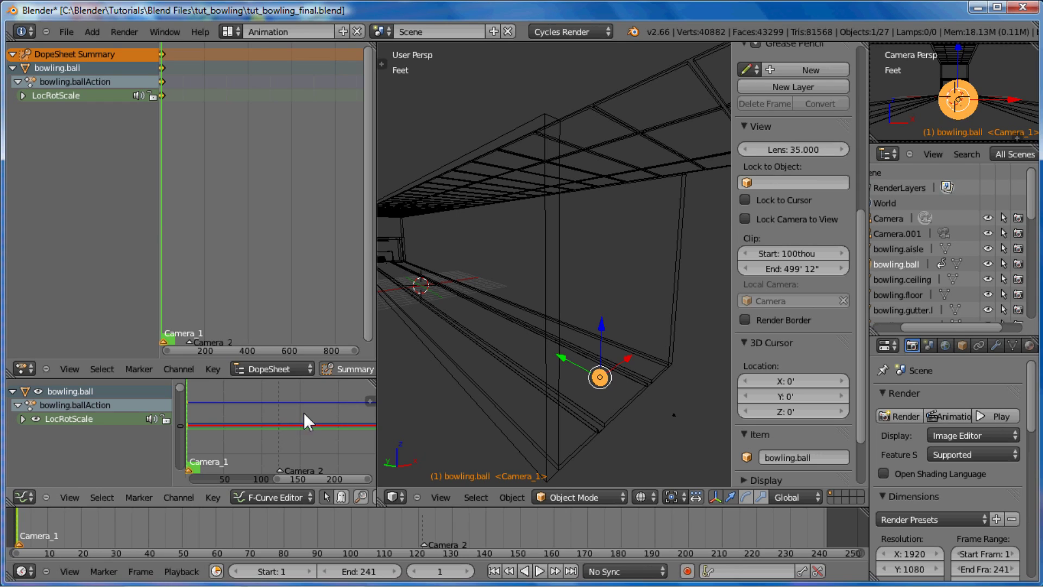
{"action": "key", "text": "ctrl"}
{"action": "key", "text": "ctrl+Up"}
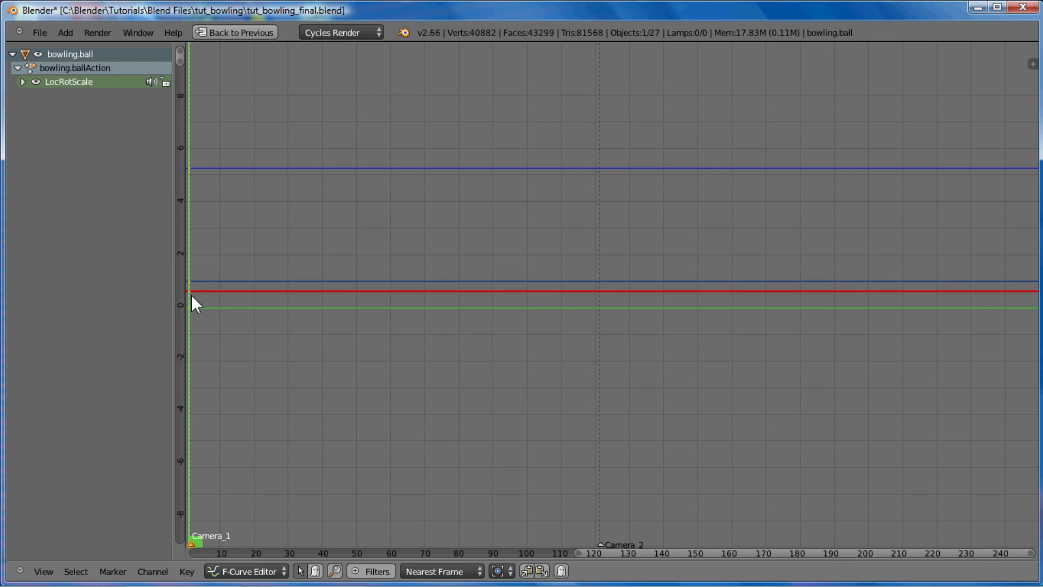
{"action": "key", "text": "ctrl+Up"}
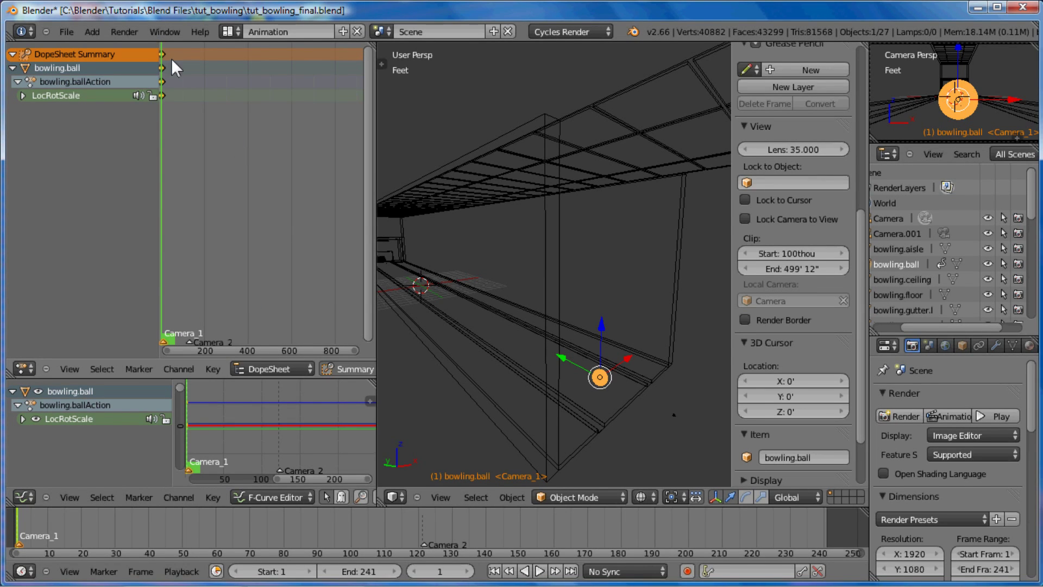
{"action": "key", "text": "g"}
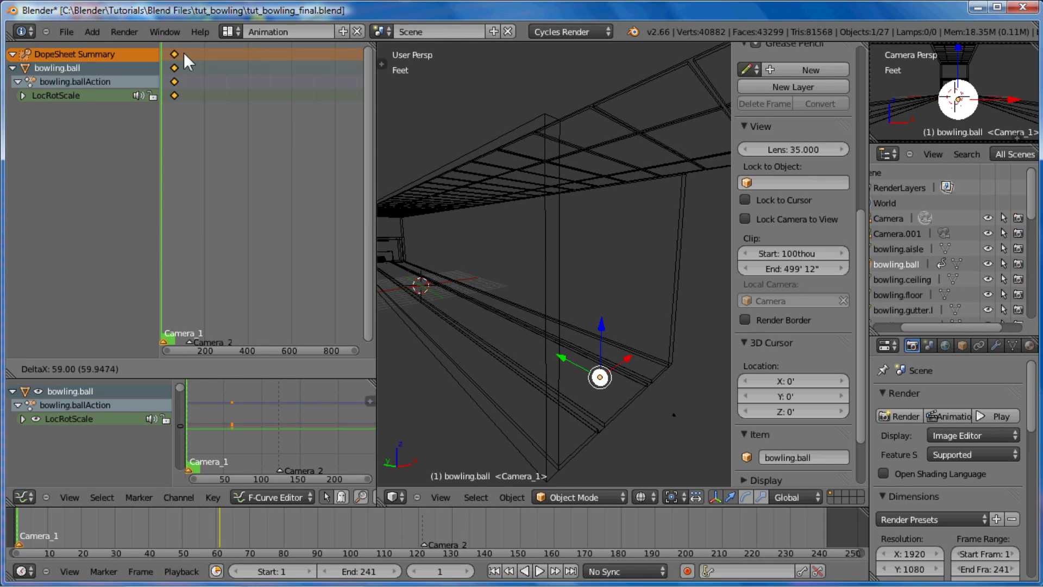
- Offset the copied keyframe 48 frames later and deselect all keys
{"action": "type", "text": "48"}
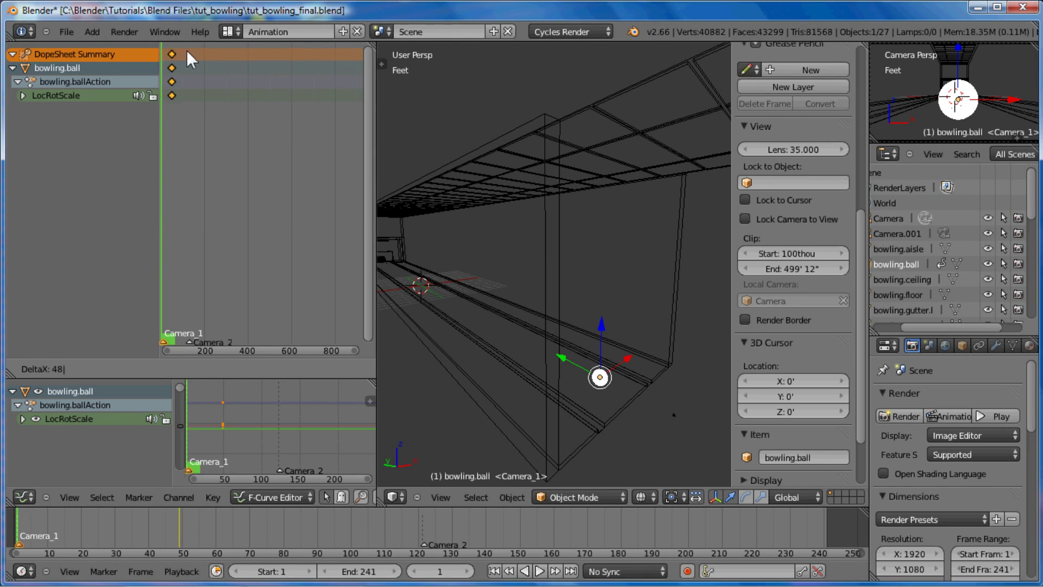
{"action": "key", "text": "Return"}
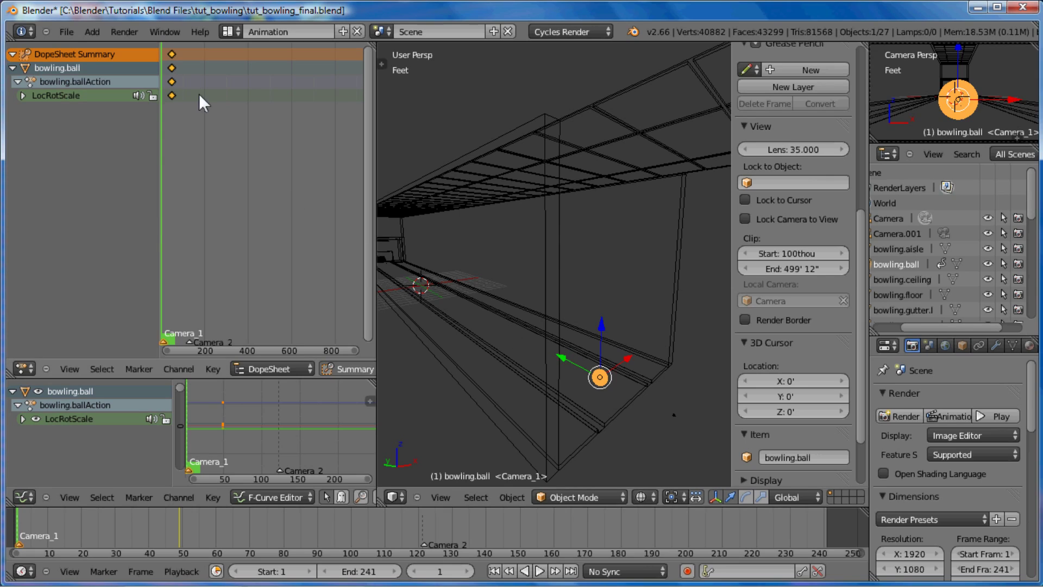
{"action": "key", "text": "a"}
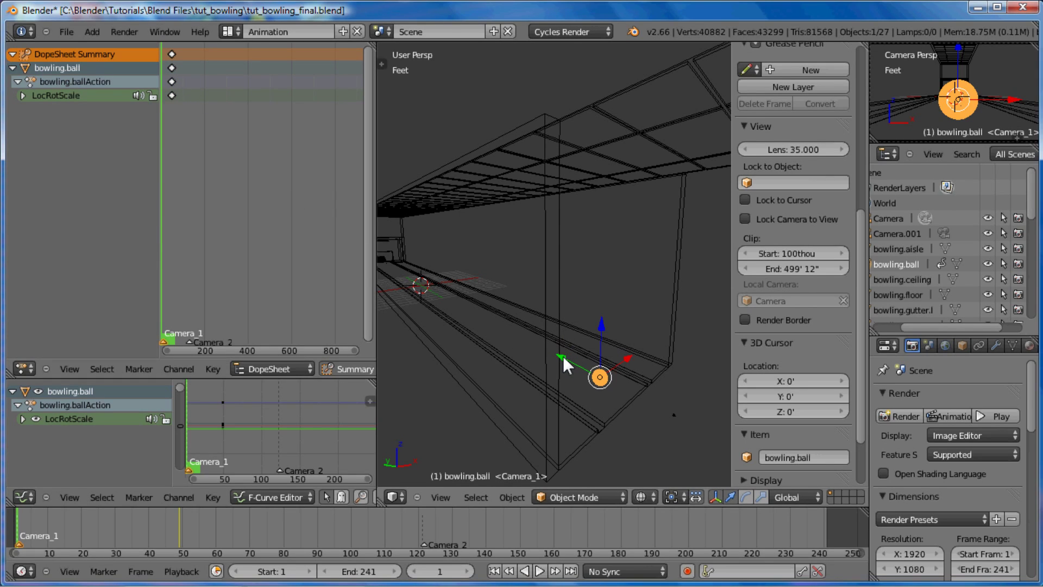
- Move the ball along Y, raise it slightly along Z, and key its LocRotScale at frame 1
{"action": "key", "text": "g"}
{"action": "key", "text": "y"}
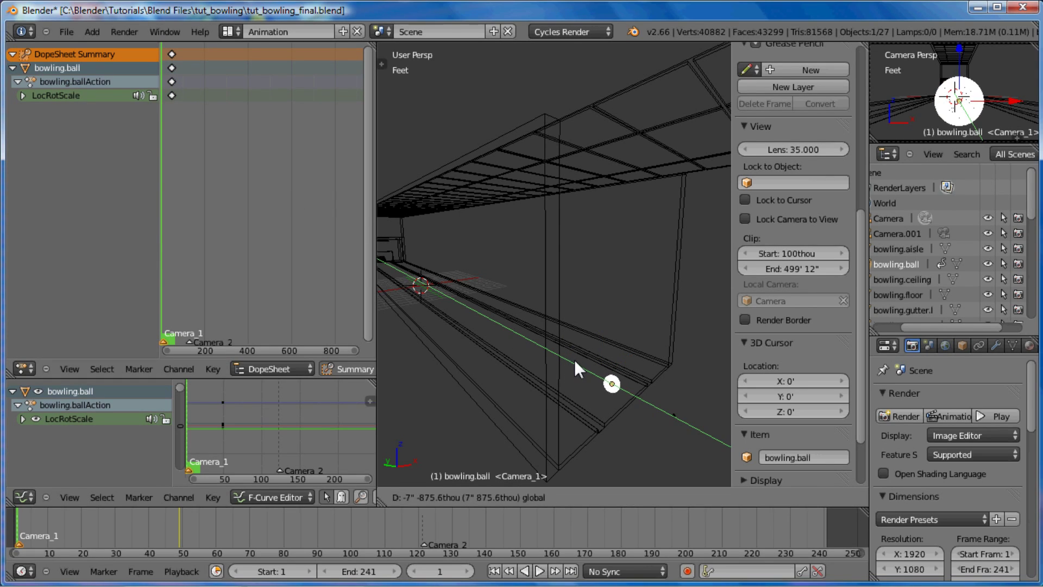
{"action": "left_click", "coordinate": [622, 370]}
{"action": "key", "text": "g"}
{"action": "key", "text": "z"}
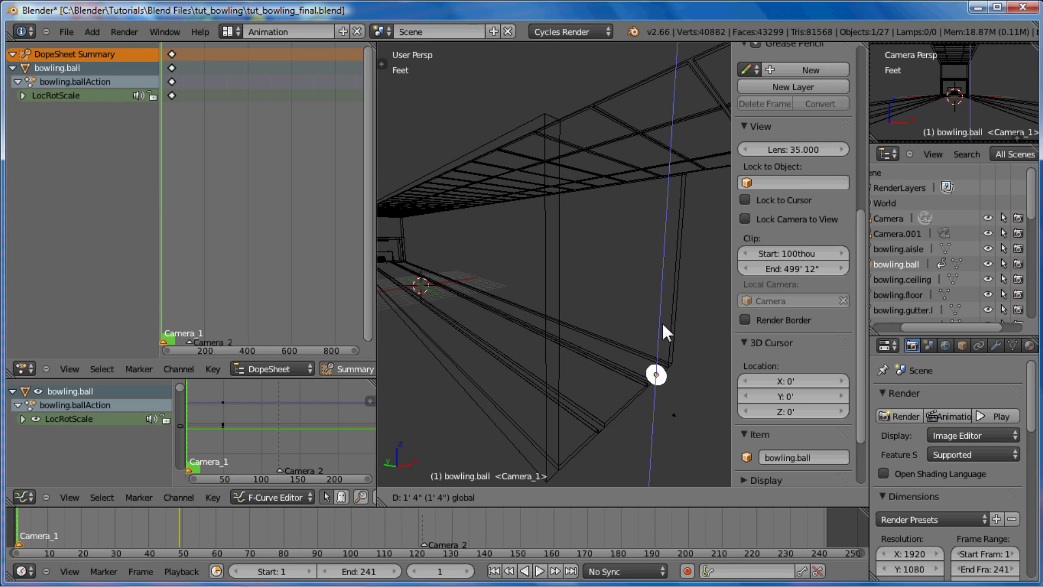
{"action": "left_click", "coordinate": [664, 292]}
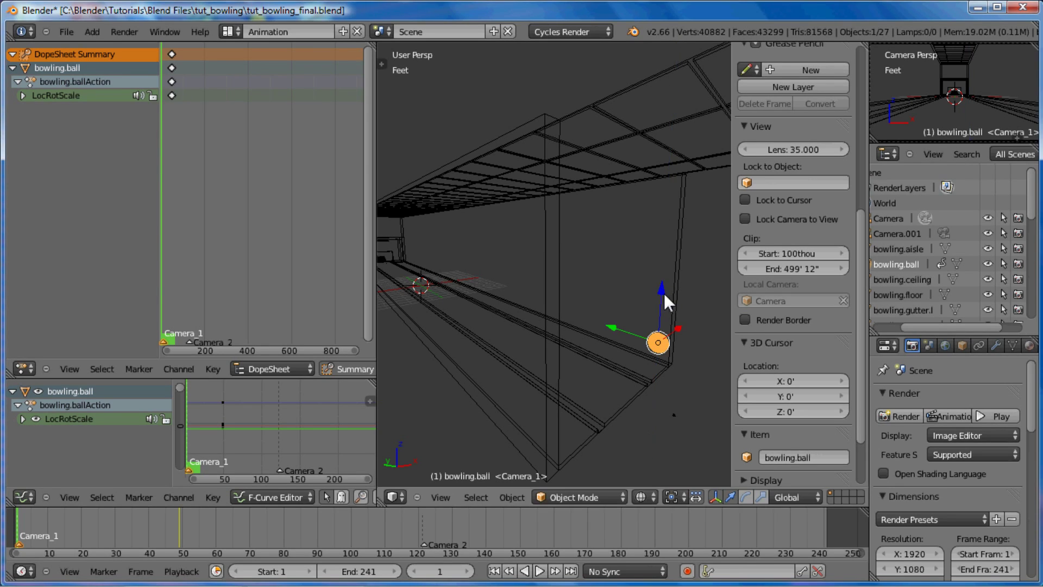
{"action": "key", "text": "i"}
{"action": "left_click", "coordinate": [653, 328]}
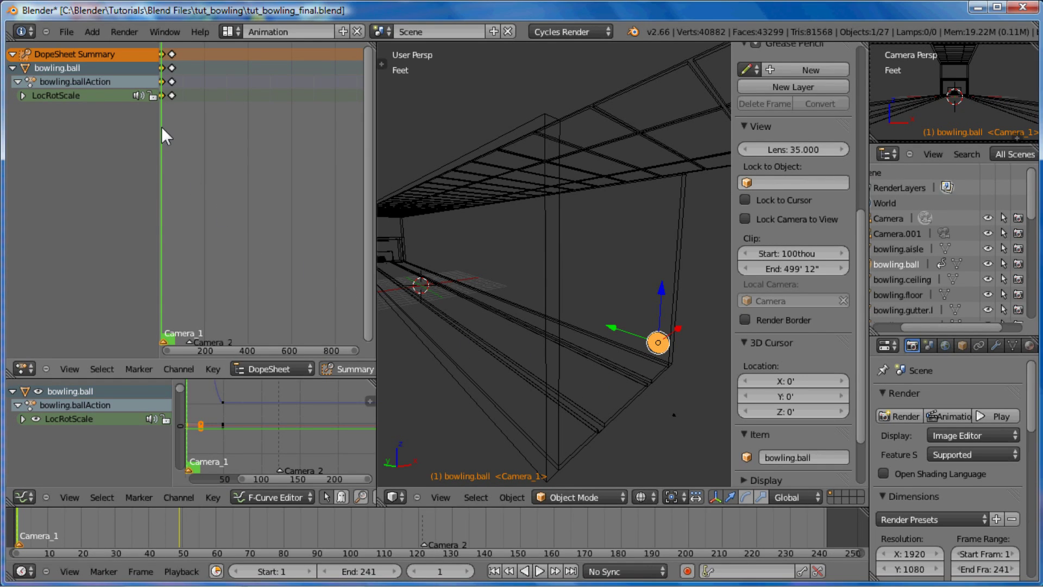
- At frame 125, drag the ball about 65 feet down the lane along Y to the pins
{"action": "left_click_drag", "start_coordinate": [162, 126], "coordinate": [177, 66]}
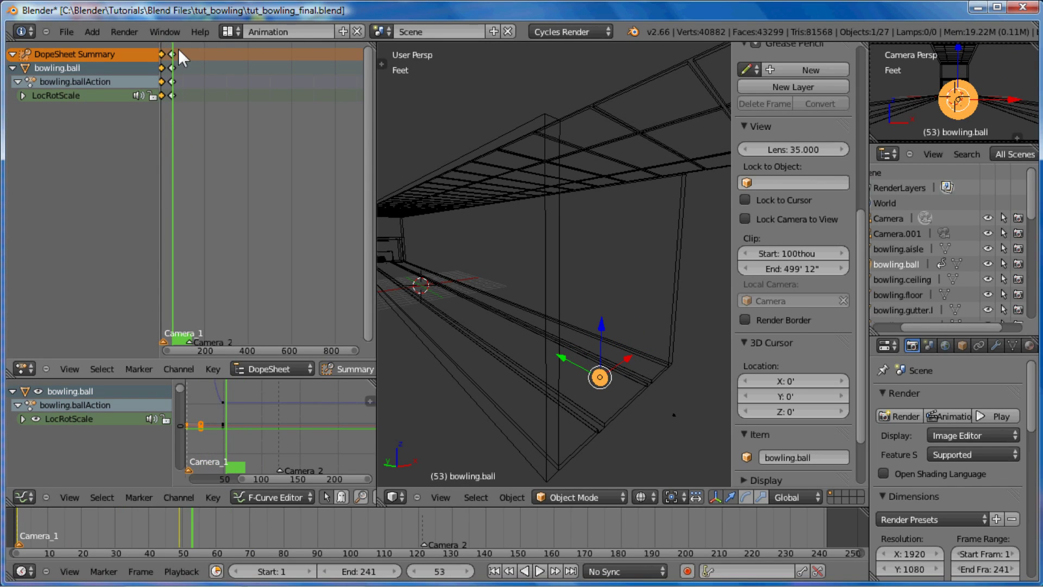
{"action": "left_click", "coordinate": [173, 54]}
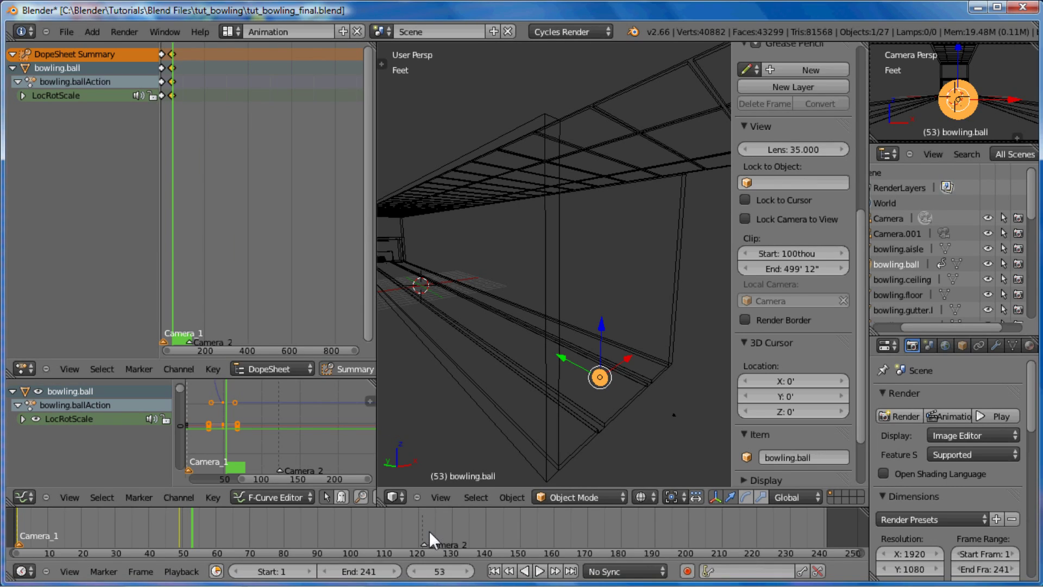
{"action": "left_click_drag", "start_coordinate": [428, 530], "coordinate": [434, 531]}
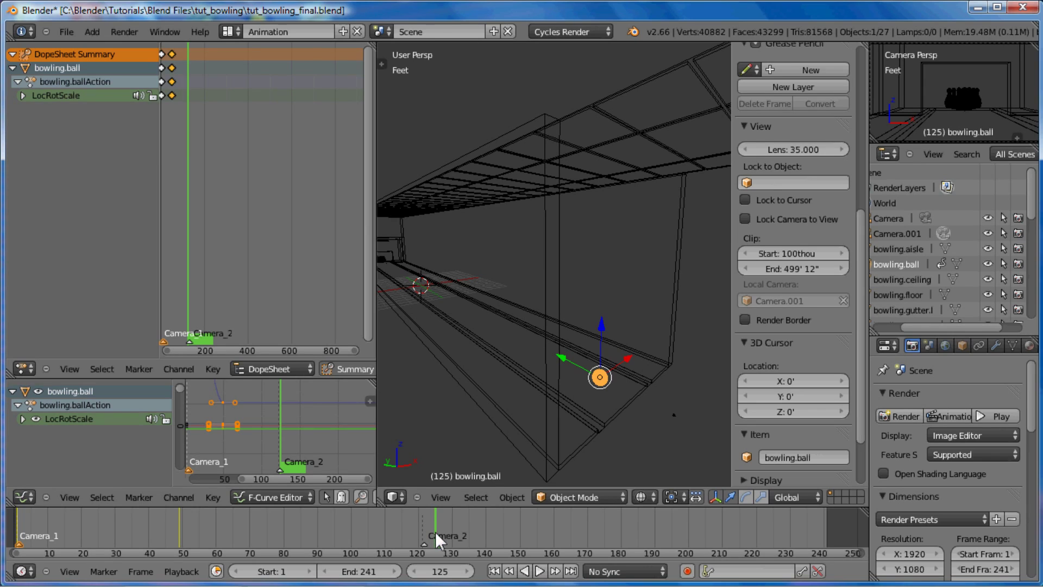
{"action": "middle_click_drag", "start_coordinate": [442, 312], "coordinate": [507, 132]}
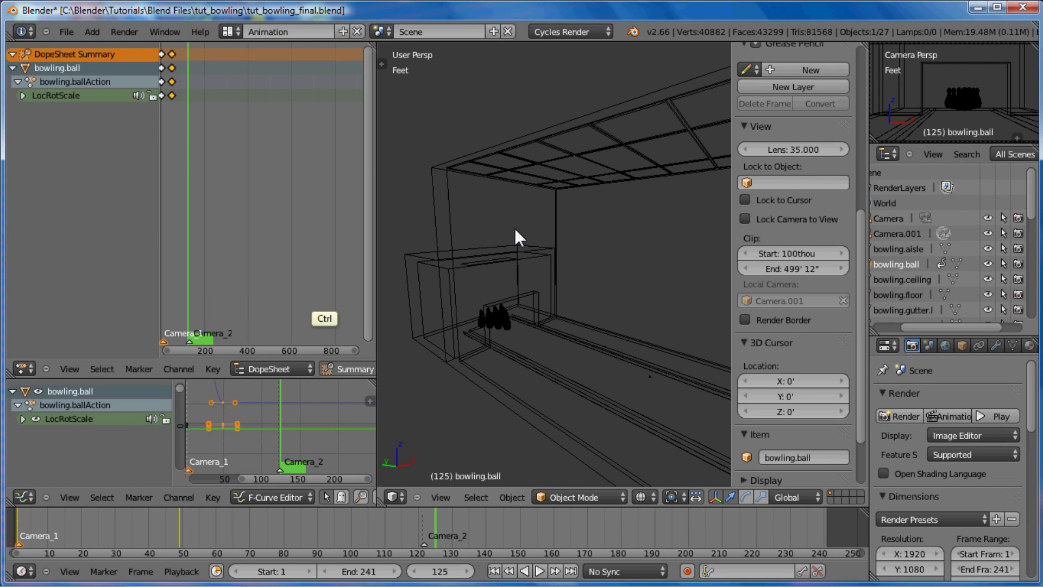
{"action": "mouse_move", "coordinate": [508, 295]}
{"action": "middle_mouse_down", "text": "ctrl"}
{"action": "mouse_move", "coordinate": [500, 333]}
{"action": "mouse_move", "coordinate": [487, 302]}
{"action": "mouse_move", "coordinate": [522, 251]}
{"action": "mouse_move", "coordinate": [470, 370]}
{"action": "mouse_move", "coordinate": [464, 409]}
{"action": "mouse_move", "coordinate": [521, 282]}
{"action": "middle_mouse_up", "text": "ctrl"}
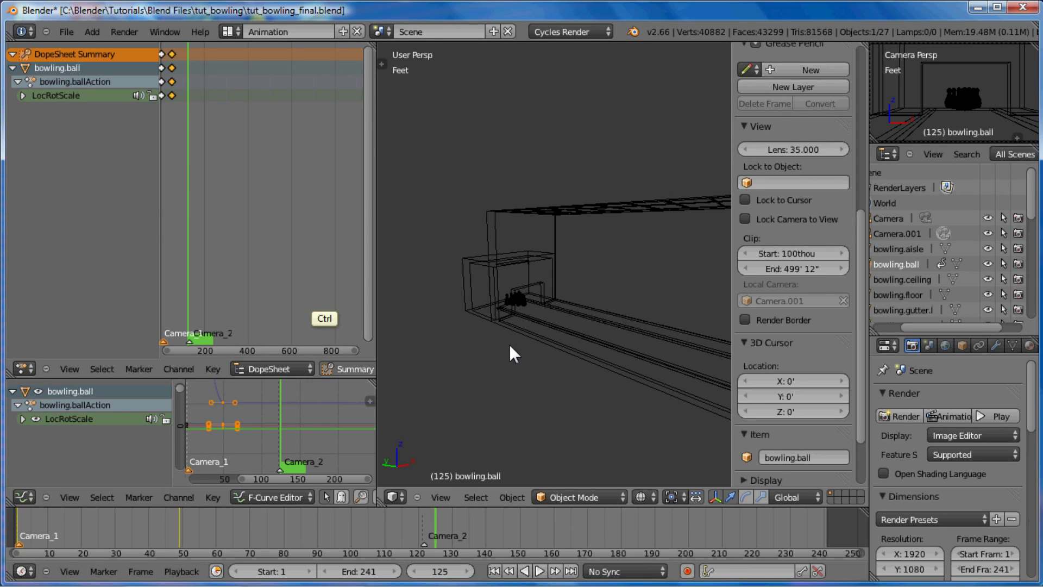
{"action": "middle_click_drag", "start_coordinate": [511, 346], "coordinate": [606, 327], "text": "shift"}
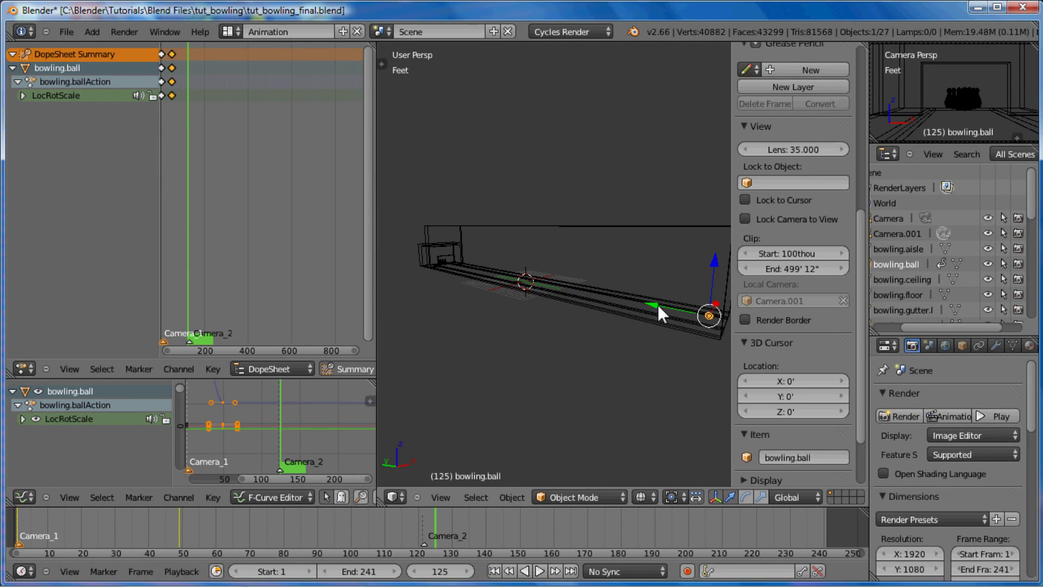
{"action": "left_click_drag", "start_coordinate": [658, 306], "coordinate": [384, 227]}
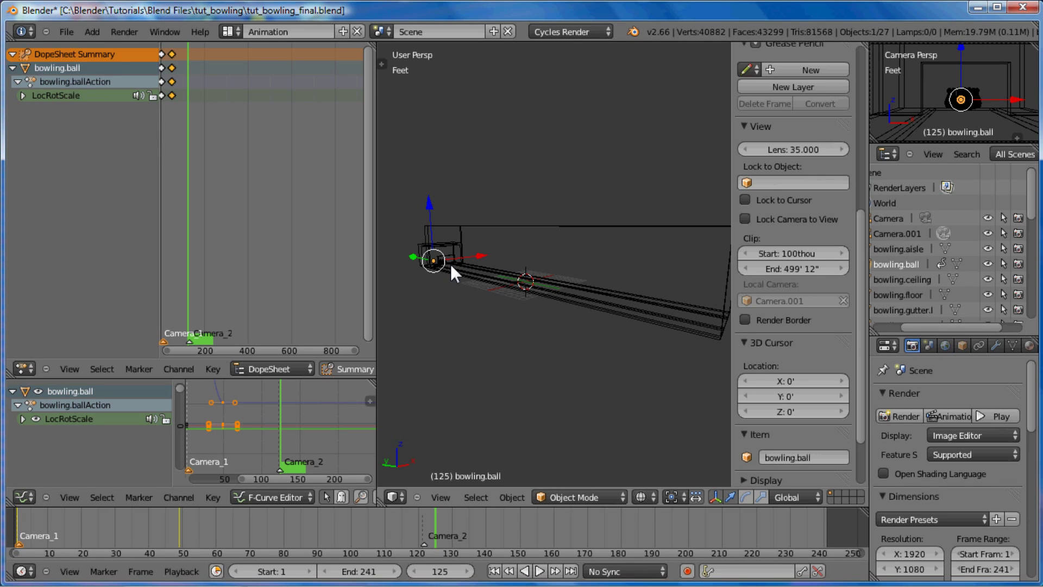
- Check the camera view, zoom in on the pins, and pull the ball back about 4 feet along Y
{"action": "key", "text": "KP_0"}
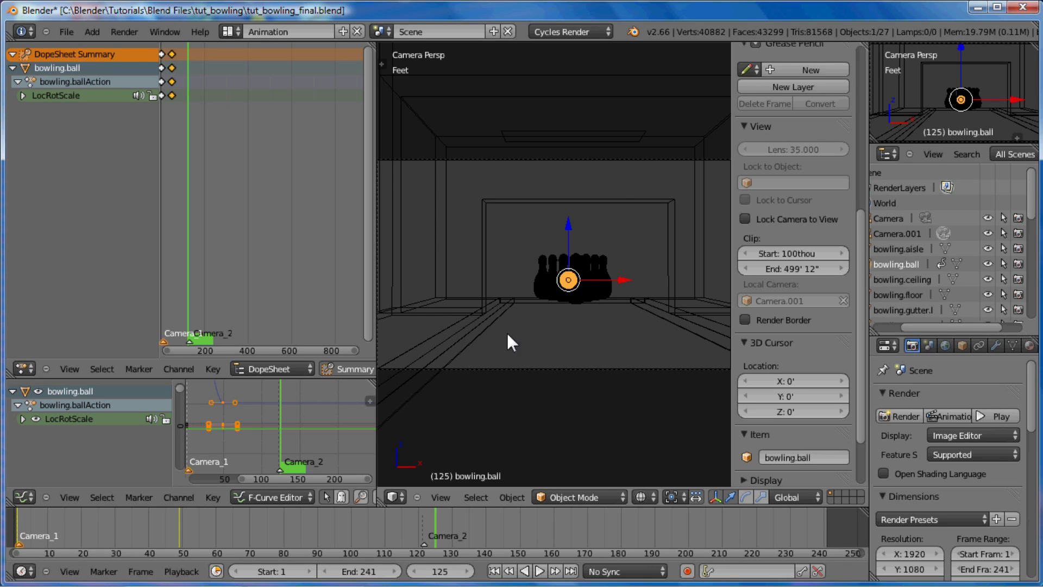
{"action": "middle_click_drag", "start_coordinate": [506, 333], "coordinate": [739, 324]}
{"action": "key", "text": "ctrl"}
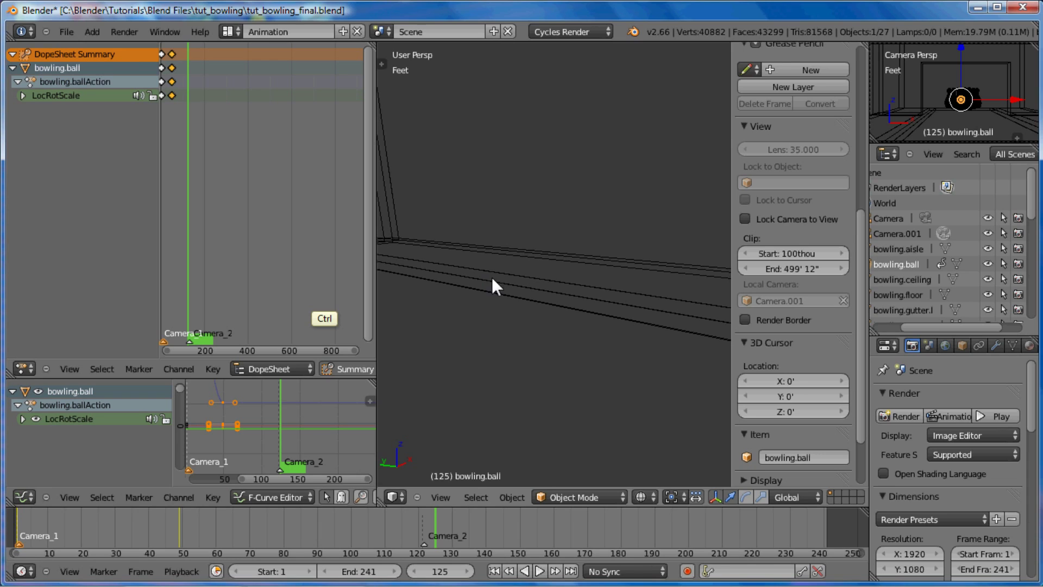
{"action": "middle_click_drag", "start_coordinate": [491, 277], "coordinate": [598, 350], "text": "ctrl"}
{"action": "left_click_drag", "start_coordinate": [458, 269], "coordinate": [492, 291]}
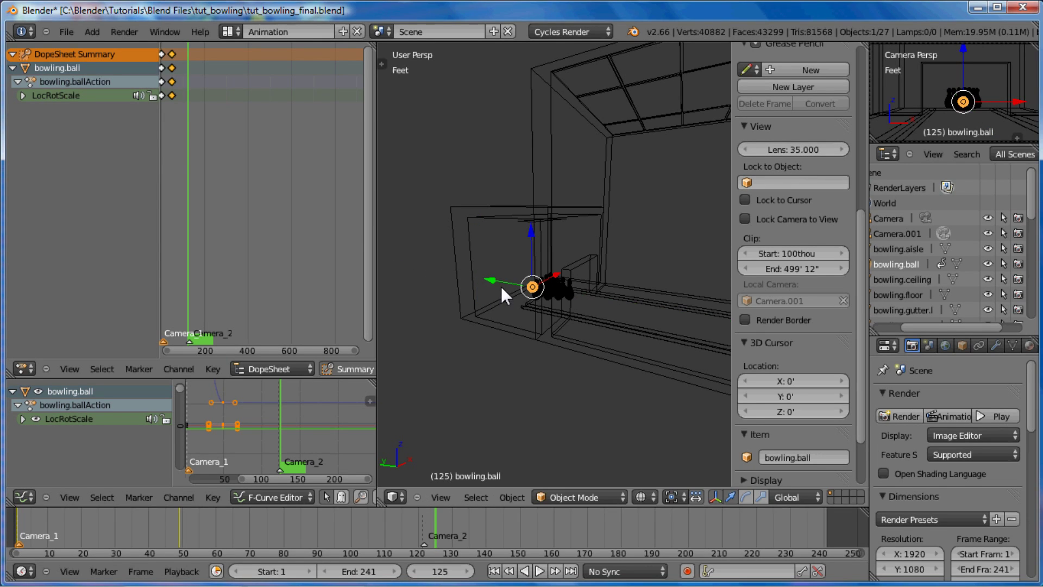
- Key the ball's LocRotScale at frame 125 and select only those frame-125 keys
{"action": "key", "text": "i"}
{"action": "left_click", "coordinate": [537, 288]}
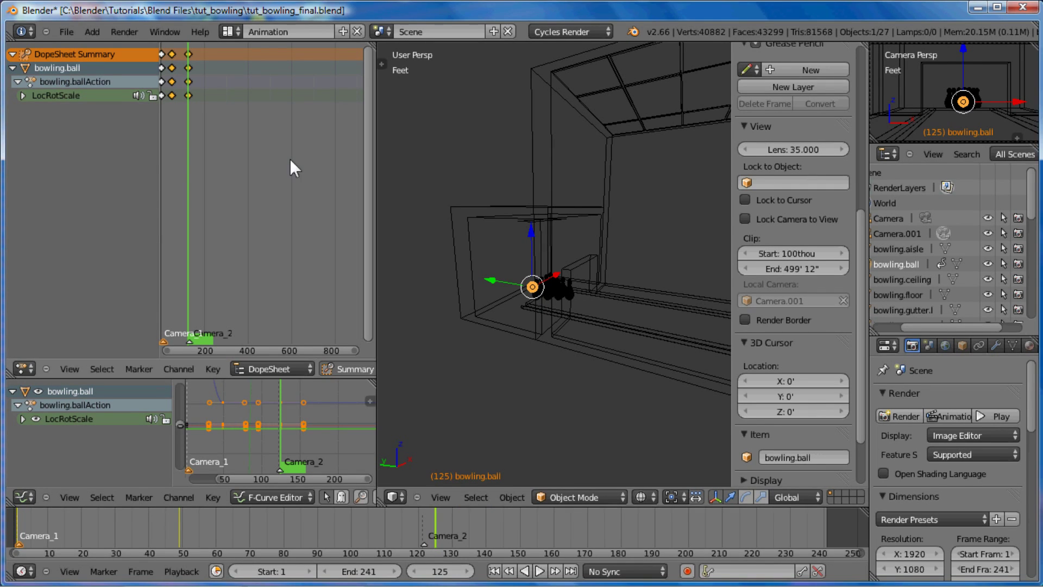
{"action": "right_click", "coordinate": [191, 50]}
- Preview the motion past frame 125, then return to frame 1
{"action": "key", "text": "g"}
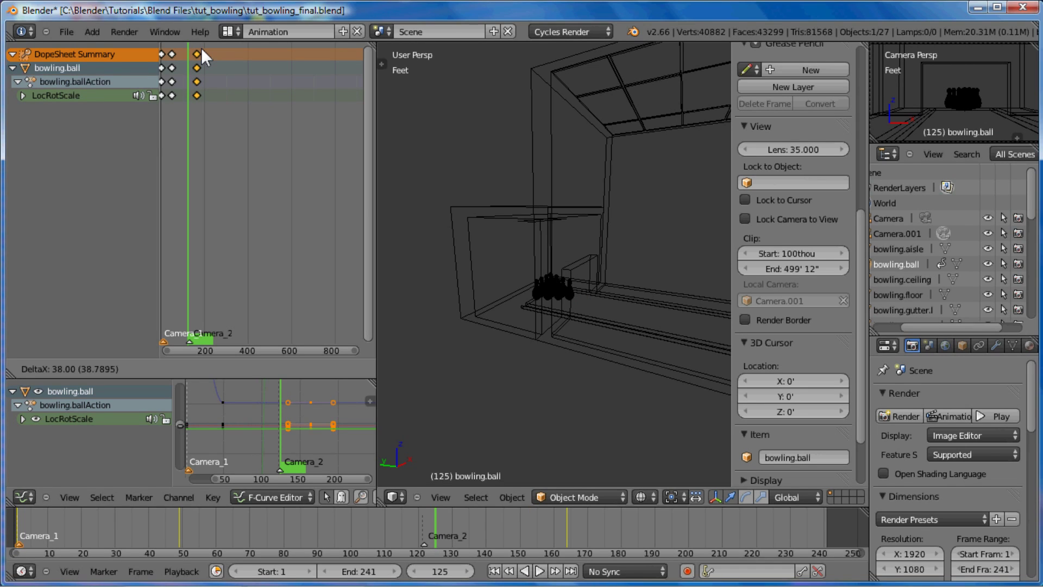
{"action": "key", "text": "Escape"}
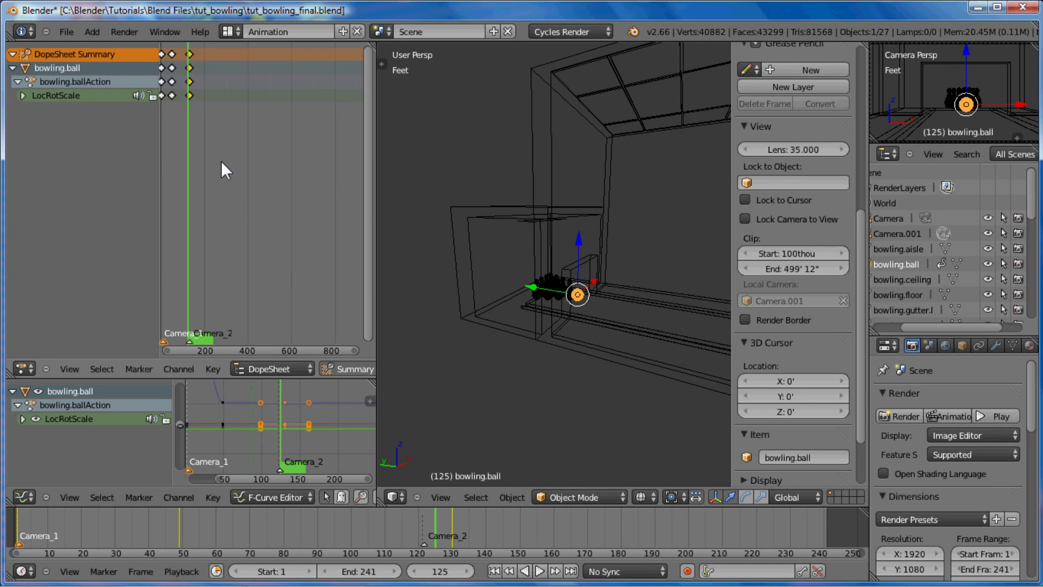
{"action": "left_click_drag", "start_coordinate": [188, 113], "coordinate": [163, 113]}
{"action": "key", "text": "shift+Left"}
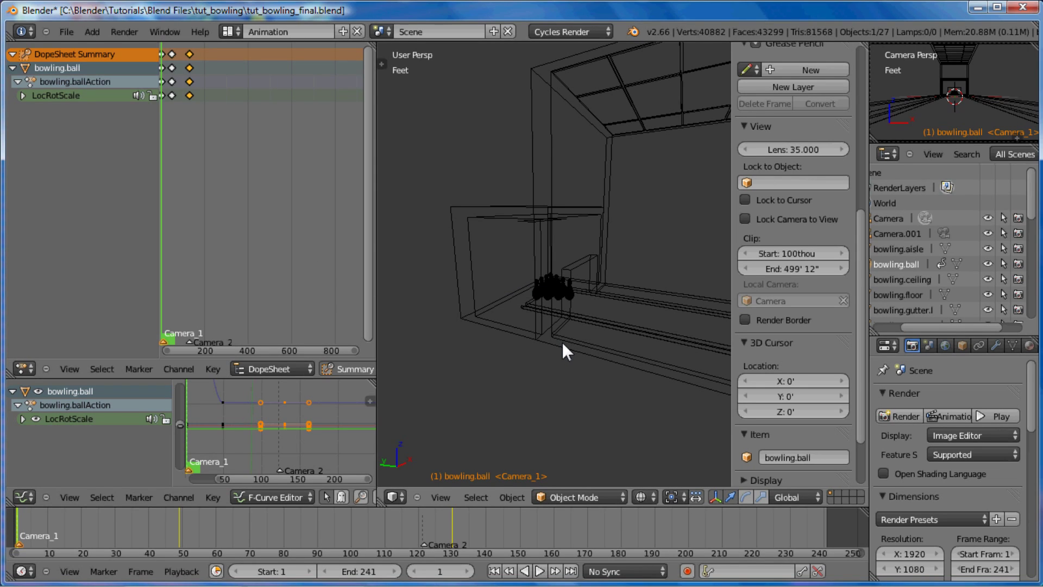
- Play the animation through the scene camera to watch the ball roll up to the pins
{"action": "key", "text": "KP_0"}
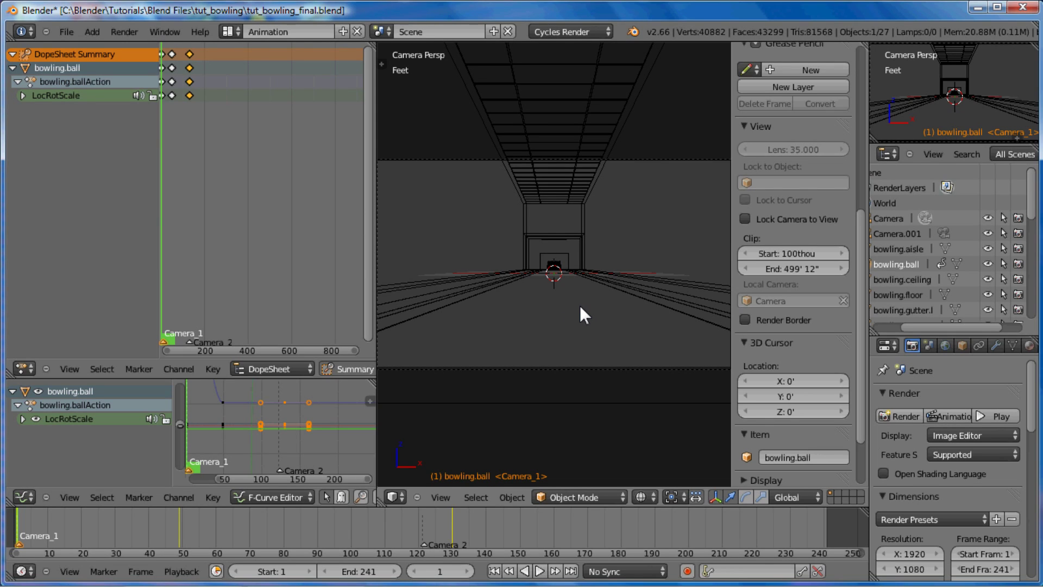
{"action": "key", "text": "alt+a"}
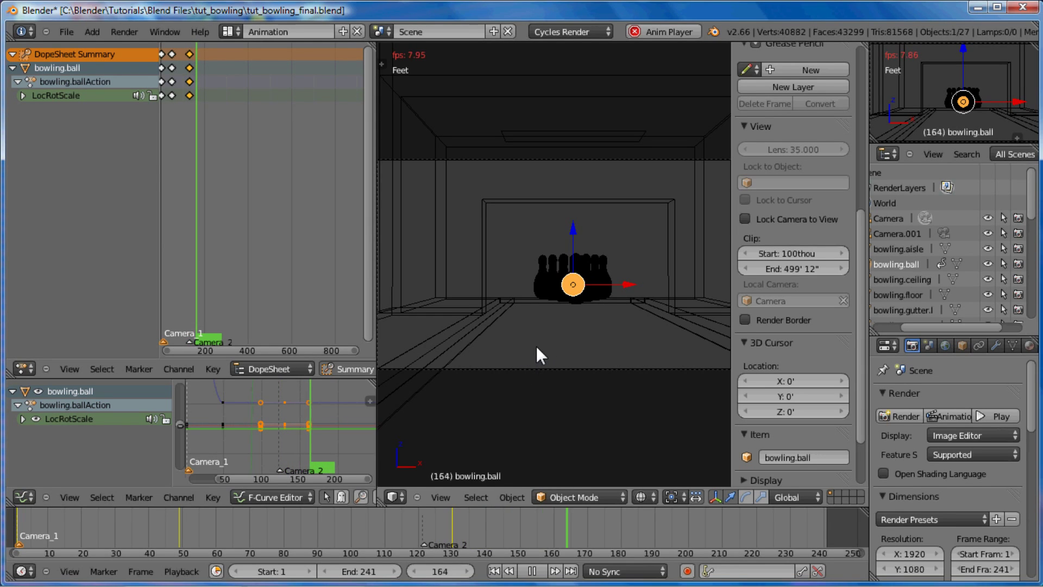
- Stop playback, move the selected keyframes 5 frames later, and replay the animation
{"action": "key", "text": "Escape"}
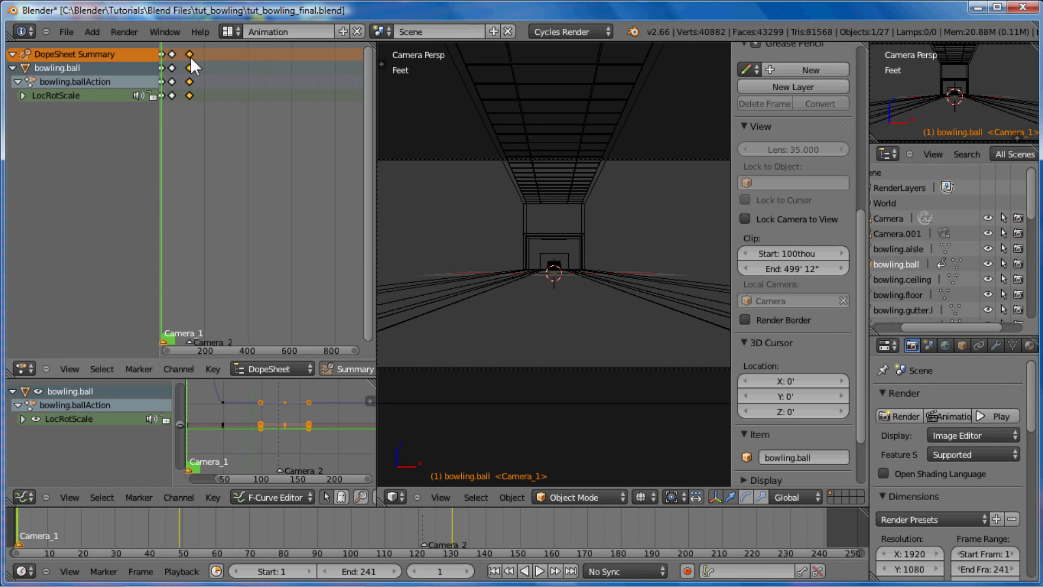
{"action": "key", "text": "g"}
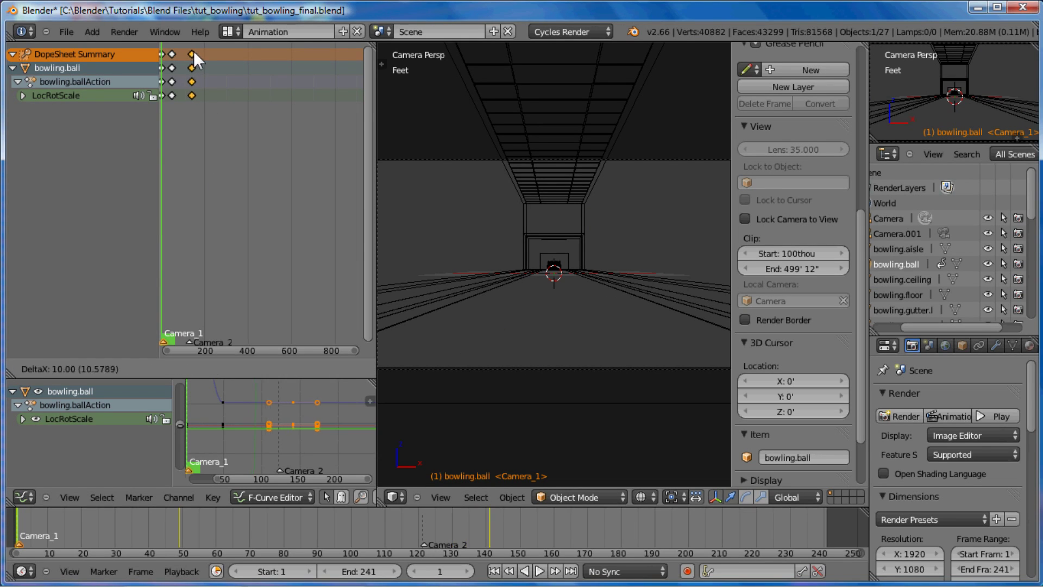
{"action": "type", "text": "5"}
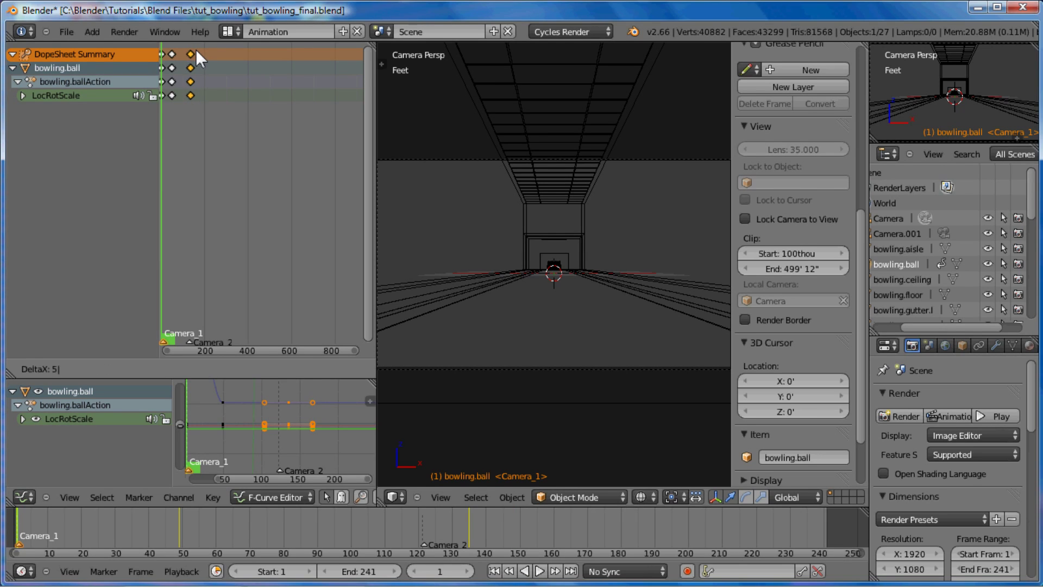
{"action": "key", "text": "Return"}
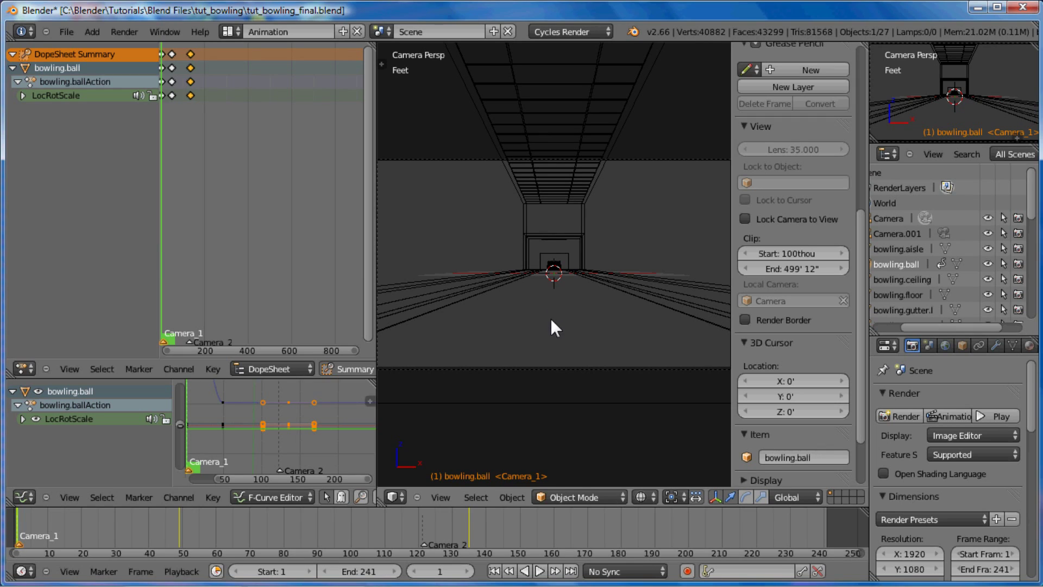
{"action": "key", "text": "alt+a"}
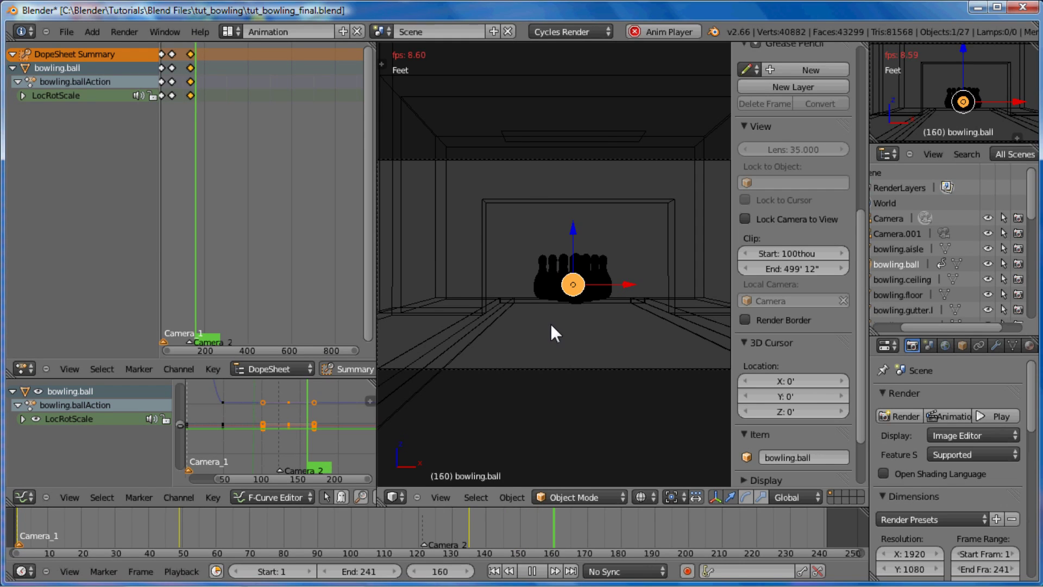
- Stop playback, deselect all keys and scrub the timeline to frame 89
{"action": "key", "text": "Escape"}
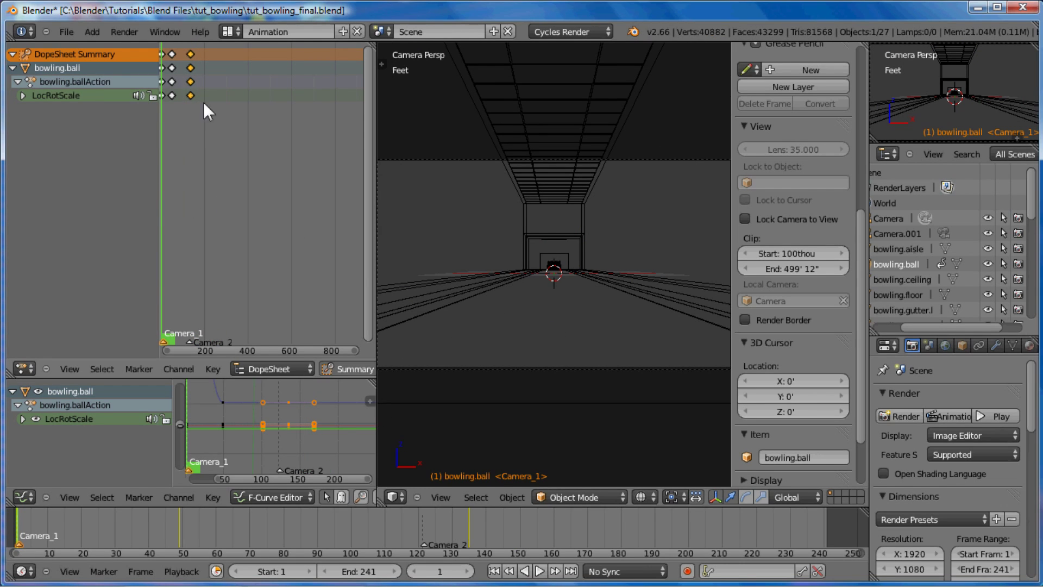
{"action": "key", "text": "a"}
{"action": "left_click_drag", "start_coordinate": [164, 107], "coordinate": [184, 104]}
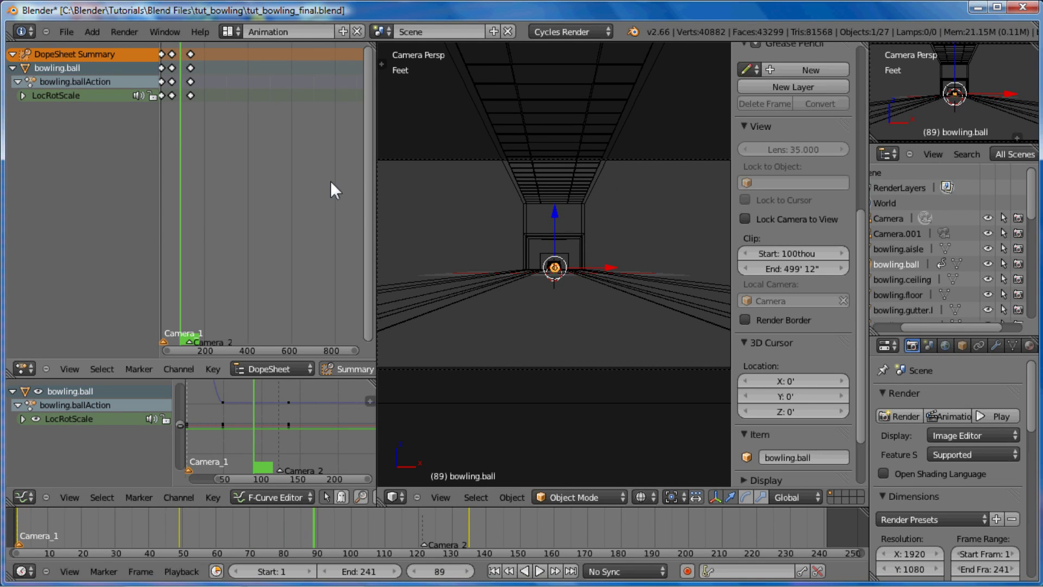
- Nudge the ball about 4 inches along X and key its LocRotScale at frame 89
{"action": "middle_click_drag", "start_coordinate": [466, 332], "coordinate": [650, 302]}
{"action": "key", "text": "g"}
{"action": "key", "text": "x"}
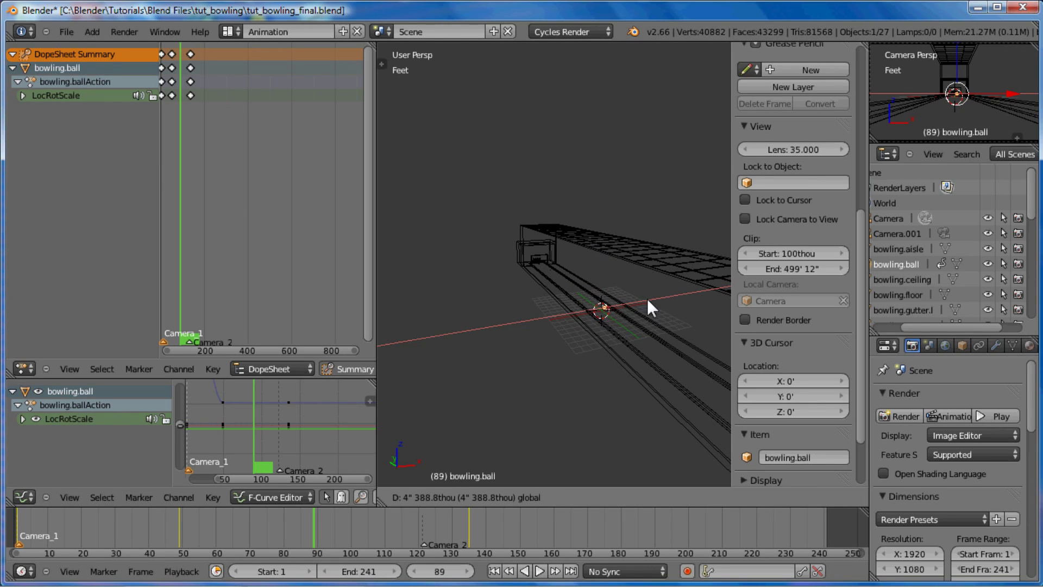
{"action": "left_click", "coordinate": [648, 298]}
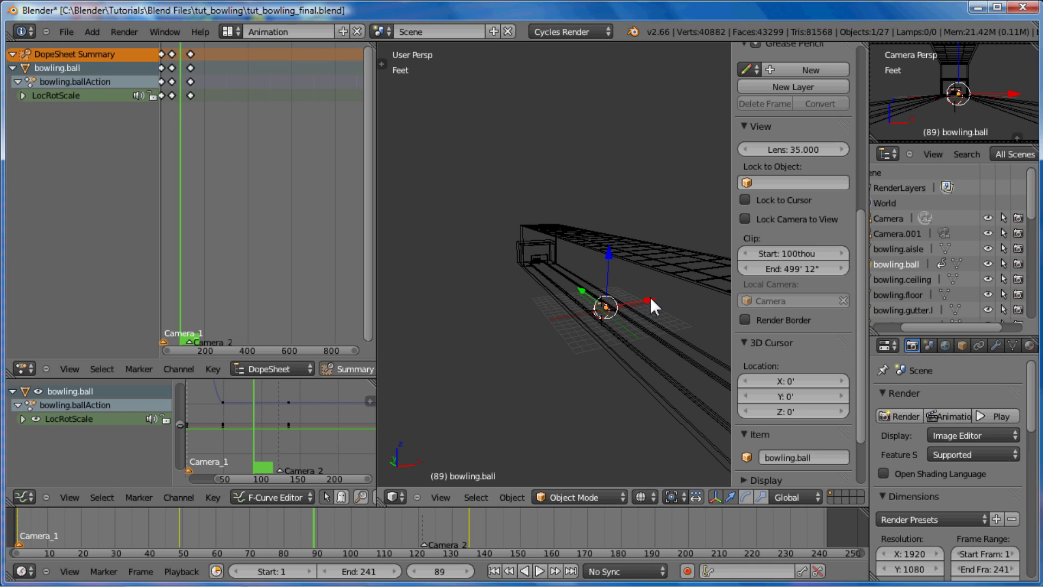
{"action": "key", "text": "g"}
{"action": "key", "text": "x"}
{"action": "left_click", "coordinate": [650, 296]}
{"action": "key", "text": "i"}
{"action": "left_click", "coordinate": [598, 309]}
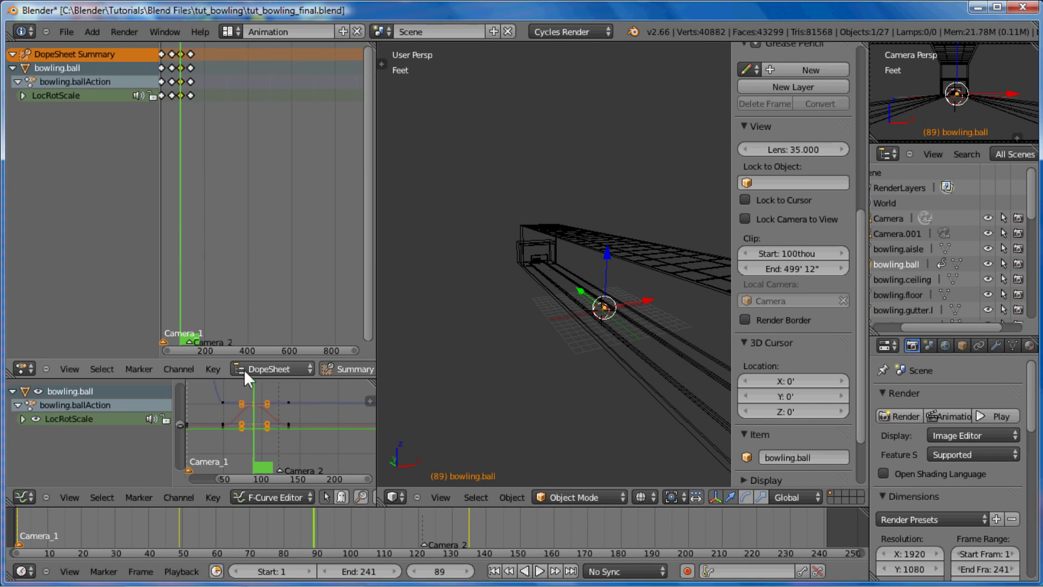
- In the maximized Graph Editor, scale the frame-89 X Location key's handles wider for a smoother arc
{"action": "key", "text": "ctrl+Up"}
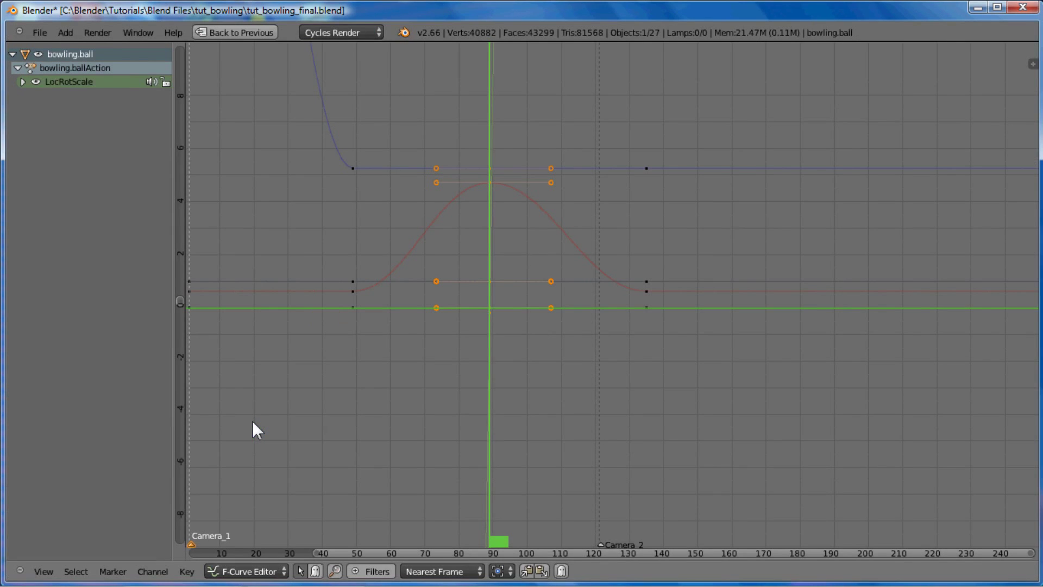
{"action": "left_click", "coordinate": [492, 184]}
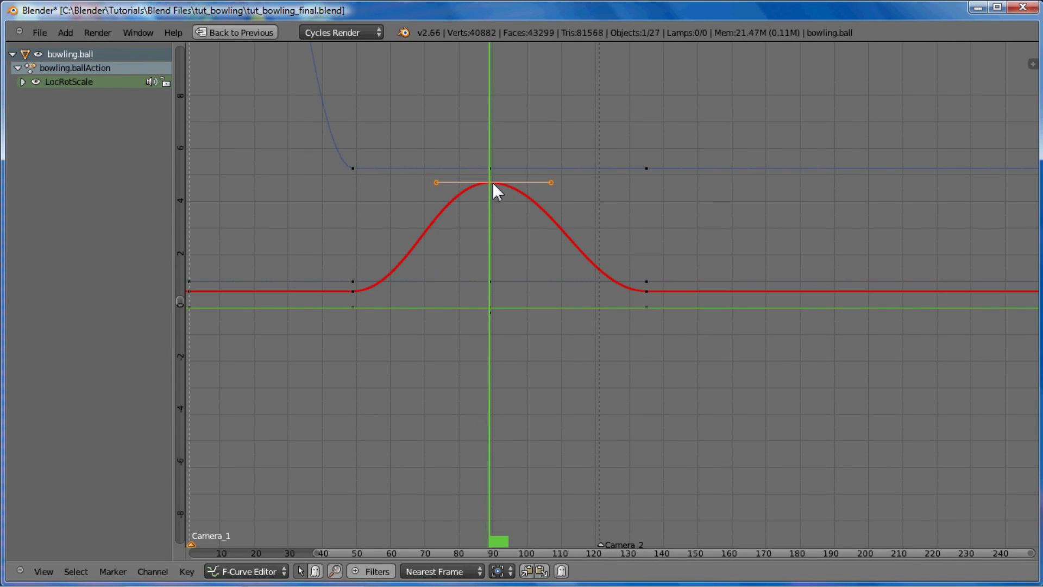
{"action": "left_click", "coordinate": [23, 82]}
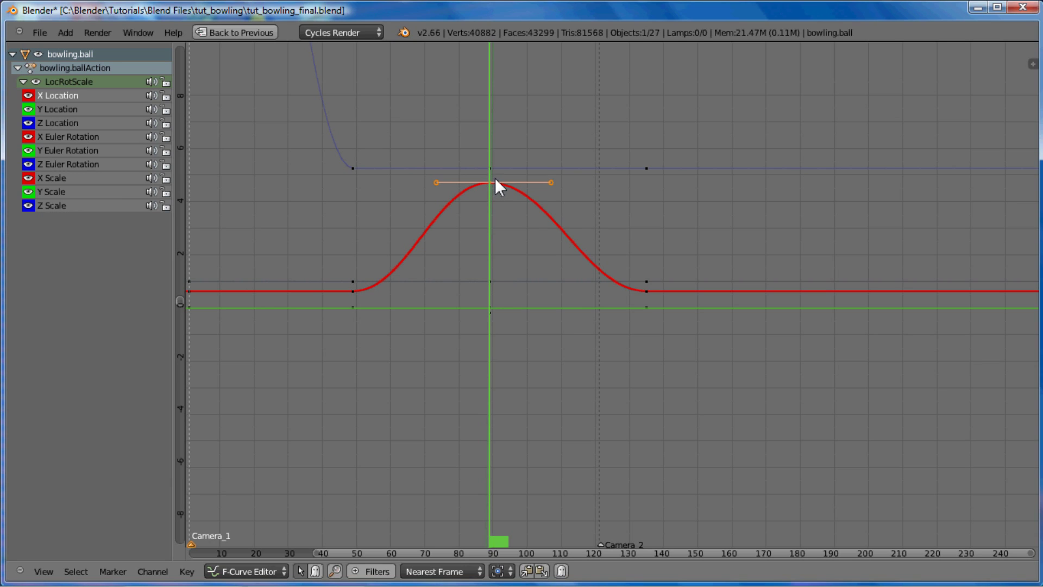
{"action": "key", "text": "s"}
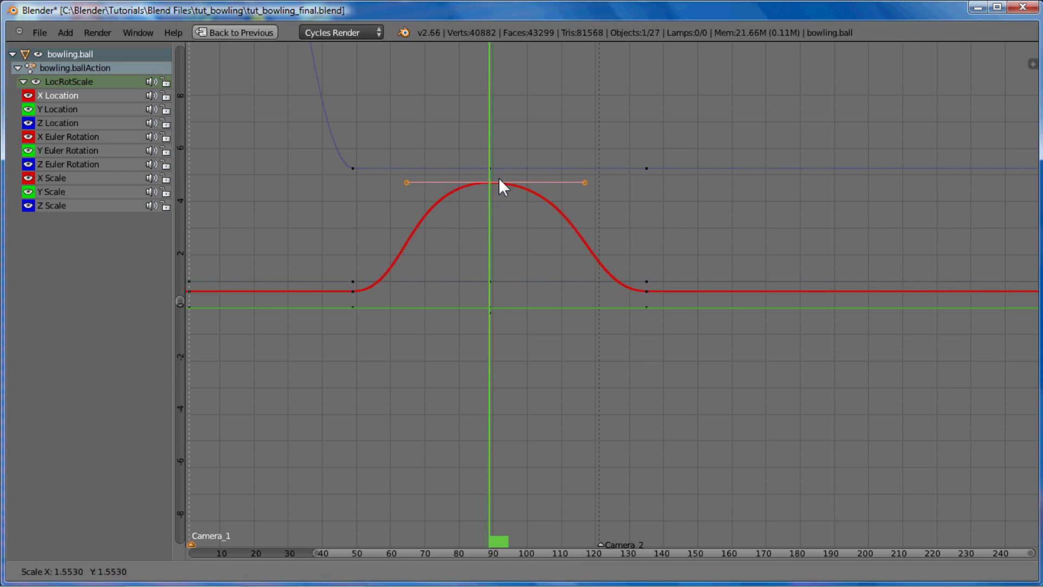
{"action": "left_click", "coordinate": [502, 184]}
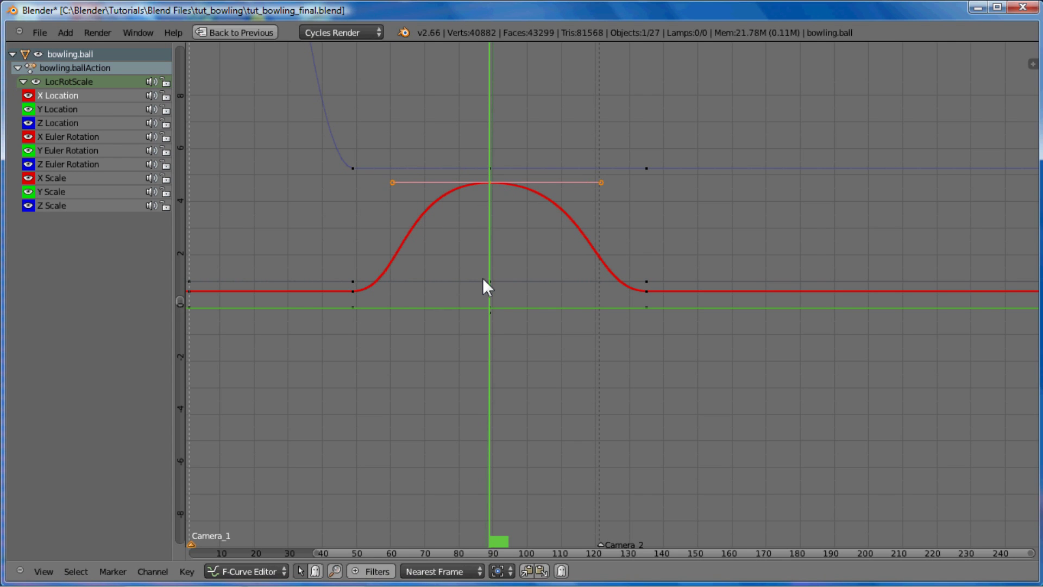
{"action": "middle_click_drag", "start_coordinate": [488, 295], "coordinate": [323, 425], "text": "ctrl"}
{"action": "middle_click_drag", "start_coordinate": [464, 372], "coordinate": [487, 454], "text": "ctrl"}
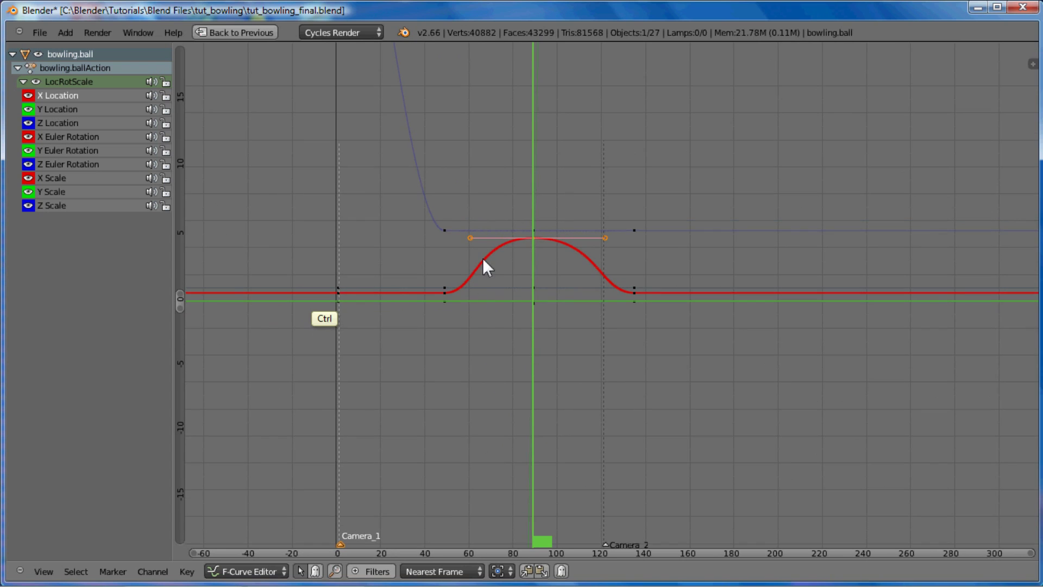
{"action": "middle_click_drag", "start_coordinate": [484, 260], "coordinate": [514, 333], "text": "ctrl"}
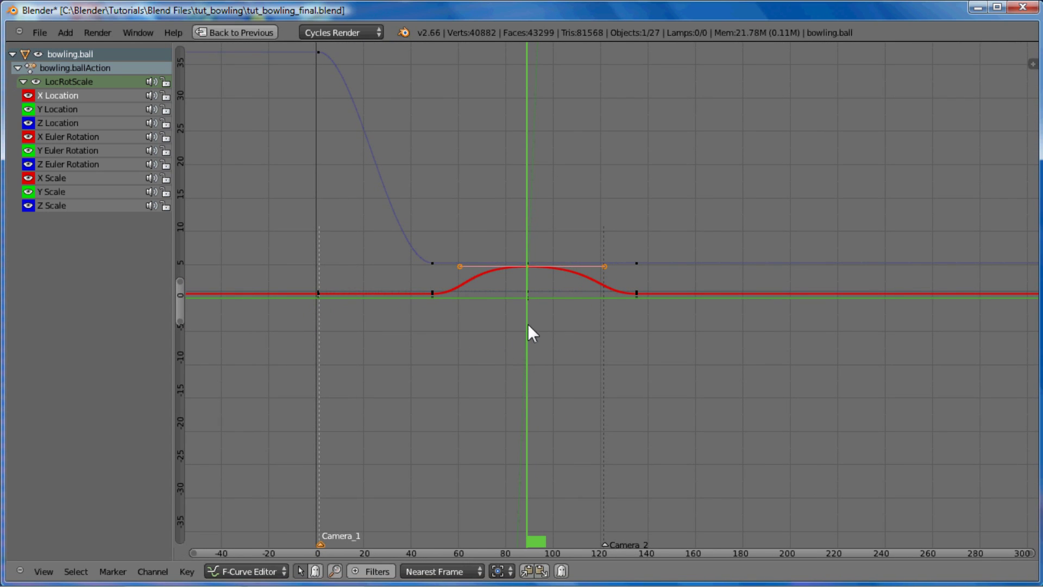
- Restore the animation layout, pan down the lane, and play the ball's curving roll
{"action": "key", "text": "ctrl"}
{"action": "key", "text": "ctrl+Up"}
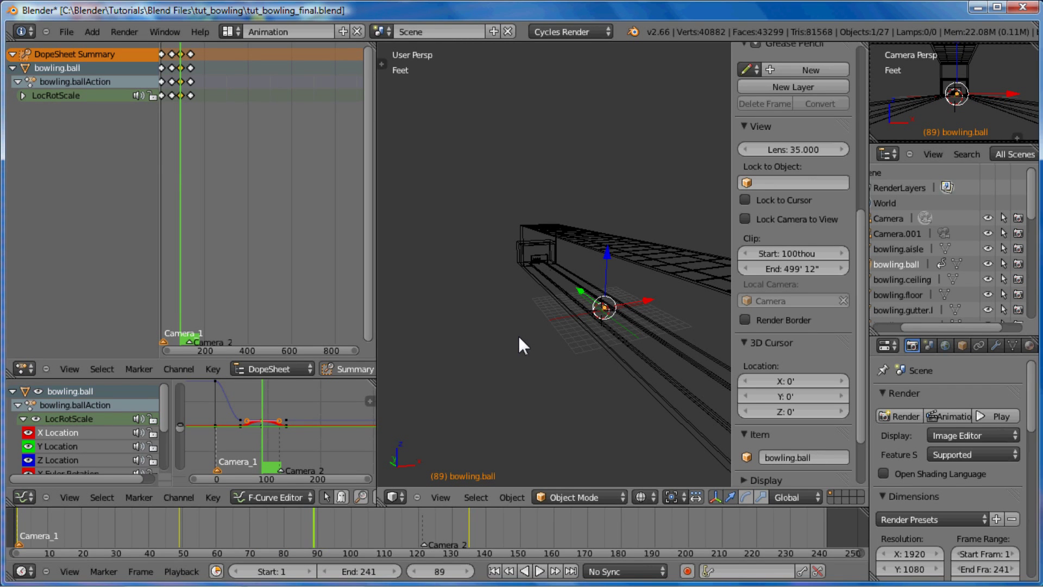
{"action": "middle_click_drag", "start_coordinate": [568, 366], "coordinate": [501, 345], "text": "shift"}
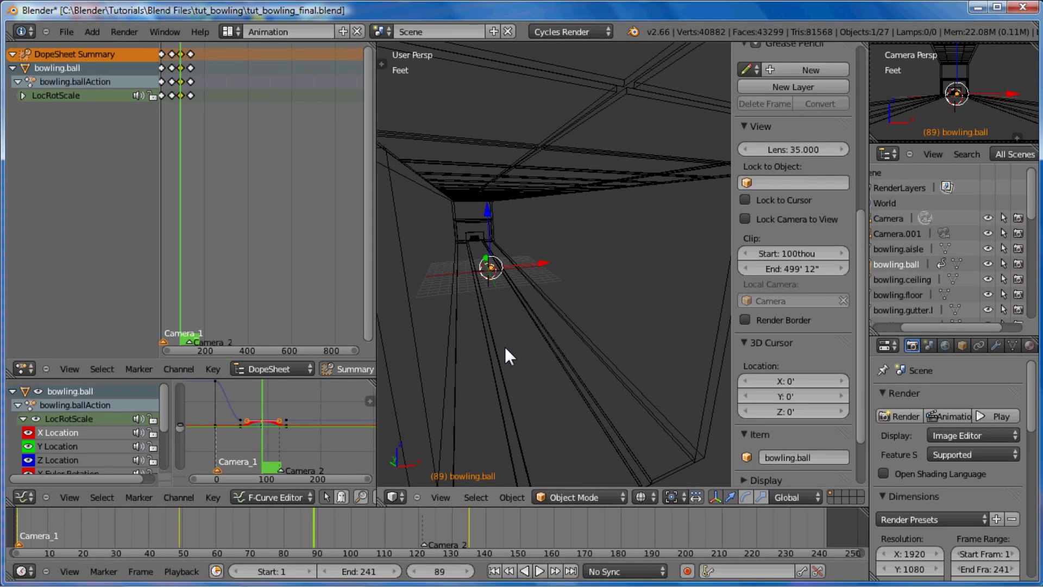
{"action": "key", "text": "alt+a"}
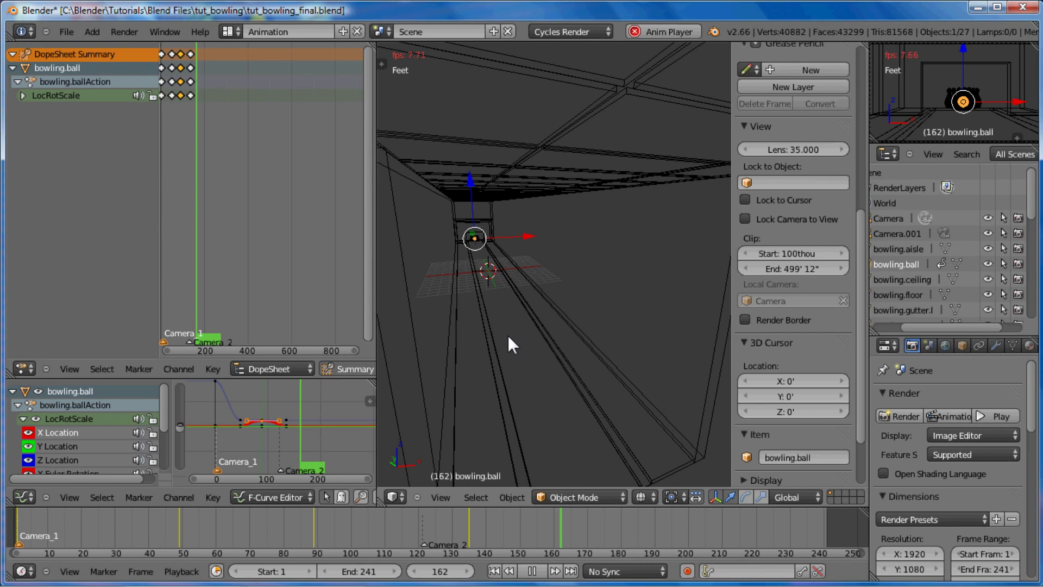
{"action": "key", "text": "Escape"}
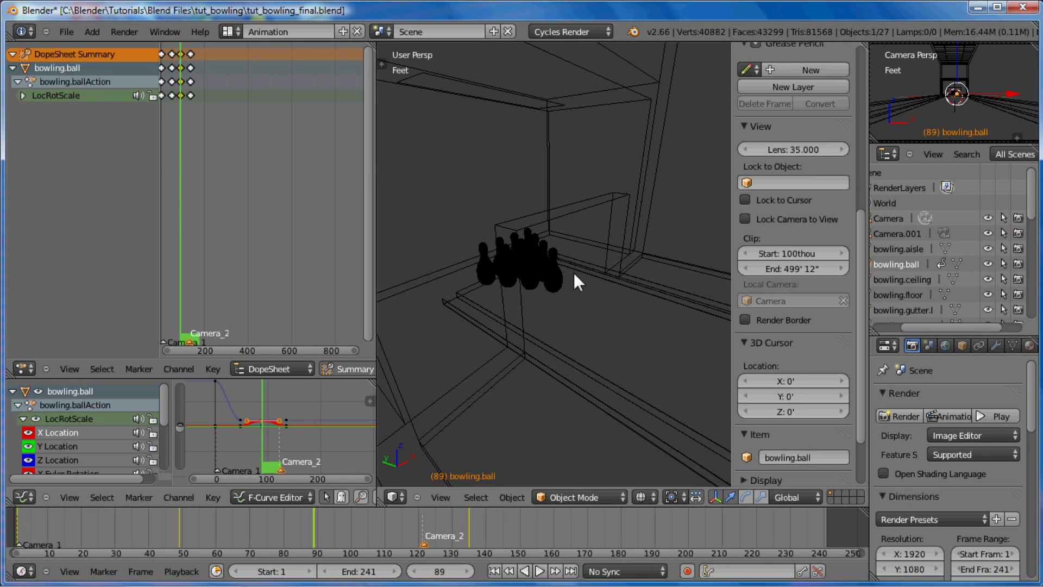
- Play the animation from frame 1 to watch the full roll
{"action": "key", "text": "shift"}
{"action": "key", "text": "shift+Left"}
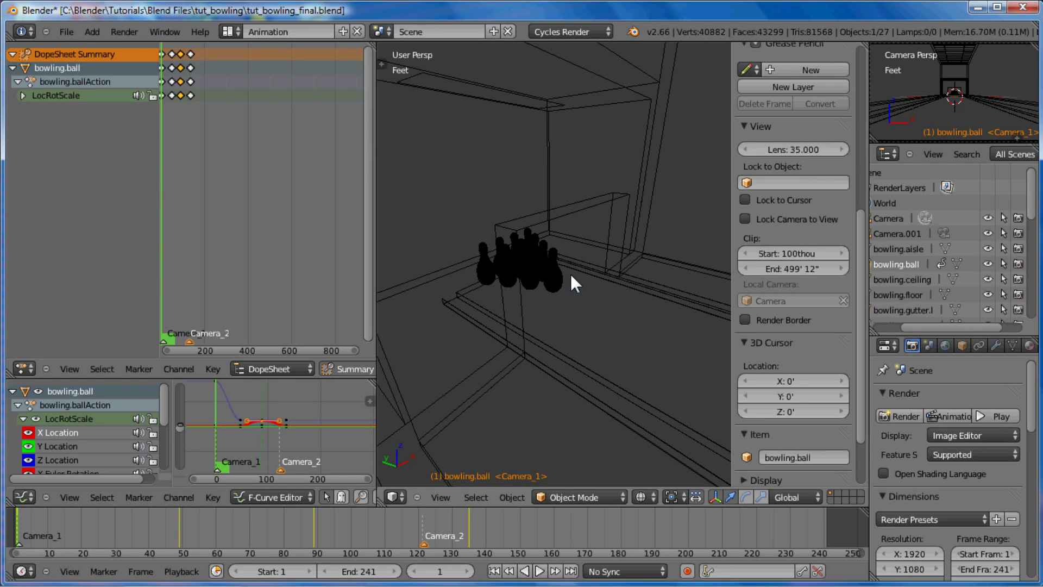
{"action": "key", "text": "alt+a"}
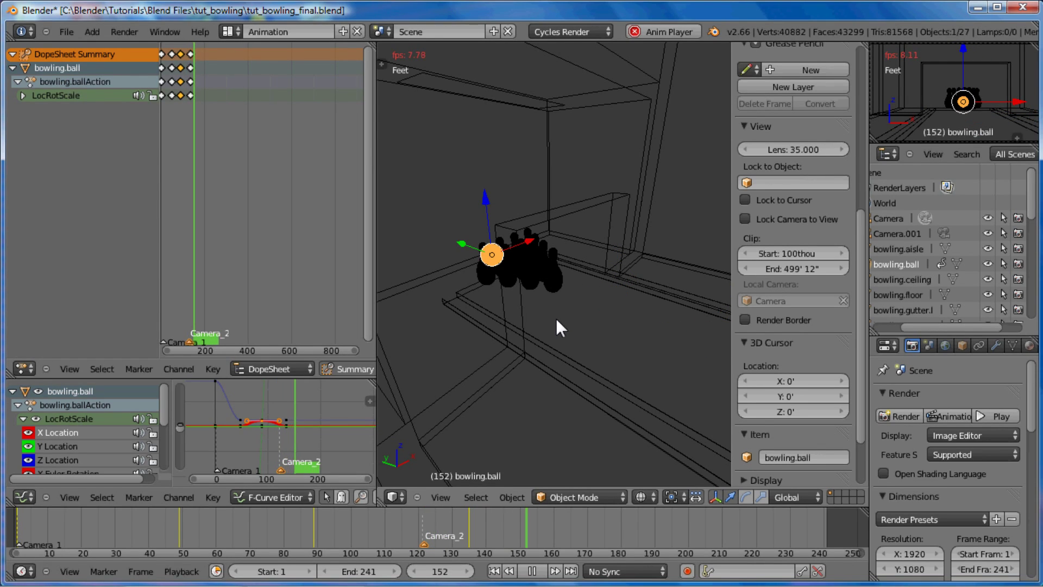
{"action": "key", "text": "Escape"}
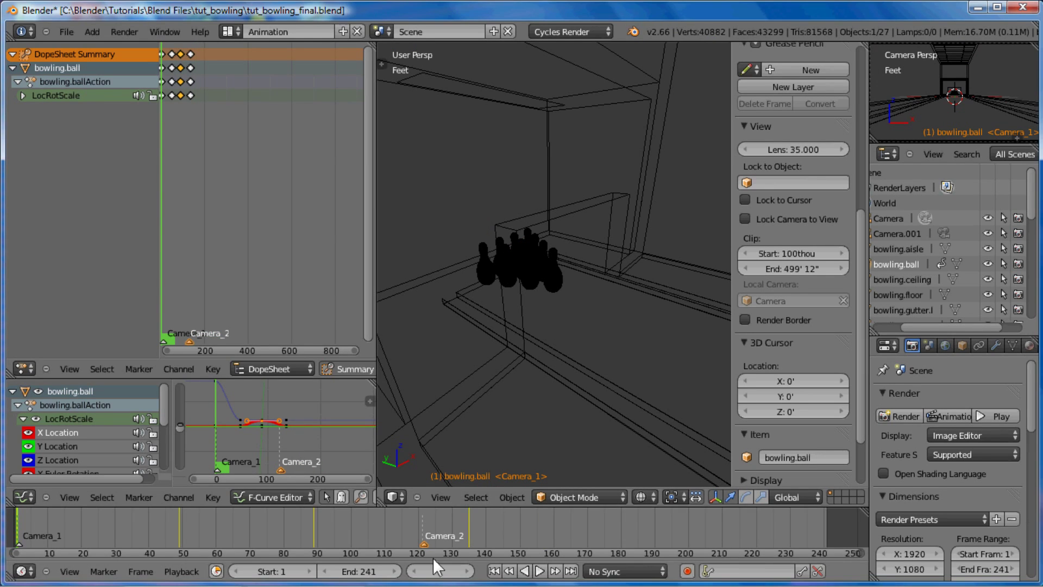
- Jump to frame 145, where the ball reaches the pins
{"action": "left_click", "coordinate": [438, 567]}
{"action": "type", "text": "145"}
{"action": "key", "text": "Return"}
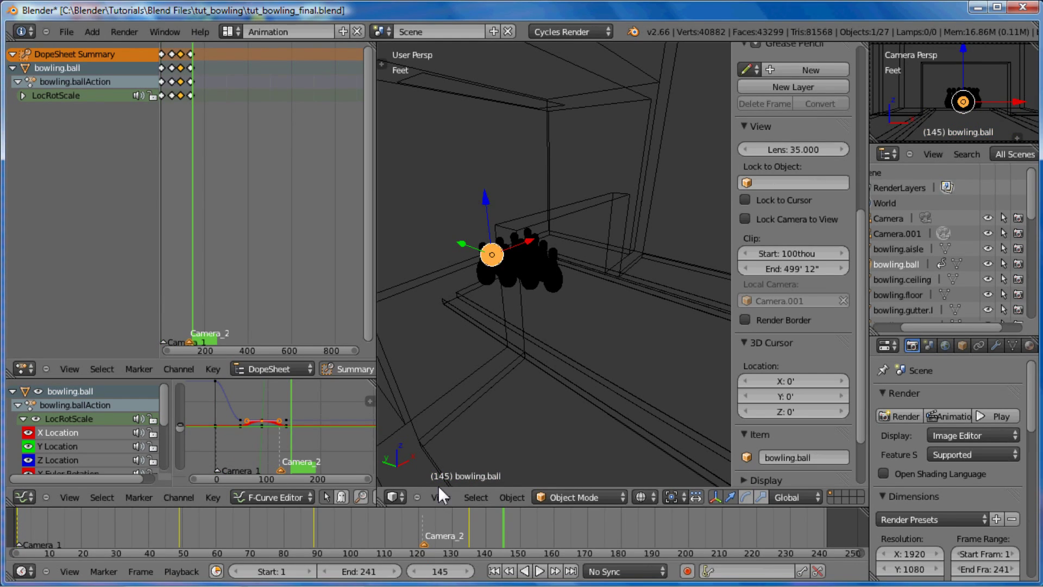
{"action": "left_click", "coordinate": [379, 571]}
{"action": "type", "text": "145"}
{"action": "key", "text": "Return"}
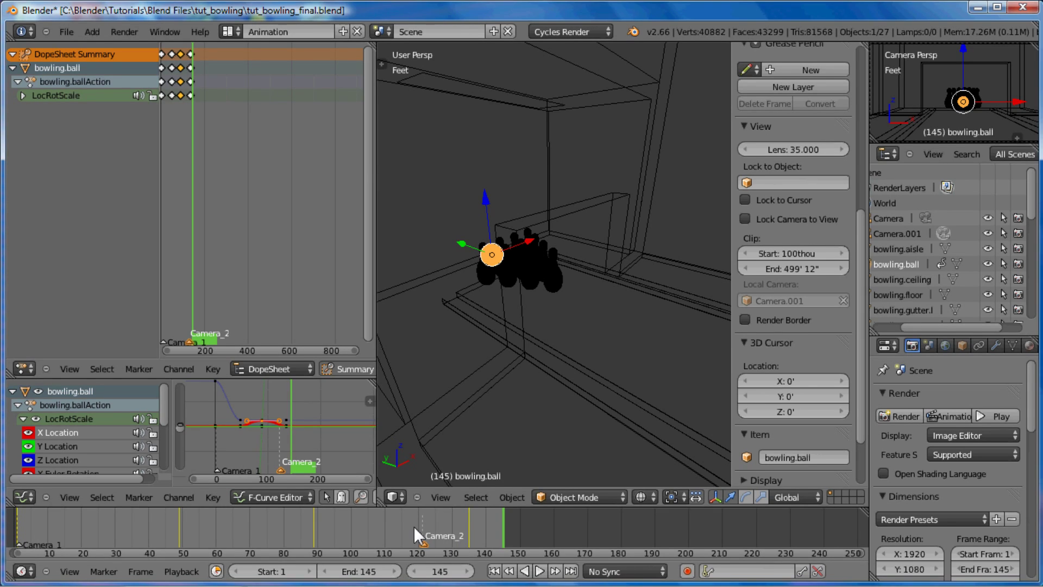
{"action": "key", "text": "shift+Left"}
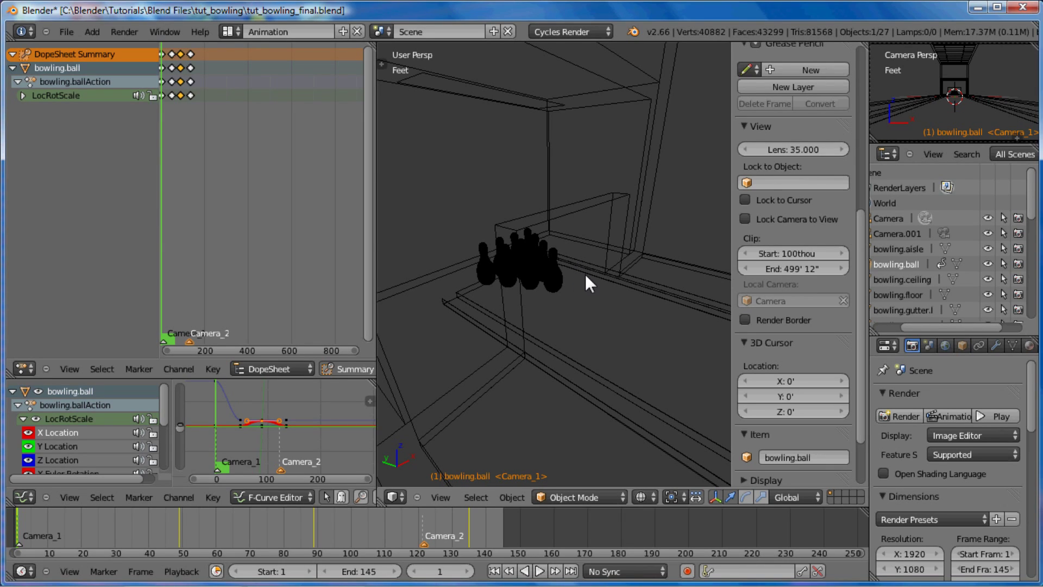
{"action": "key", "text": "alt+a"}
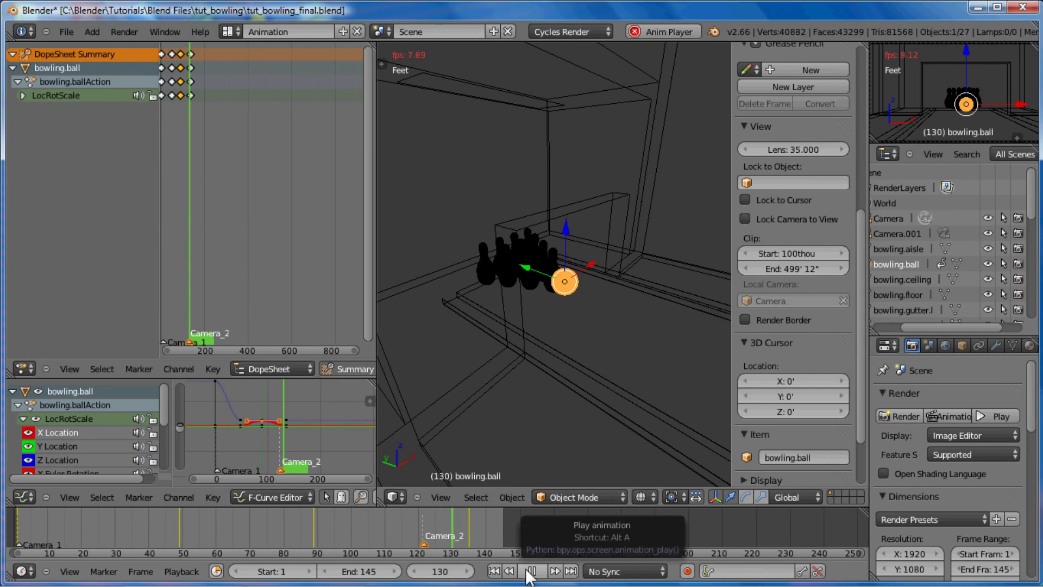
{"action": "left_click", "coordinate": [530, 571]}
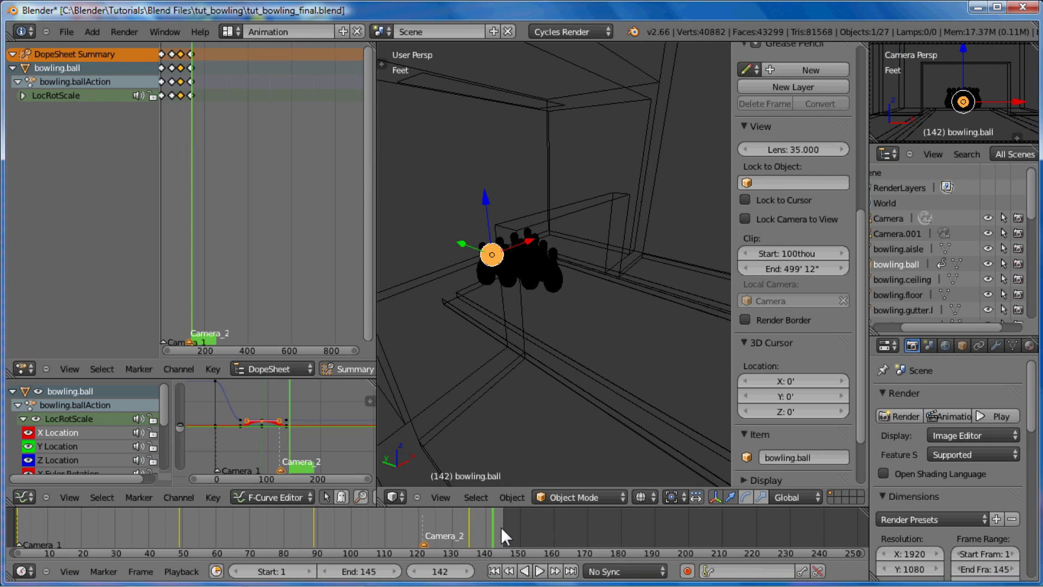
{"action": "left_click_drag", "start_coordinate": [500, 526], "coordinate": [443, 522]}
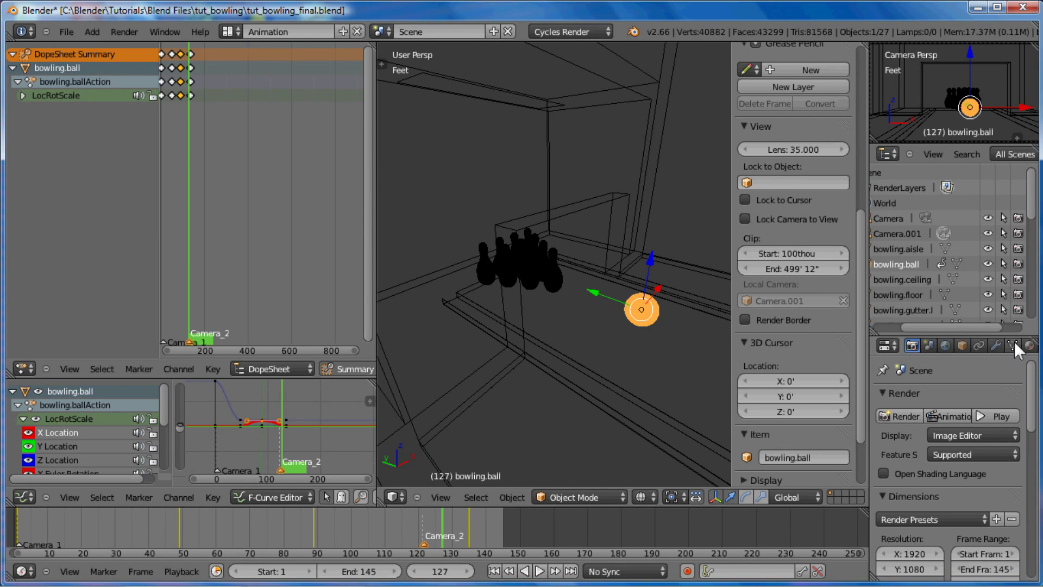
{"action": "scroll", "coordinate": [994, 340], "scroll_direction": "right", "scroll_amount": 3}
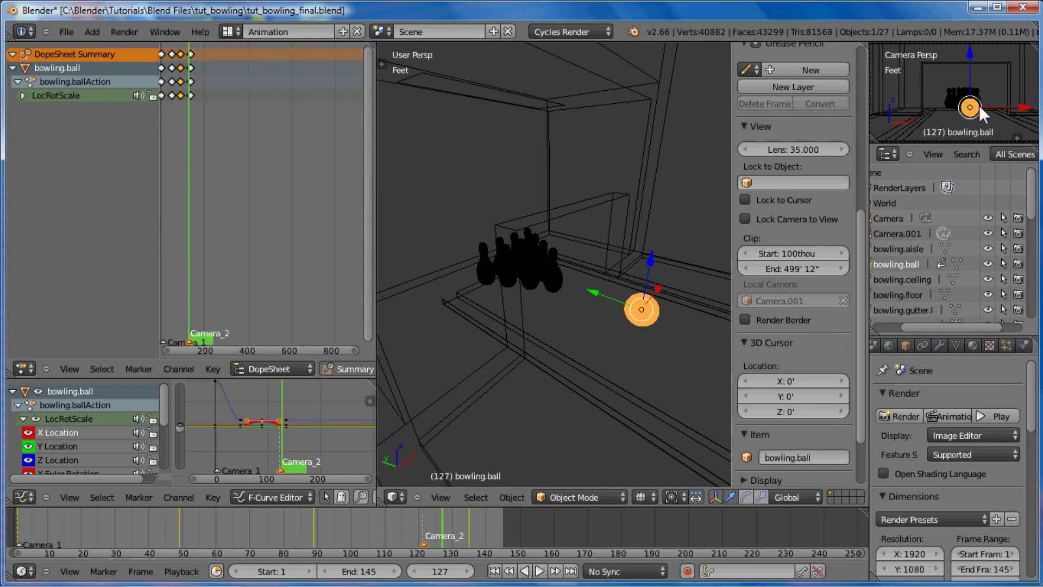
{"action": "key", "text": "shift+z"}
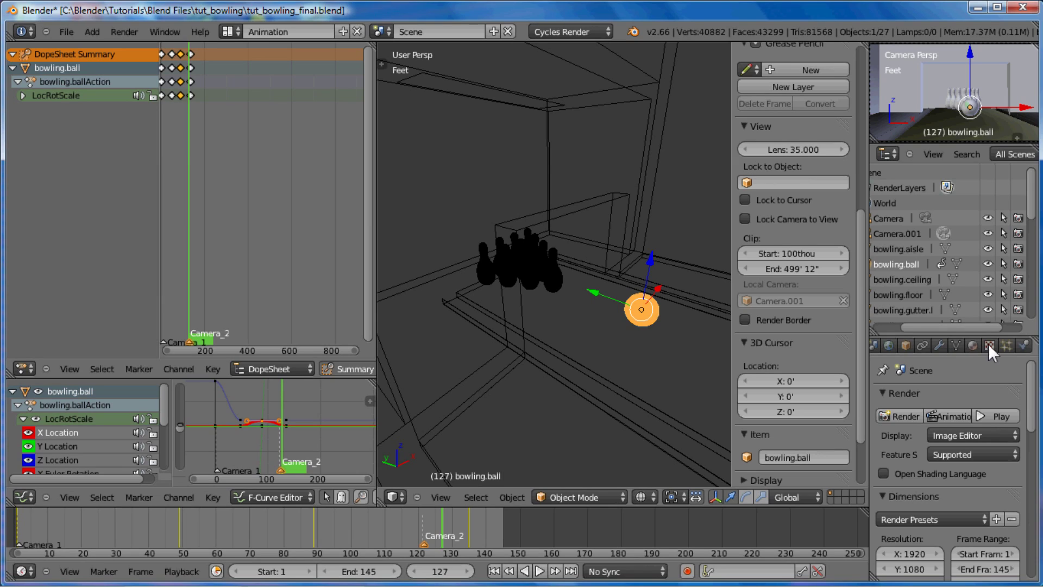
- Give the bowling ball a Passive rigid body with Animated enabled
{"action": "left_click", "coordinate": [1021, 347]}
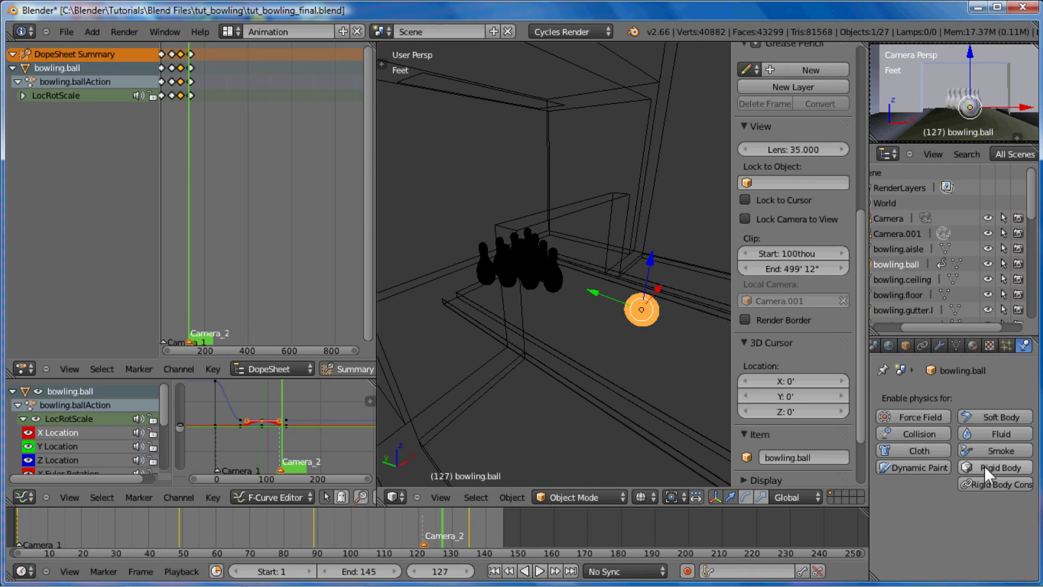
{"action": "left_click", "coordinate": [1000, 467]}
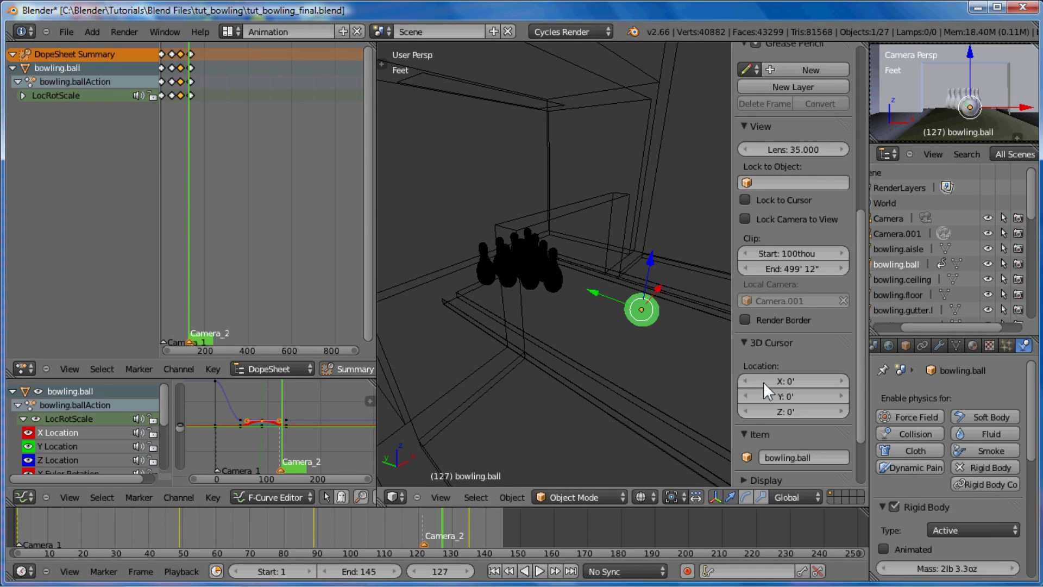
{"action": "scroll", "coordinate": [1020, 413], "scroll_direction": "down", "scroll_amount": 4}
{"action": "scroll", "coordinate": [1029, 435], "scroll_direction": "down", "scroll_amount": 2}
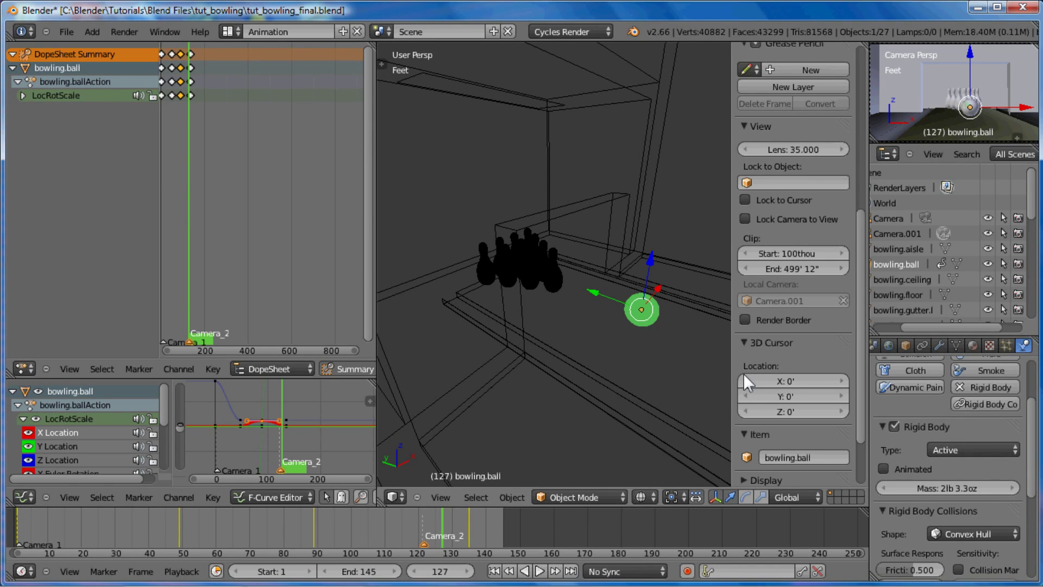
{"action": "left_click", "coordinate": [971, 449]}
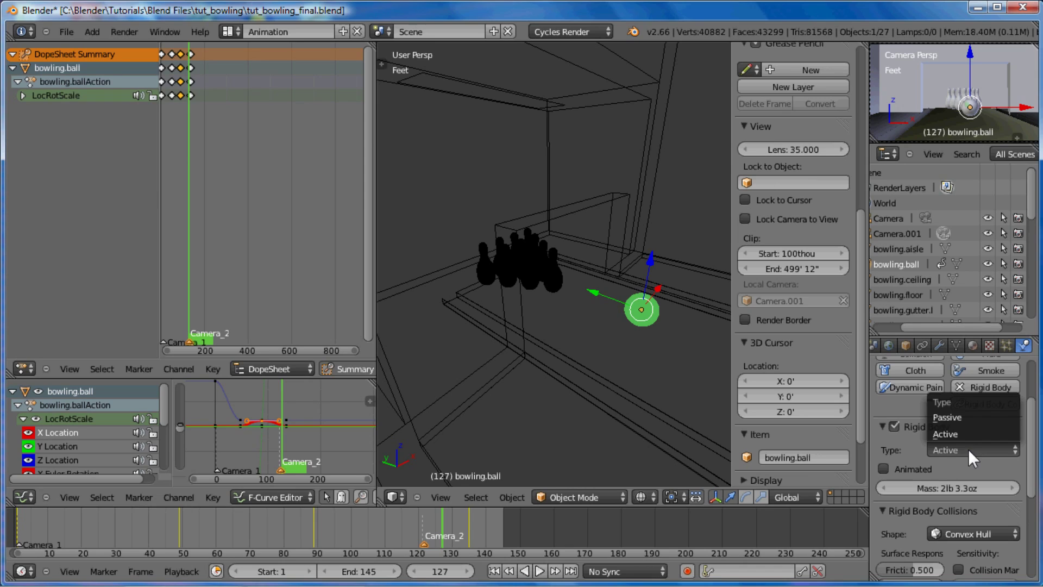
{"action": "left_click", "coordinate": [956, 417]}
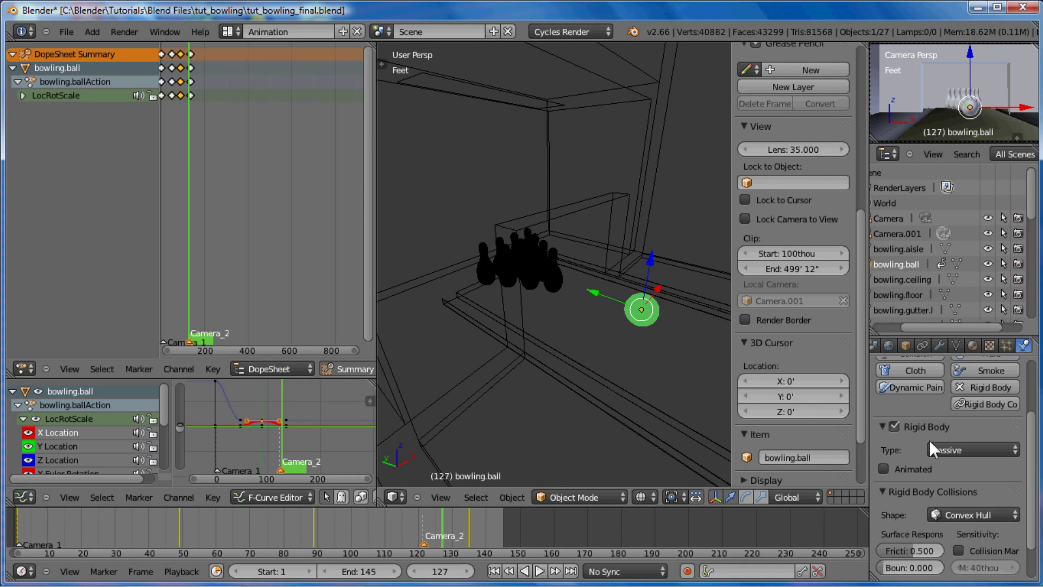
{"action": "left_click", "coordinate": [884, 469]}
- Make bowling.floor a Passive rigid body
{"action": "right_click", "coordinate": [621, 386]}
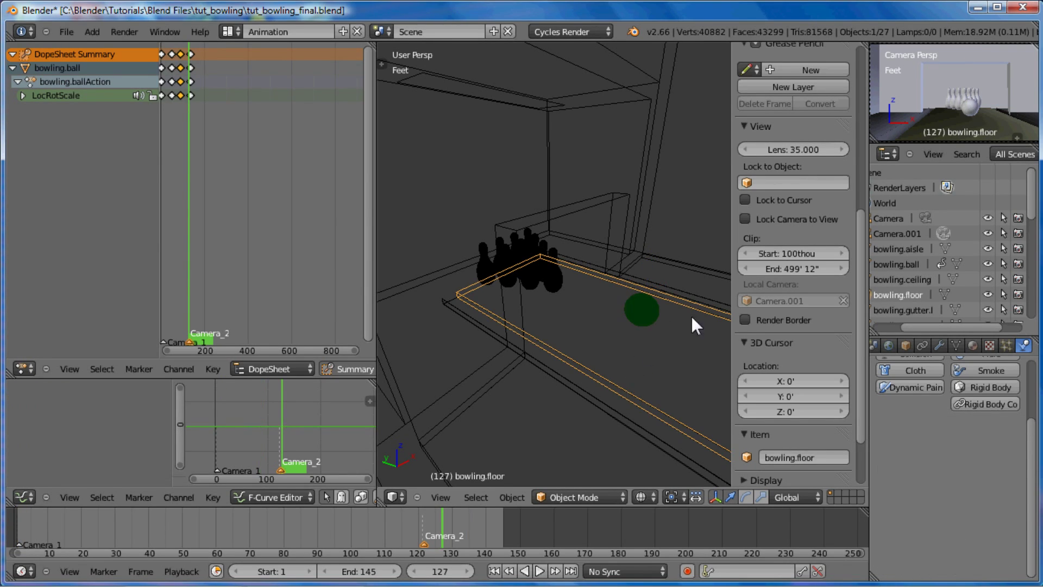
{"action": "left_click", "coordinate": [990, 385]}
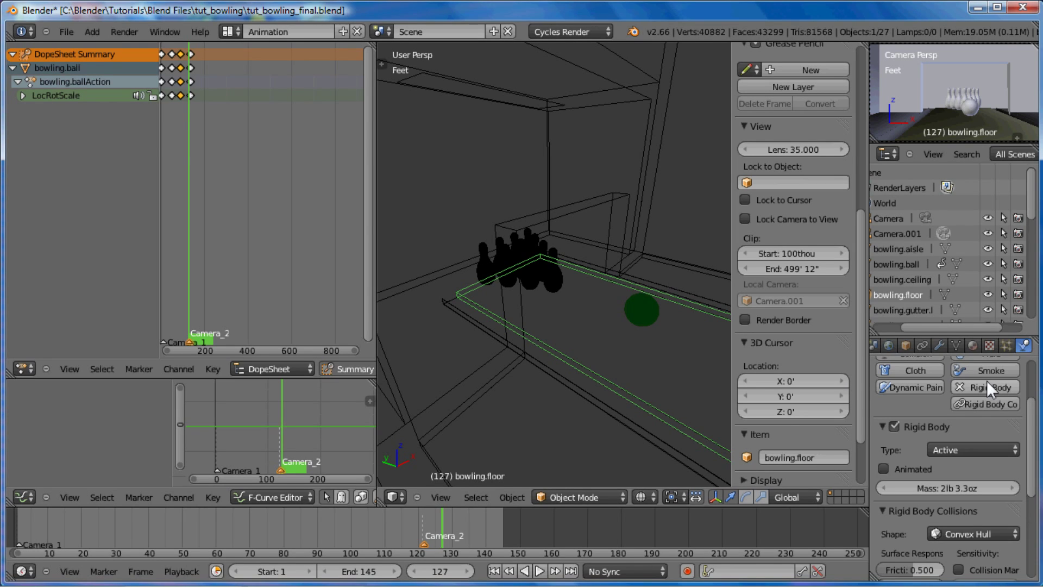
{"action": "left_click", "coordinate": [962, 448]}
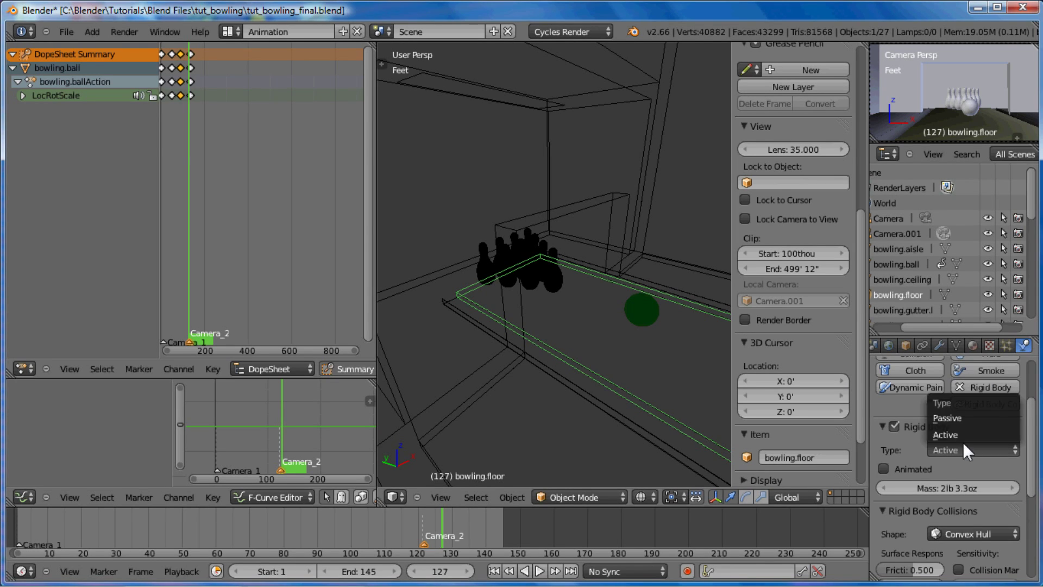
{"action": "left_click", "coordinate": [966, 419]}
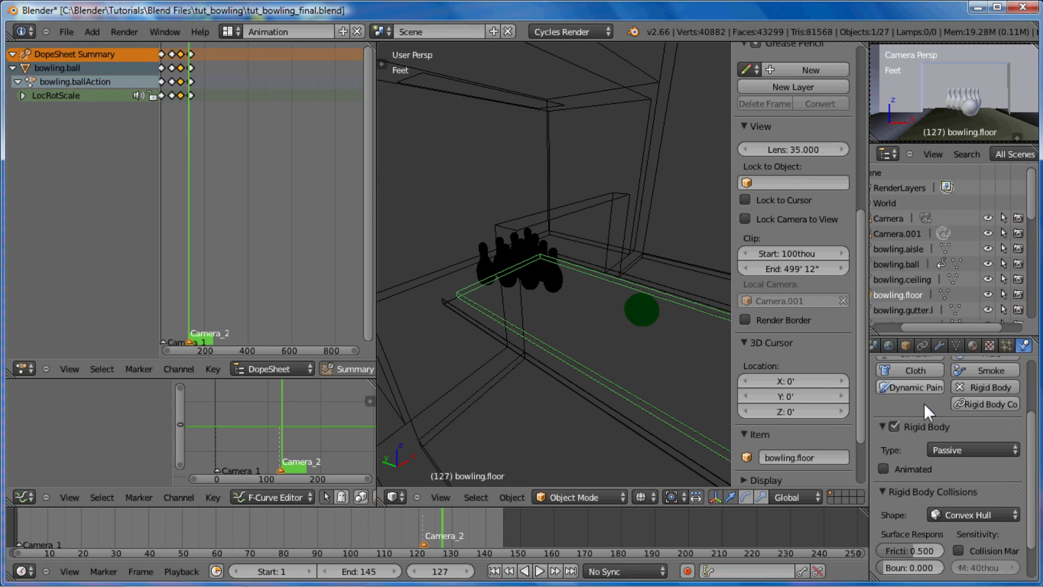
- Select bowling.pin.01 and add a rigid body to it
{"action": "right_click", "coordinate": [558, 280]}
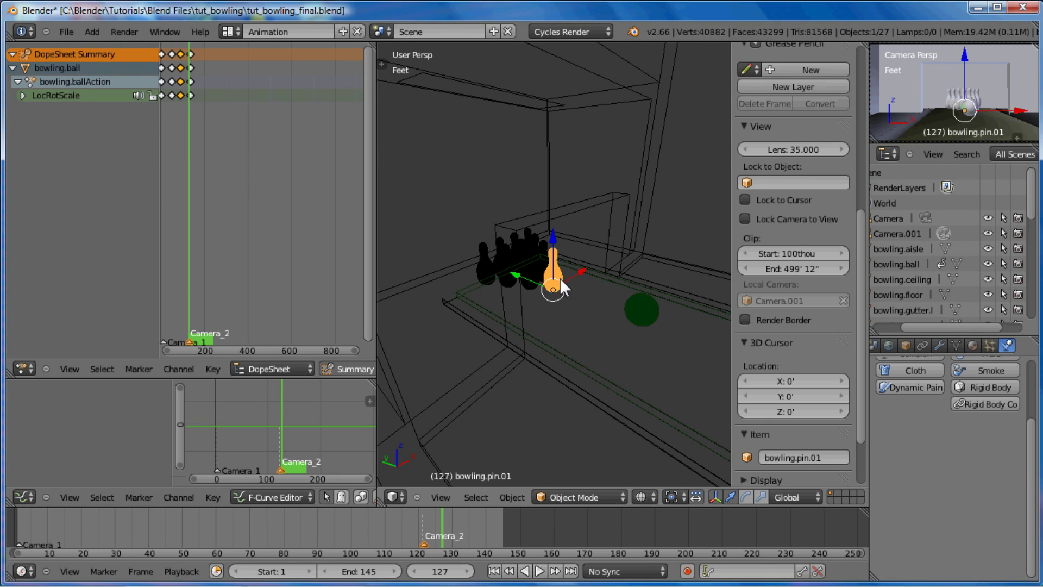
{"action": "middle_click_drag", "start_coordinate": [558, 273], "coordinate": [578, 282]}
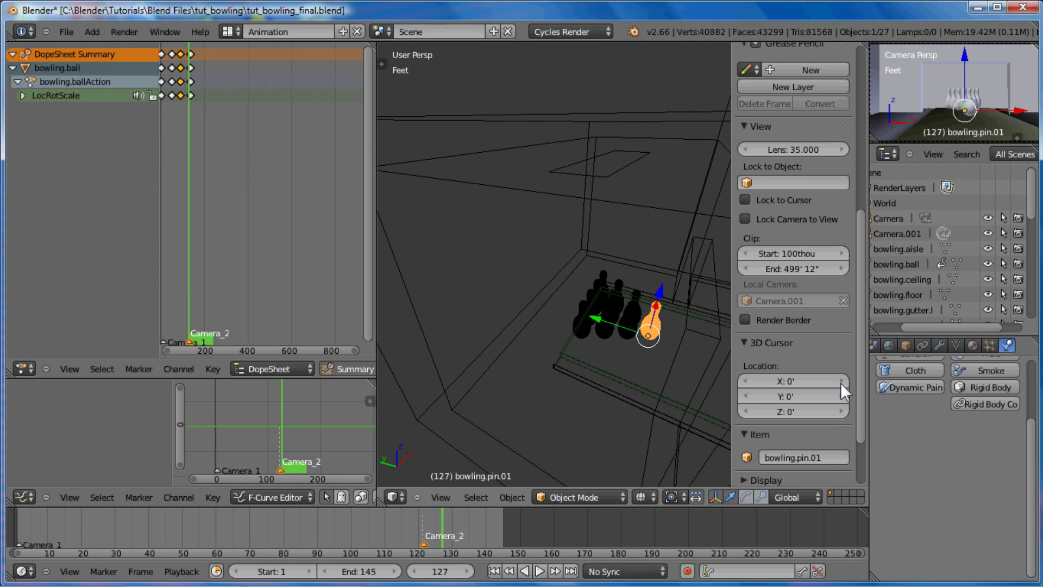
{"action": "left_click", "coordinate": [983, 387]}
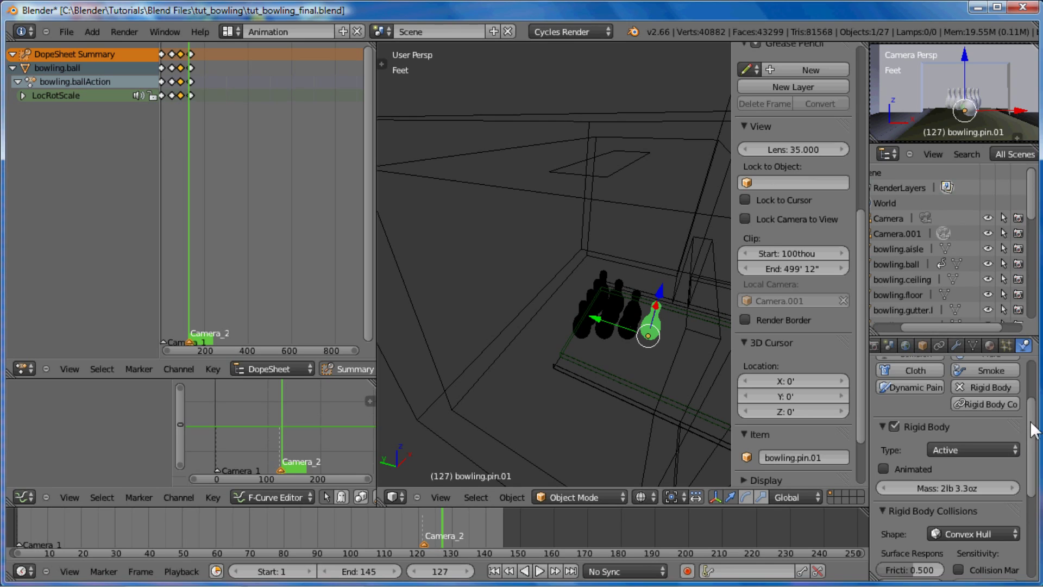
{"action": "left_click_drag", "start_coordinate": [1030, 437], "coordinate": [1033, 481]}
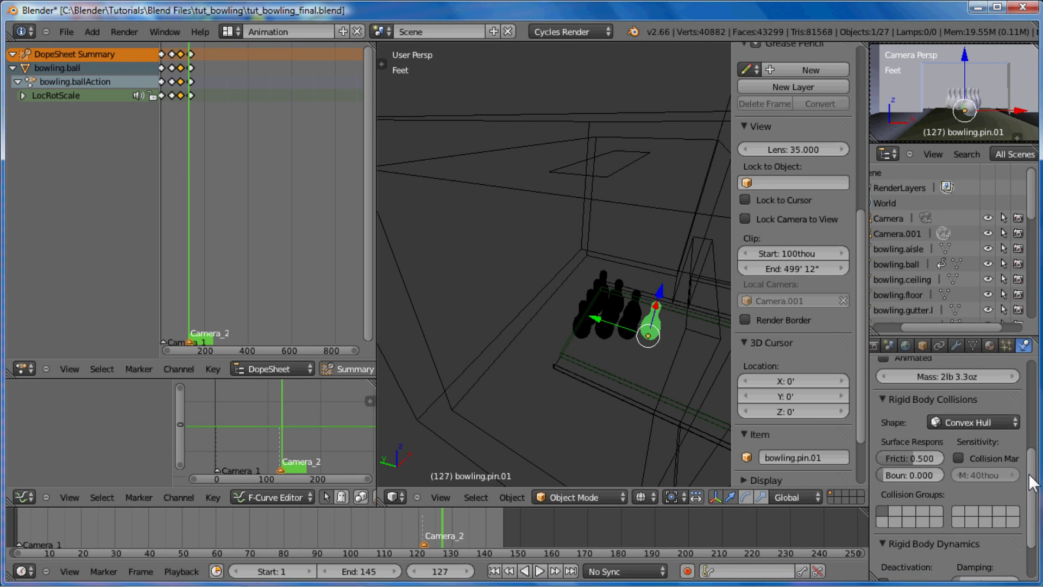
{"action": "scroll", "coordinate": [1021, 505], "scroll_direction": "down", "scroll_amount": 3}
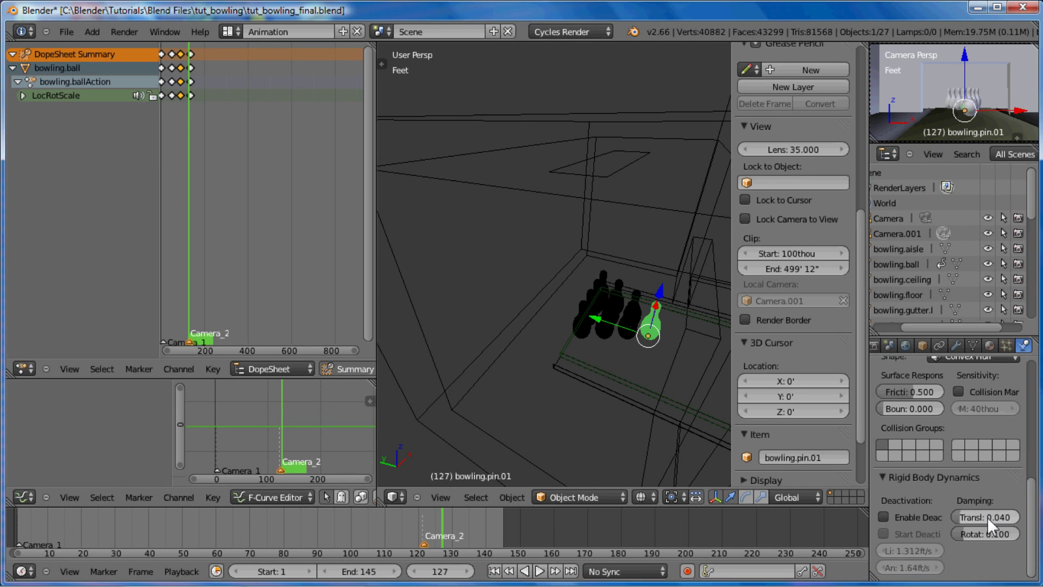
- Set bowling.pin.01's translation and rotation damping both to 0.8
{"action": "left_click_drag", "start_coordinate": [986, 517], "coordinate": [986, 519]}
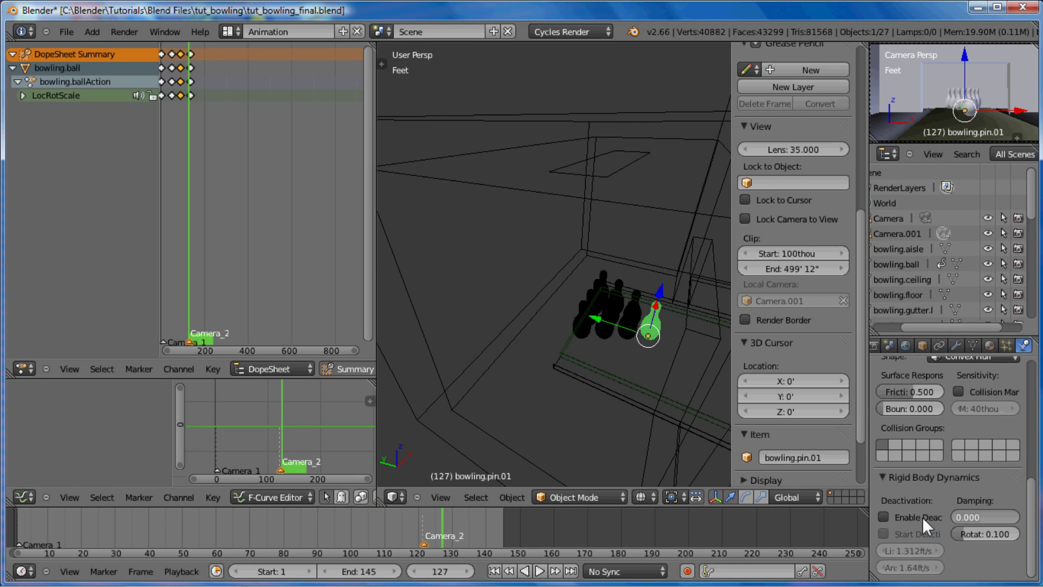
{"action": "type", "text": ".8"}
{"action": "key", "text": "Return"}
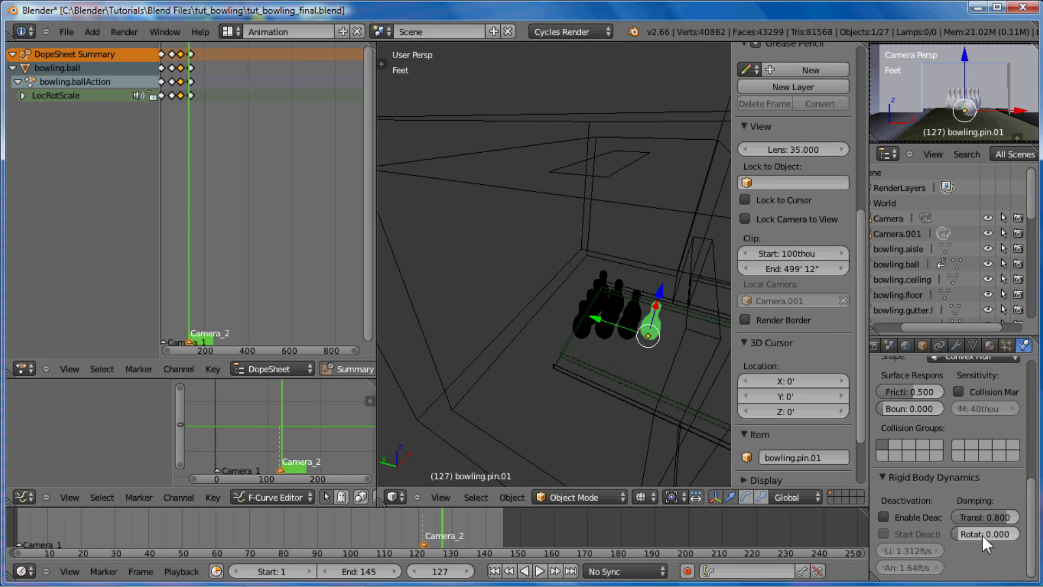
{"action": "left_click", "coordinate": [982, 534]}
{"action": "key", "text": "BackSpace"}
{"action": "type", "text": ".8"}
{"action": "key", "text": "Return"}
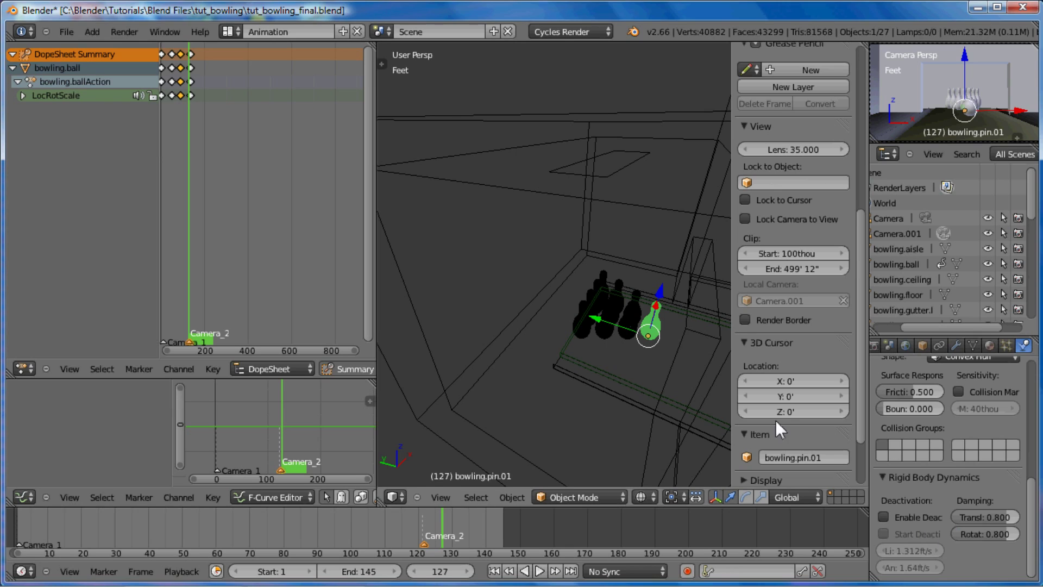
- Select bowling.pin.03 from the overlapping objects and dismiss the Windows update notification
{"action": "right_click", "coordinate": [635, 303]}
{"action": "right_click", "coordinate": [635, 304]}
{"action": "right_click", "coordinate": [633, 304]}
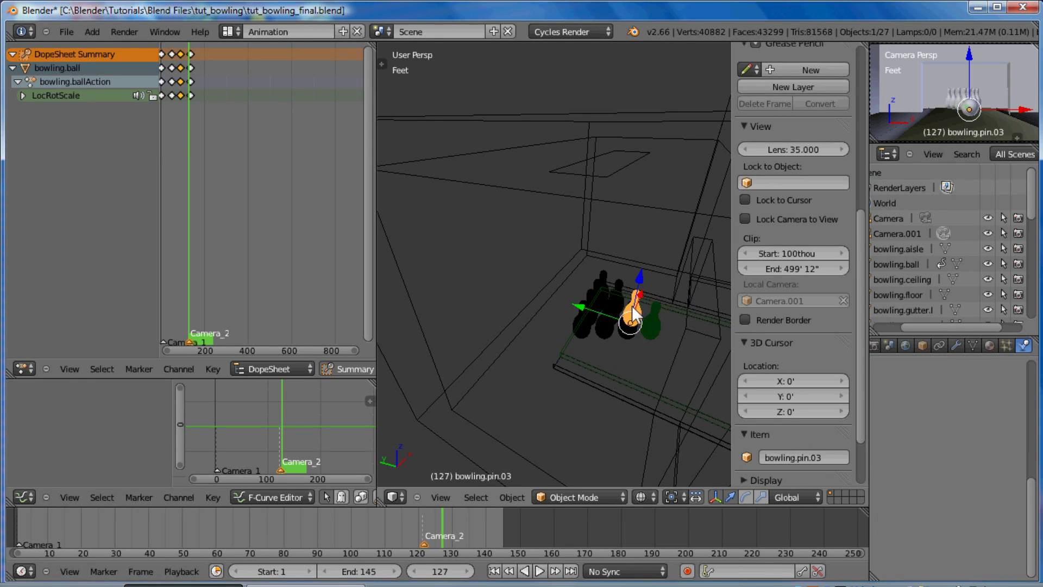
{"action": "scroll", "coordinate": [635, 314], "scroll_direction": "up", "scroll_amount": 6}
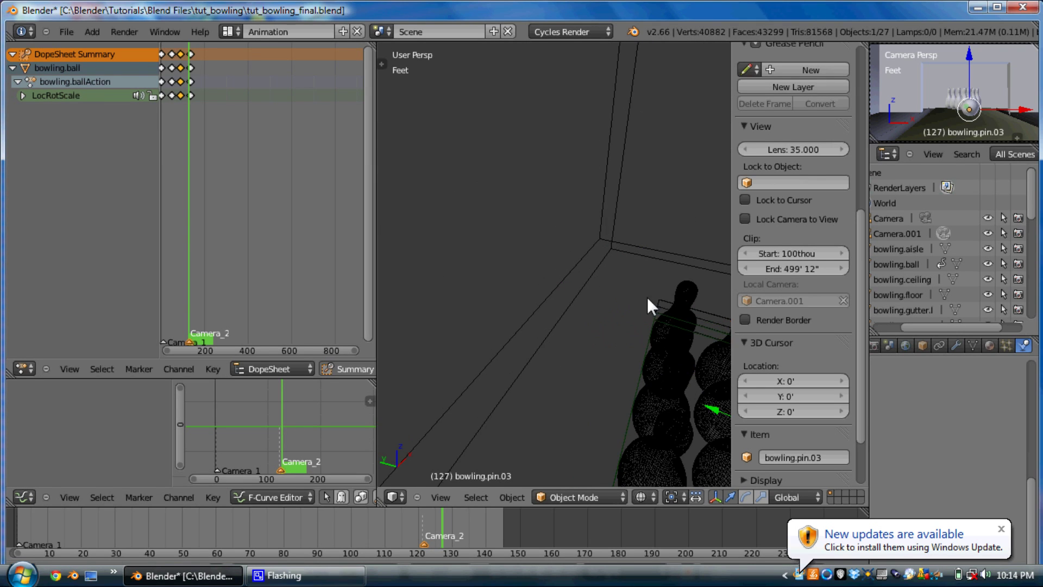
{"action": "scroll", "coordinate": [657, 314], "scroll_direction": "down", "scroll_amount": 5}
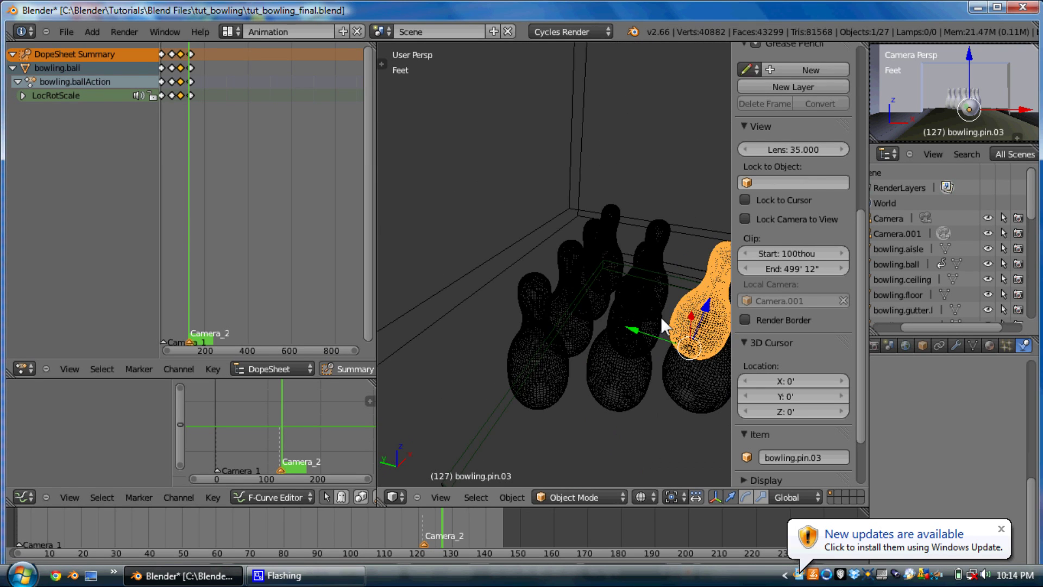
{"action": "left_click", "coordinate": [1000, 529]}
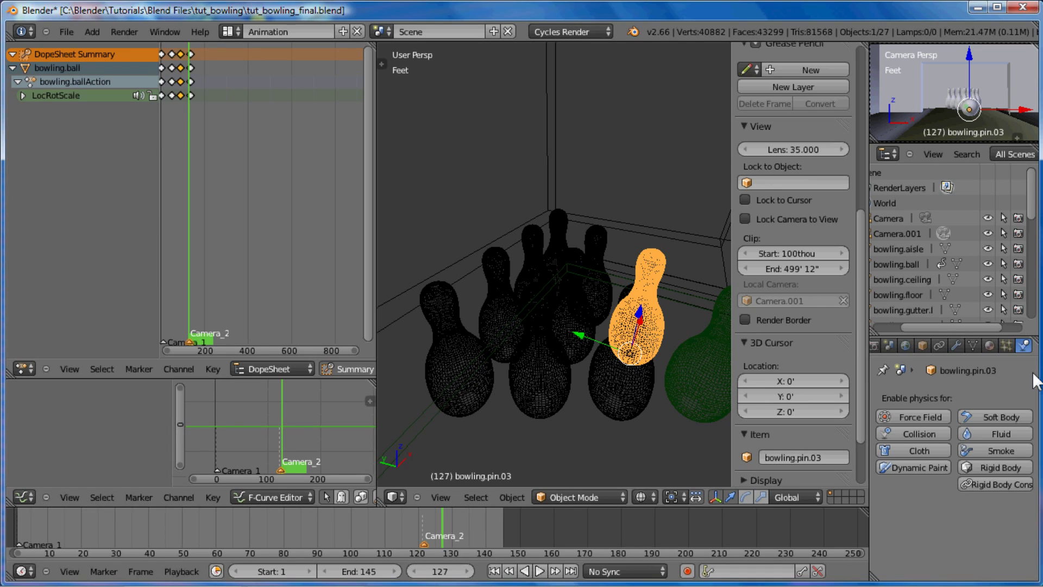
- Add an active rigid body to bowling.pin.03 with translation and rotation damping of 0.8
{"action": "left_click", "coordinate": [983, 469]}
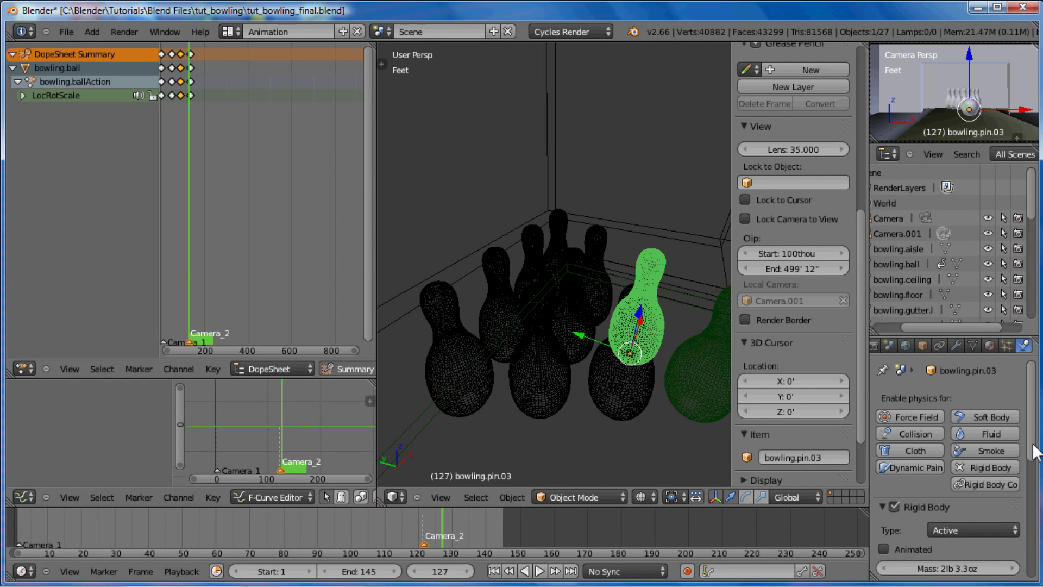
{"action": "left_click_drag", "start_coordinate": [1034, 446], "coordinate": [1024, 573]}
{"action": "scroll", "coordinate": [1013, 554], "scroll_direction": "down", "scroll_amount": 2}
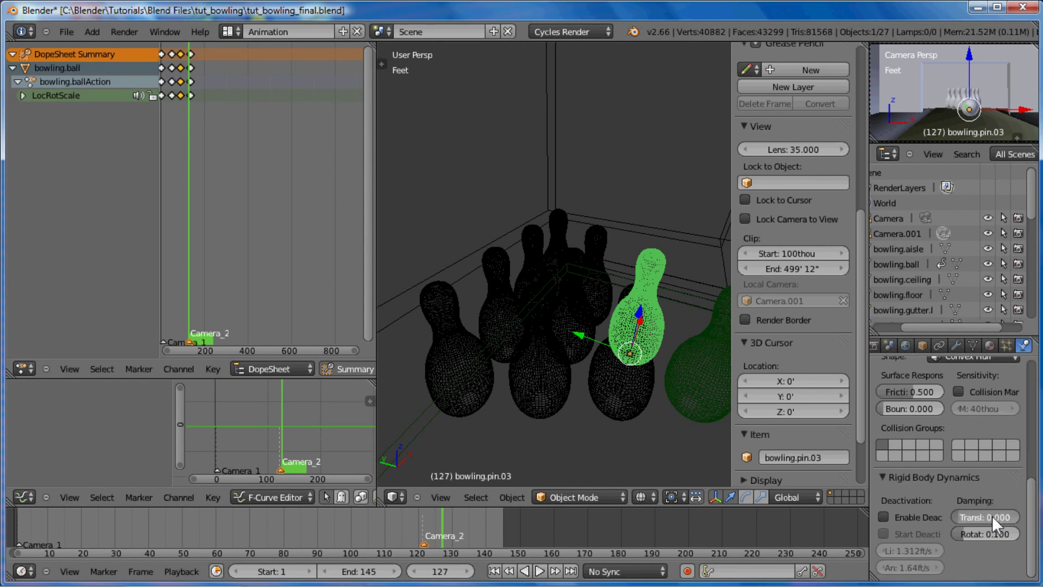
{"action": "left_click", "coordinate": [992, 516]}
{"action": "type", "text": "0.8"}
{"action": "key", "text": "Return"}
{"action": "left_click", "coordinate": [992, 534]}
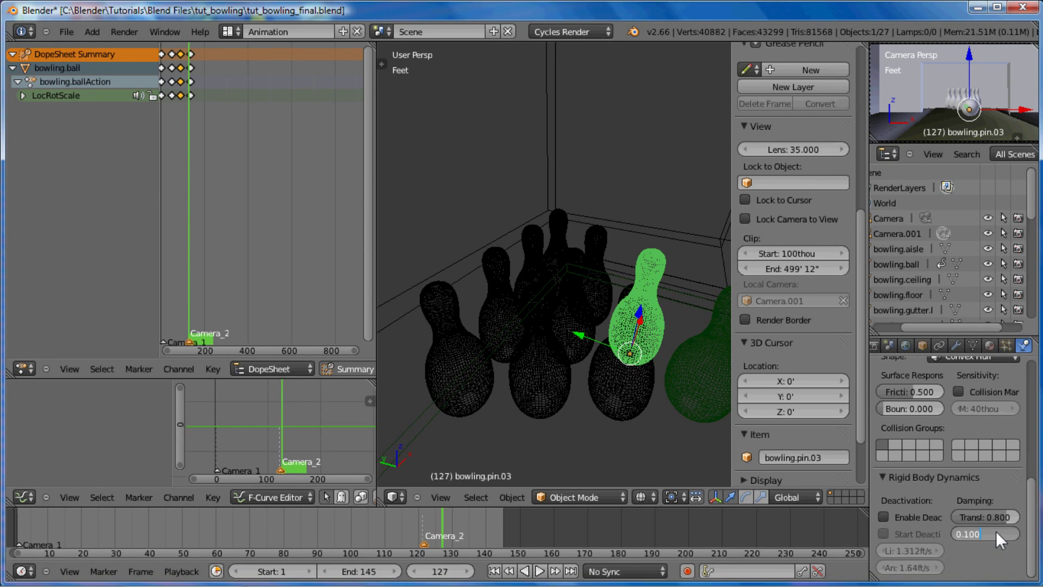
{"action": "type", "text": "0.8"}
{"action": "key", "text": "Return"}
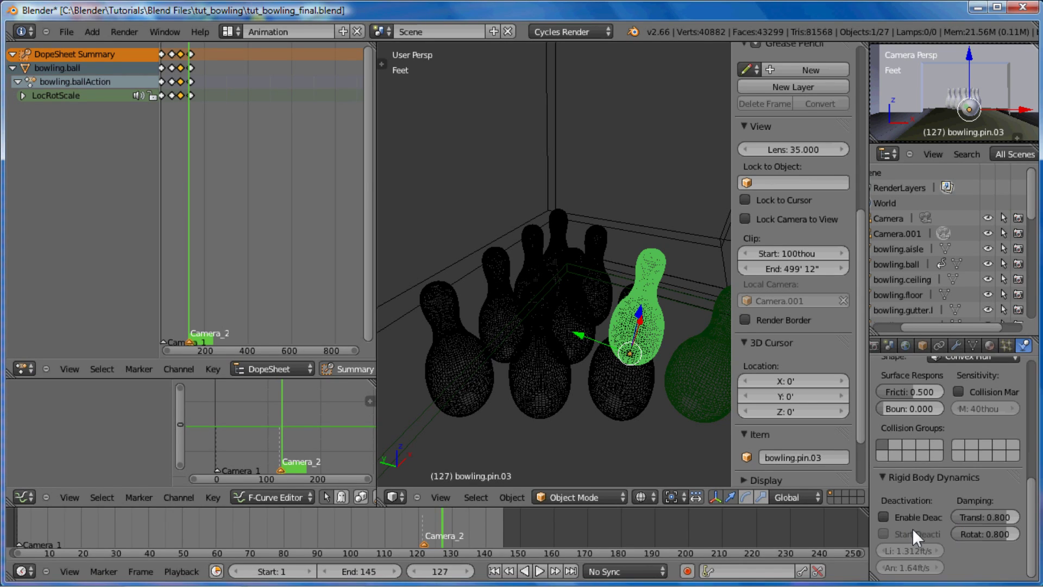
- Select bowling.pin.02, remove the accidental rigid body constraint, and add a rigid body
{"action": "right_click", "coordinate": [638, 393]}
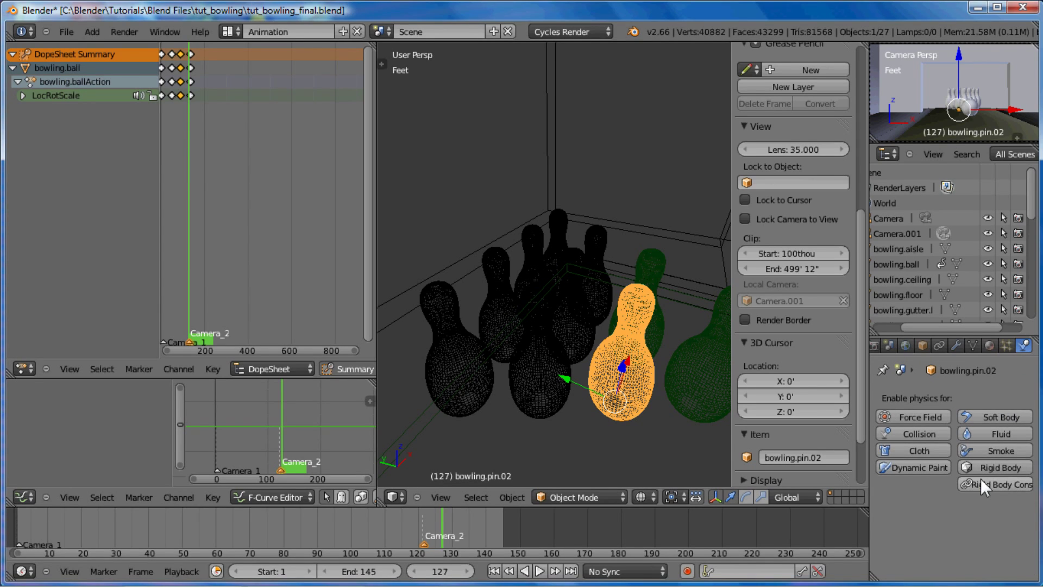
{"action": "left_click", "coordinate": [983, 485]}
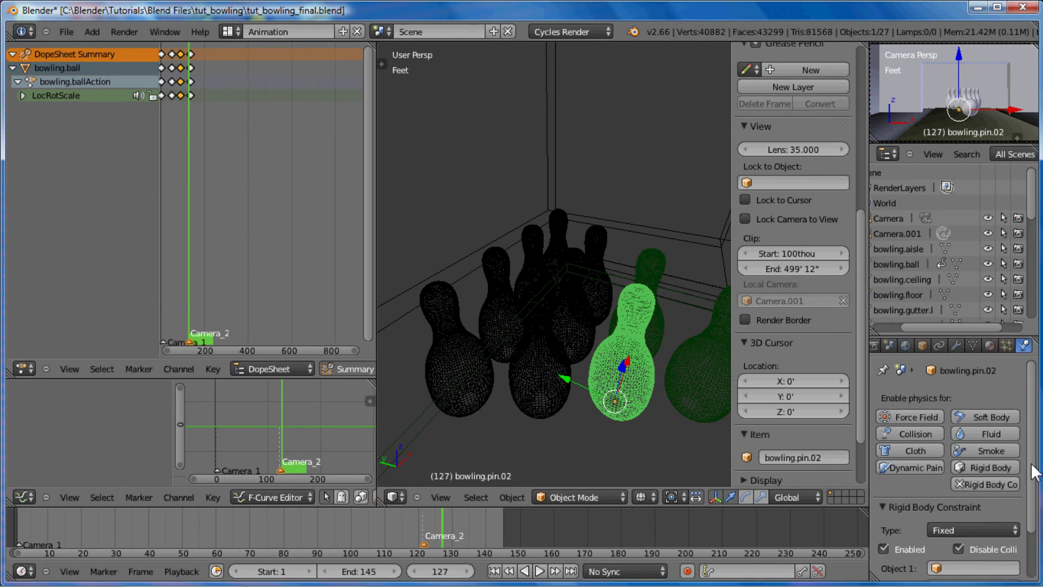
{"action": "scroll", "coordinate": [1032, 471], "scroll_direction": "down", "scroll_amount": 3}
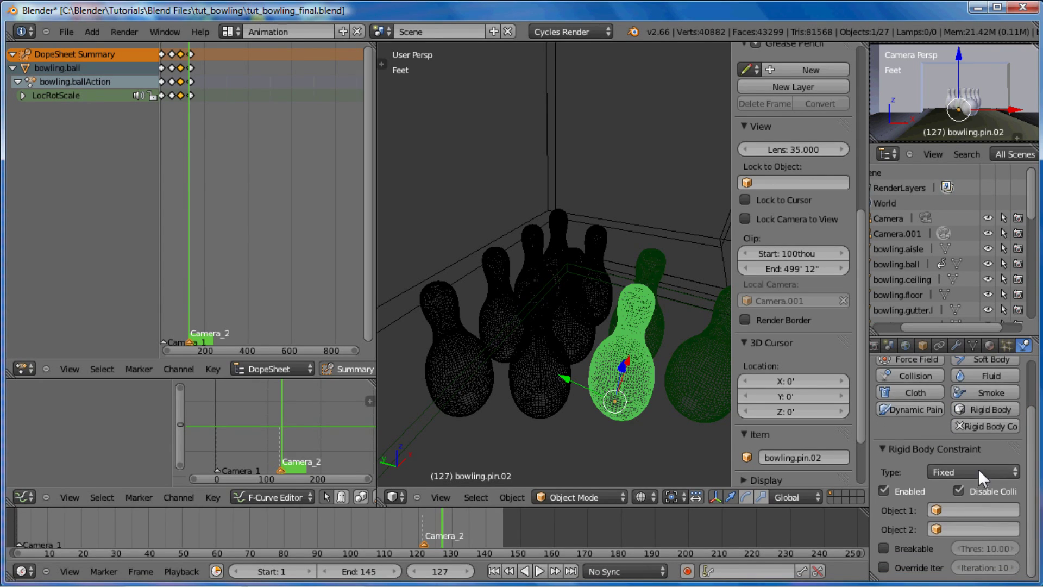
{"action": "left_click", "coordinate": [960, 427]}
{"action": "left_click", "coordinate": [966, 407]}
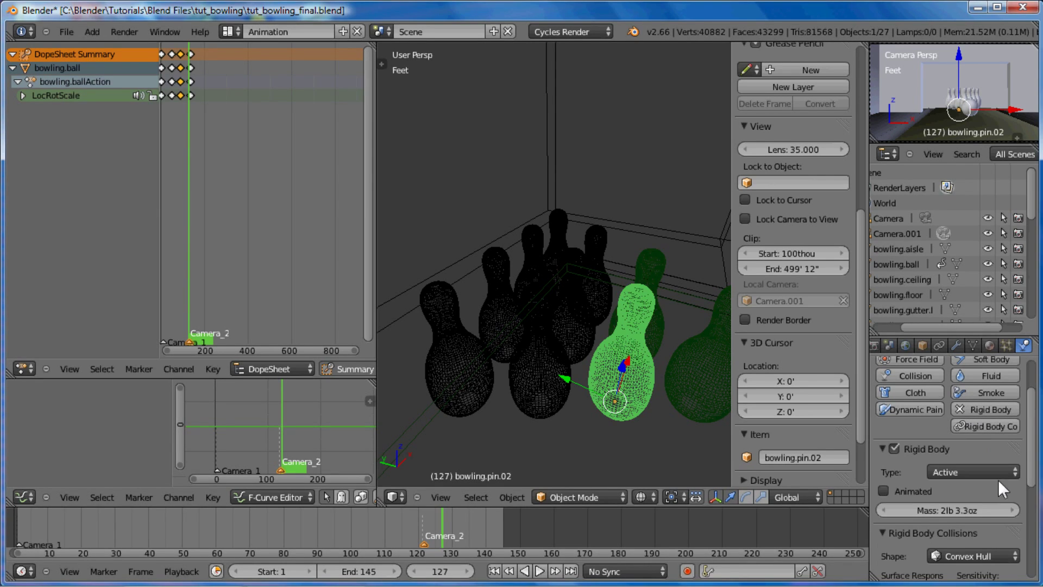
- Set bowling.pin.02's translation and rotation damping both to 0.8
{"action": "scroll", "coordinate": [1023, 499], "scroll_direction": "down", "scroll_amount": 6}
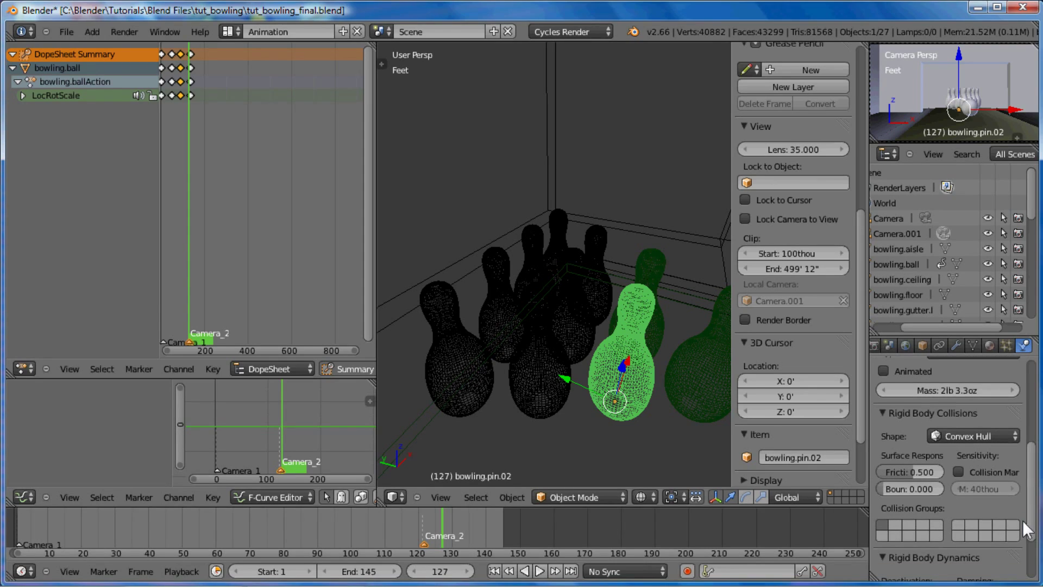
{"action": "scroll", "coordinate": [1021, 520], "scroll_direction": "down", "scroll_amount": 1}
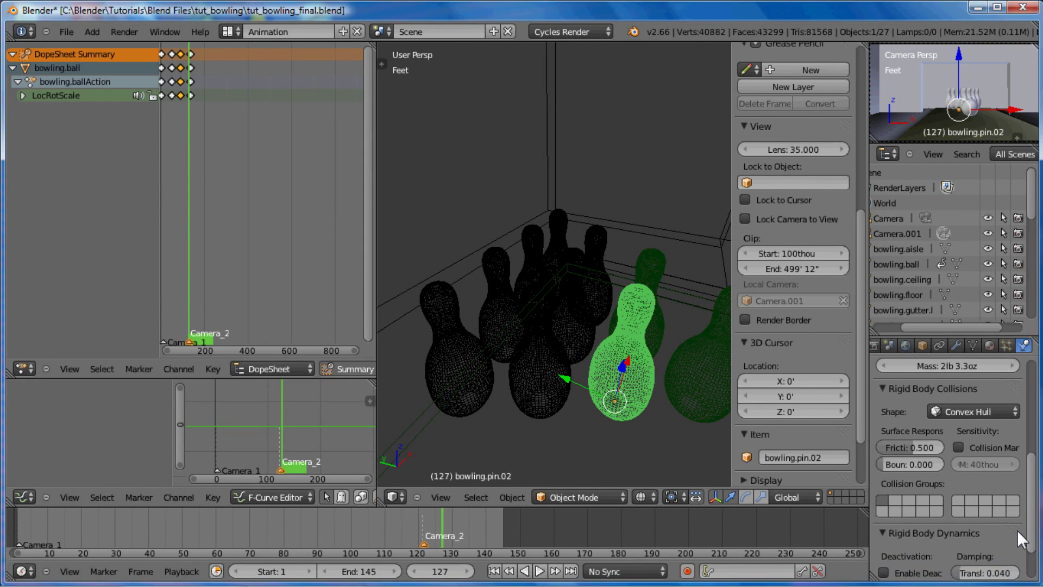
{"action": "scroll", "coordinate": [1018, 542], "scroll_direction": "down", "scroll_amount": 3}
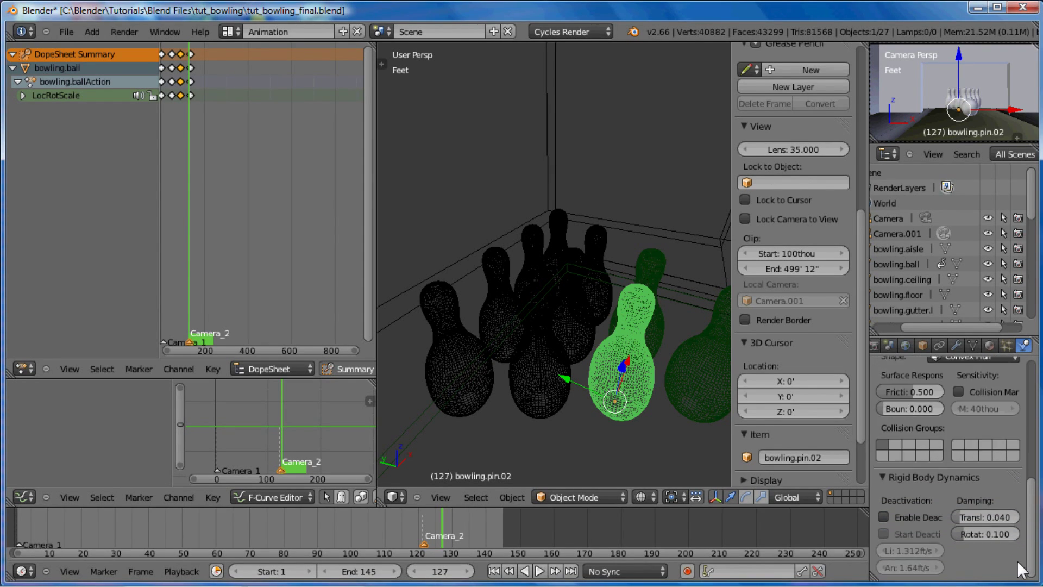
{"action": "left_click", "coordinate": [998, 514]}
{"action": "type", "text": ".8"}
{"action": "key", "text": "Return"}
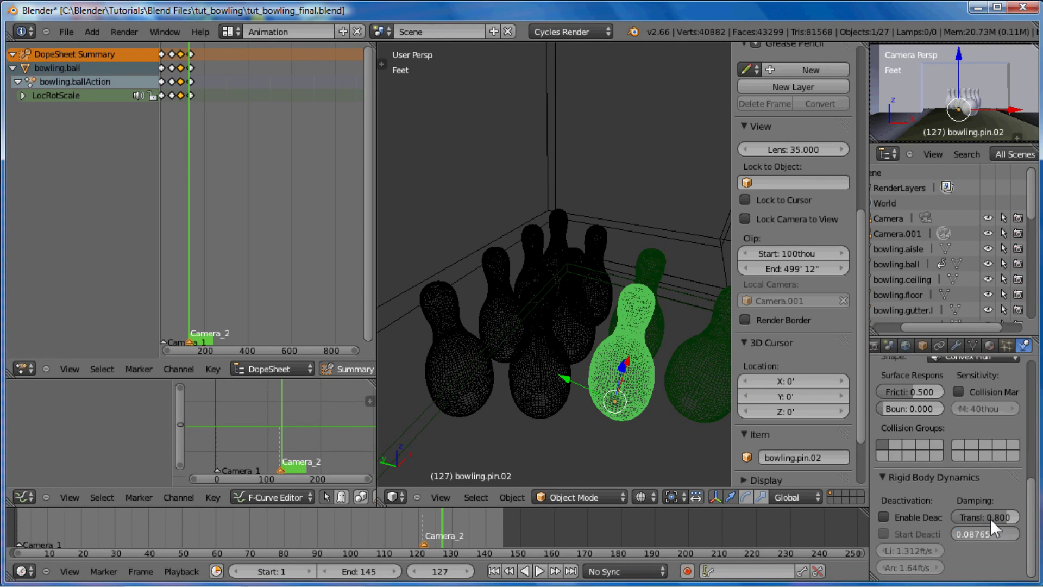
{"action": "type", "text": ".8"}
{"action": "key", "text": "Return"}
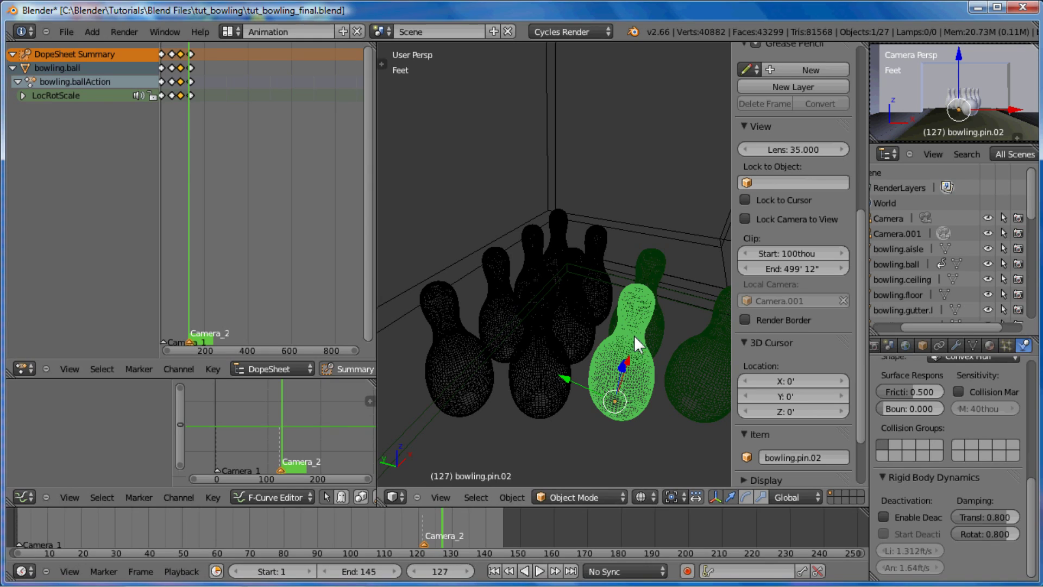
- Make bowling.pin.06 a rigid body with translation damping 0.8
{"action": "right_click", "coordinate": [608, 289]}
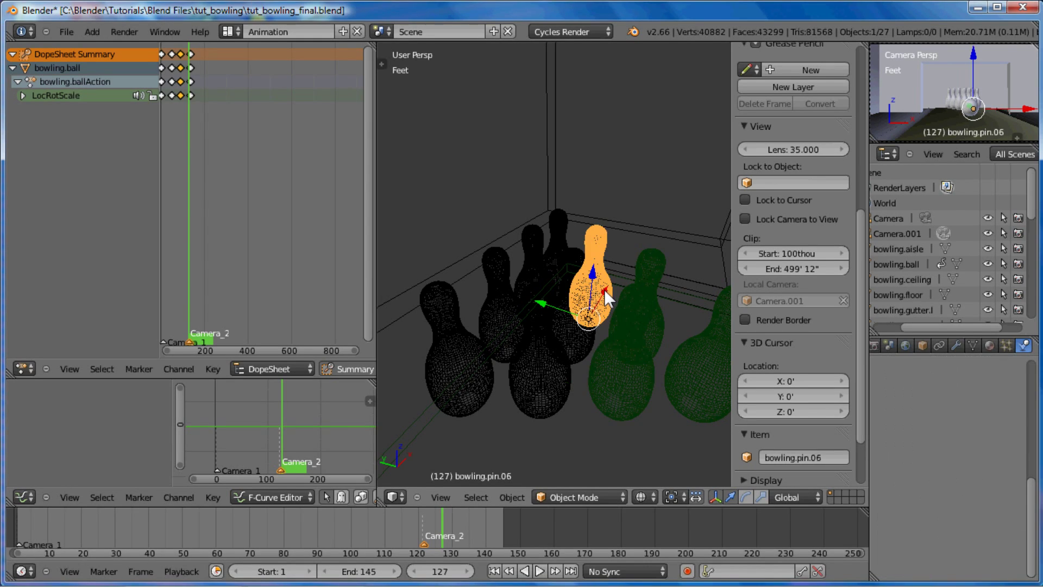
{"action": "left_click", "coordinate": [1024, 346]}
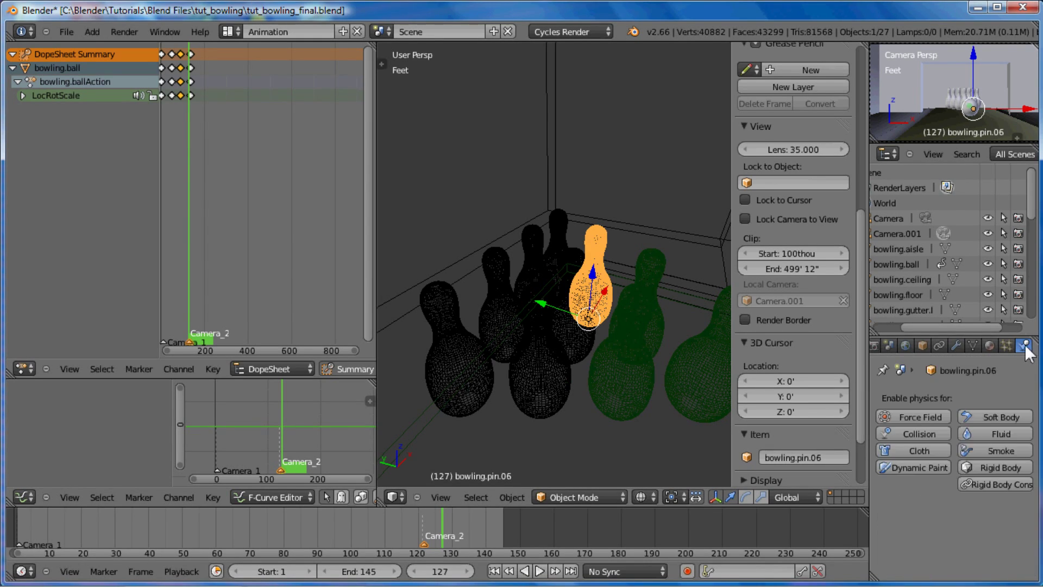
{"action": "left_click", "coordinate": [968, 470]}
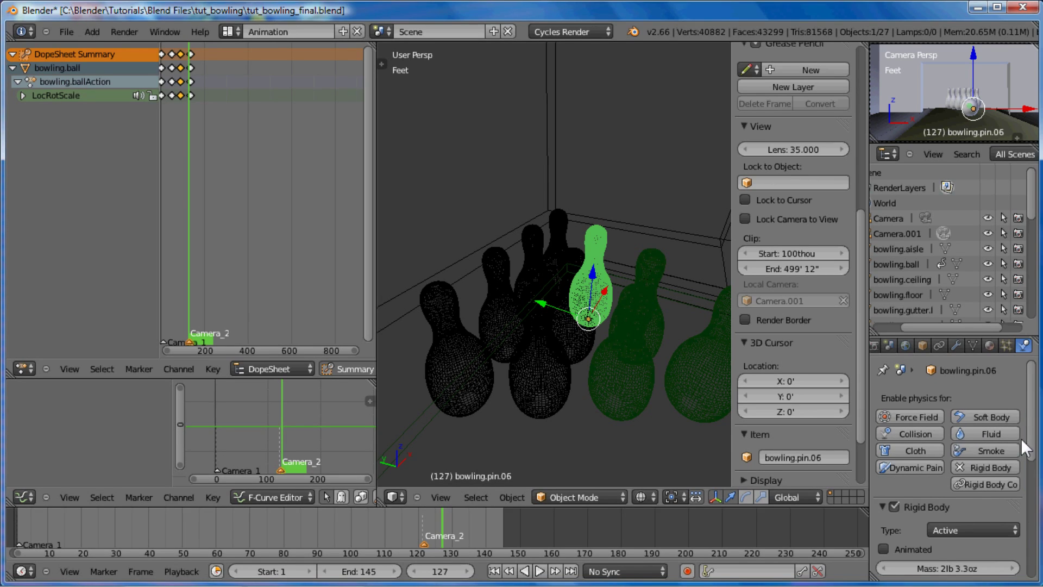
{"action": "scroll", "coordinate": [993, 521], "scroll_direction": "down", "scroll_amount": 10}
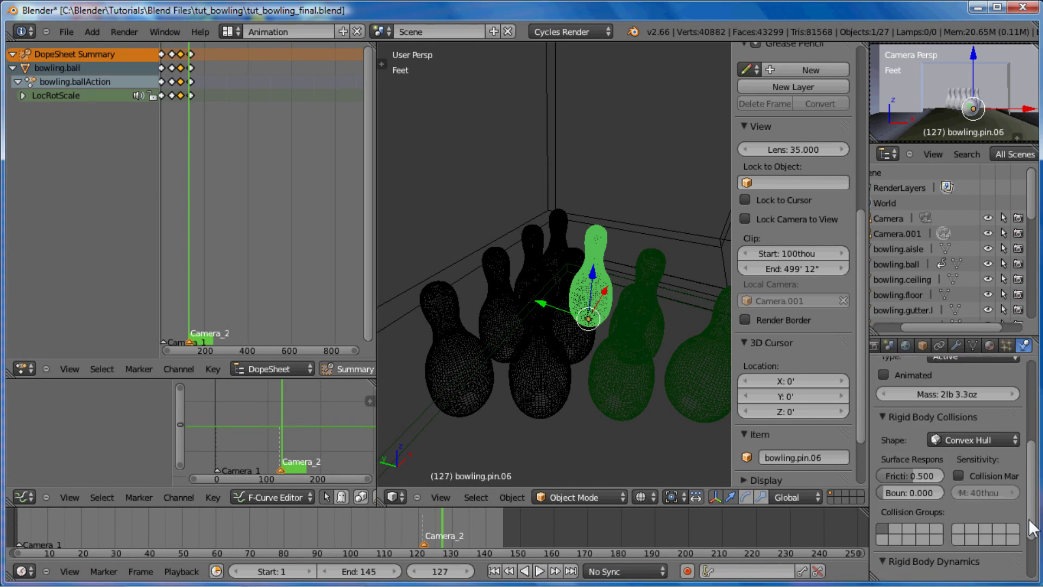
{"action": "left_click", "coordinate": [994, 519]}
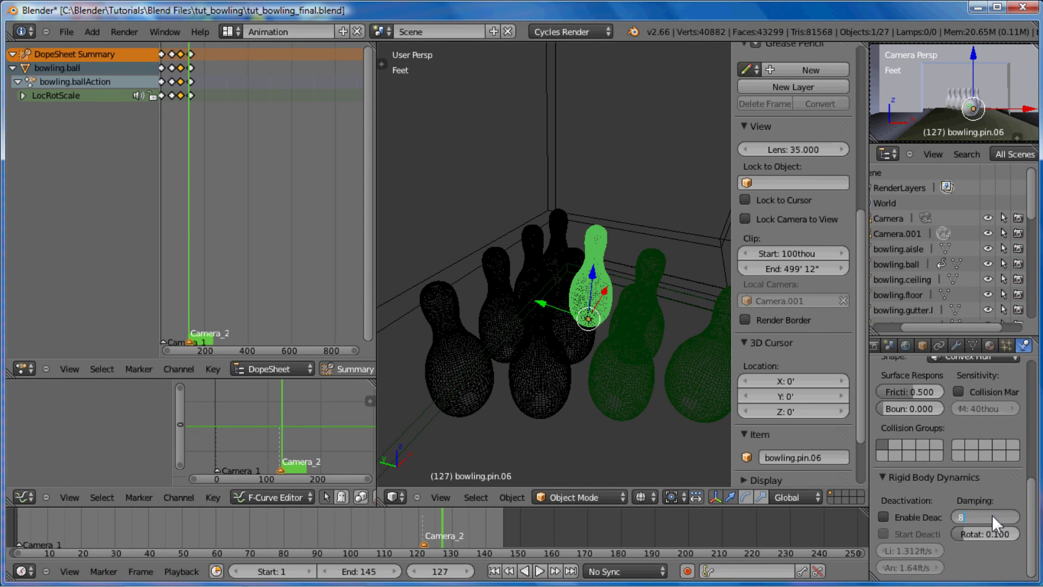
{"action": "type", "text": "0.8"}
{"action": "key", "text": "Return"}
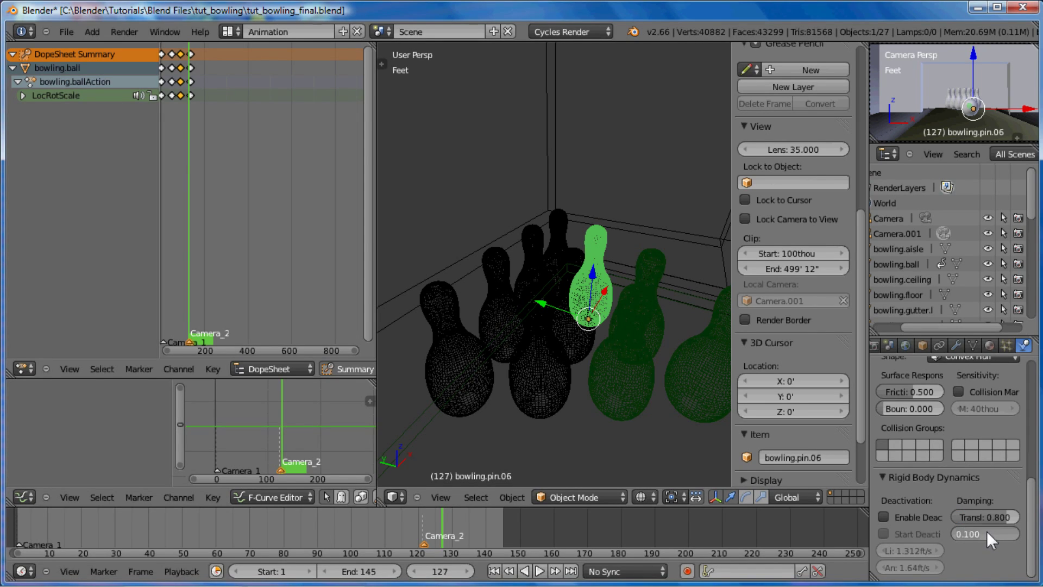
- Make bowling.pin.05 a rigid body with translation and rotation damping of 0.8
{"action": "right_click", "coordinate": [584, 350]}
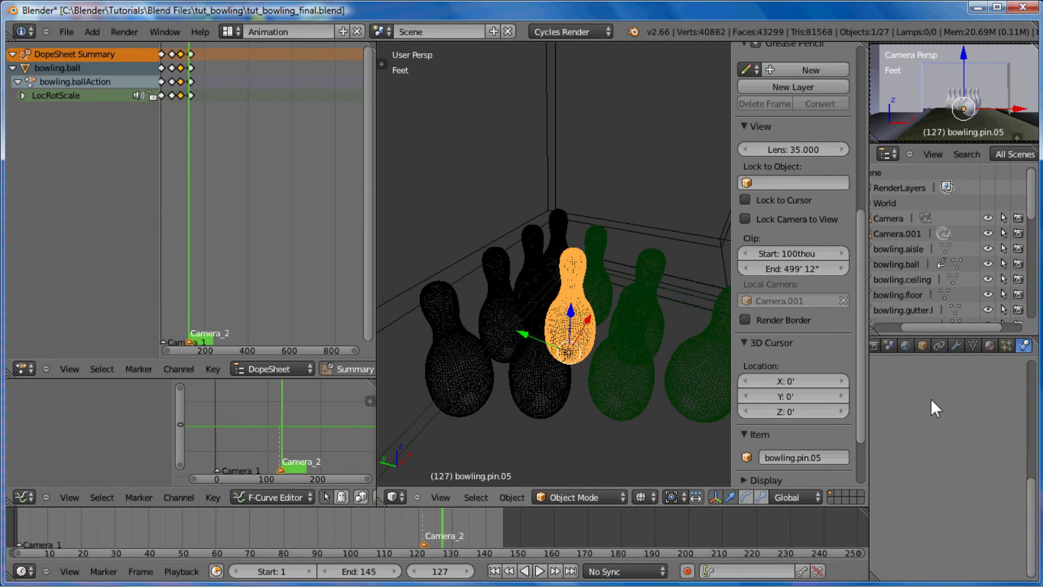
{"action": "scroll", "coordinate": [1024, 488], "scroll_direction": "up", "scroll_amount": 5}
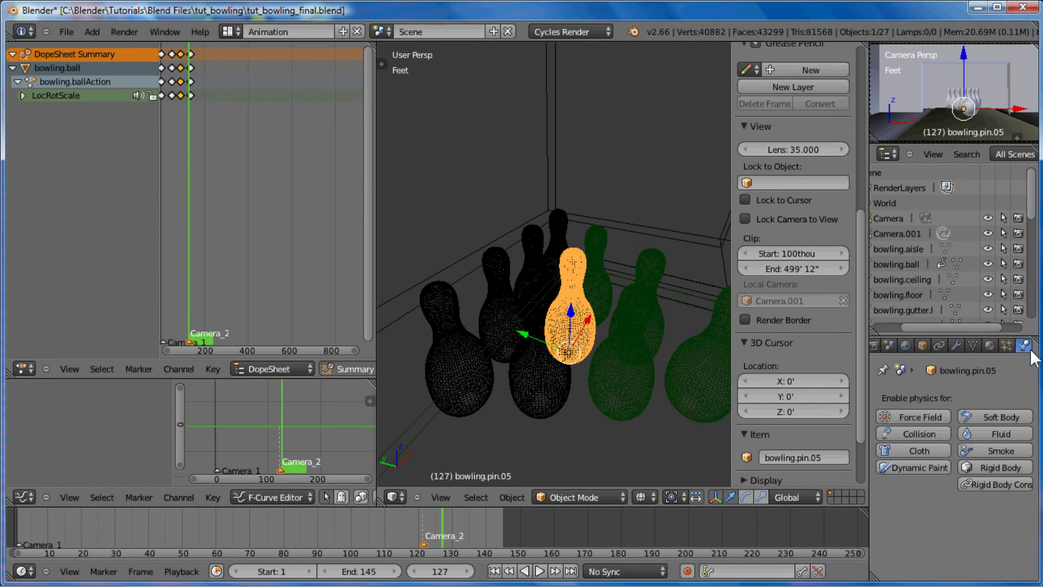
{"action": "left_click", "coordinate": [996, 469]}
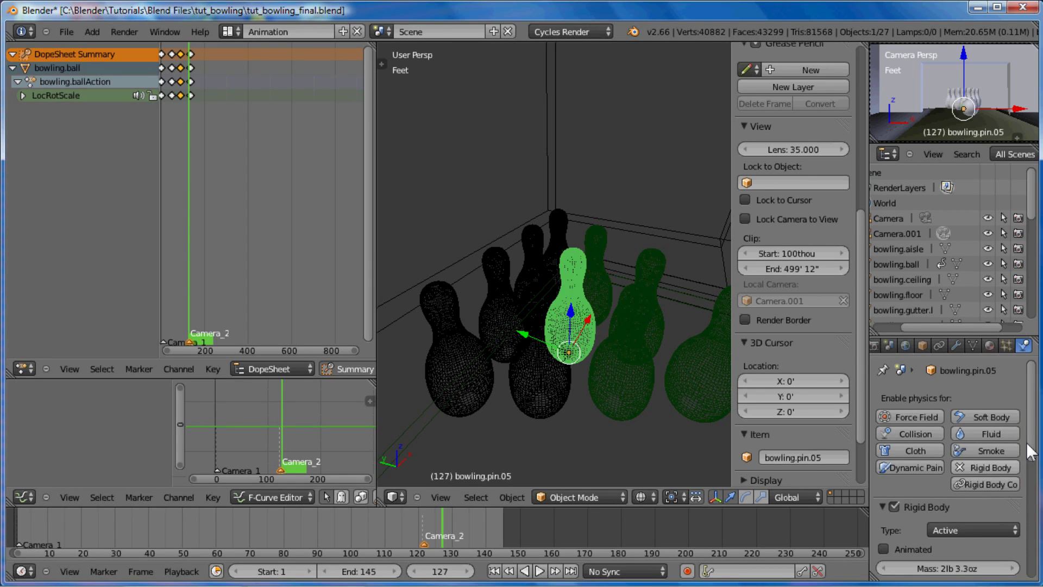
{"action": "scroll", "coordinate": [1016, 472], "scroll_direction": "down", "scroll_amount": 8}
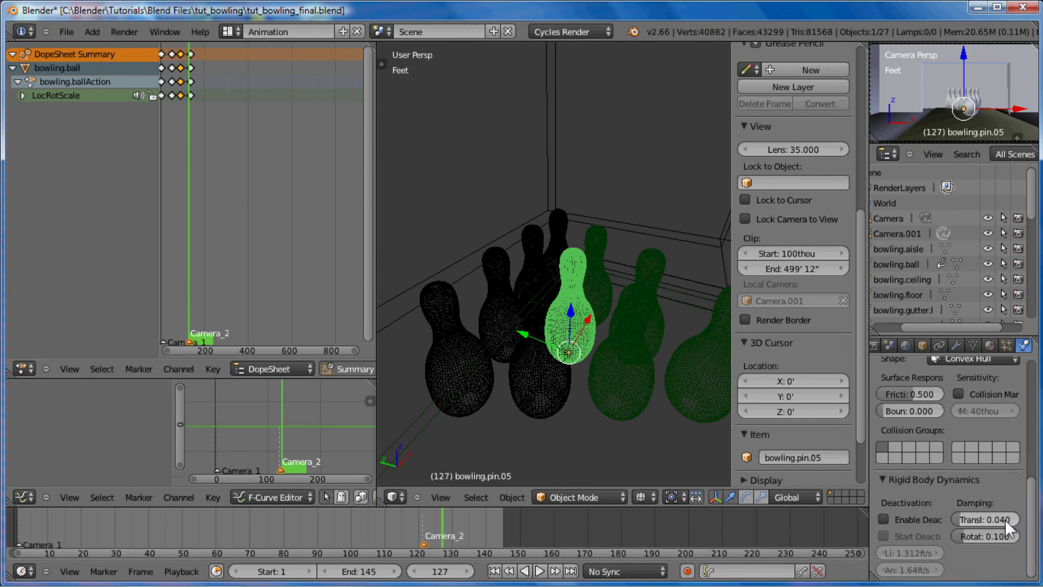
{"action": "left_click", "coordinate": [988, 518]}
{"action": "type", "text": "0.8"}
{"action": "key", "text": "Return"}
{"action": "left_click", "coordinate": [988, 534]}
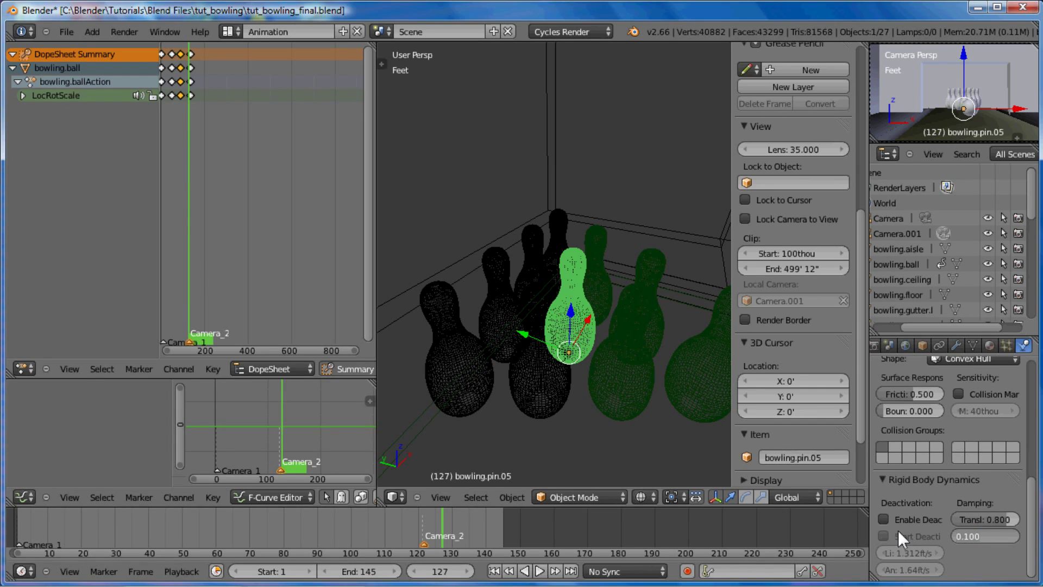
{"action": "type", "text": "0.8"}
{"action": "key", "text": "Return"}
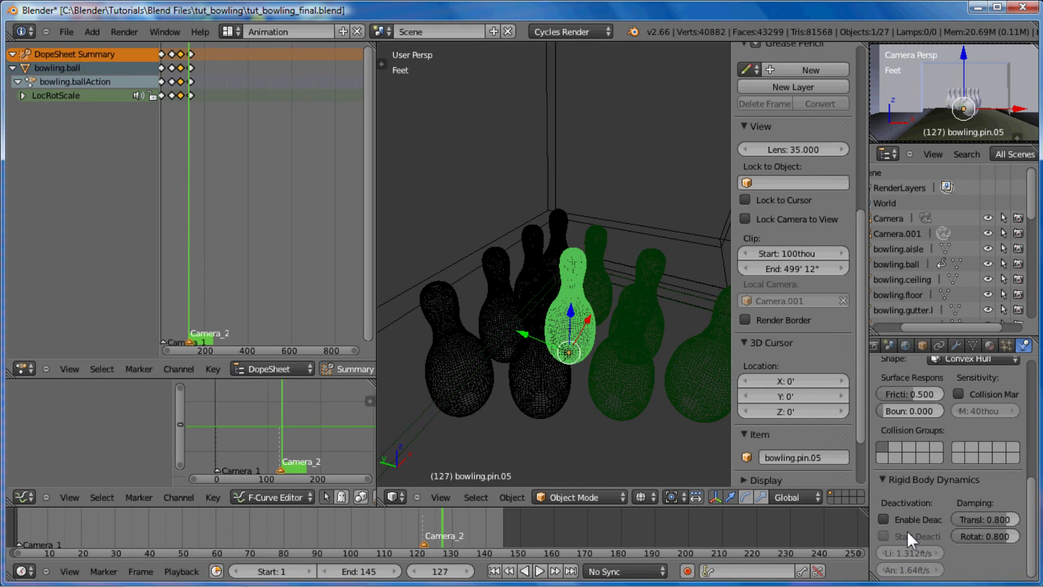
- Make bowling.pin.04 a rigid body with translation and rotation damping of 0.8
{"action": "right_click", "coordinate": [554, 382]}
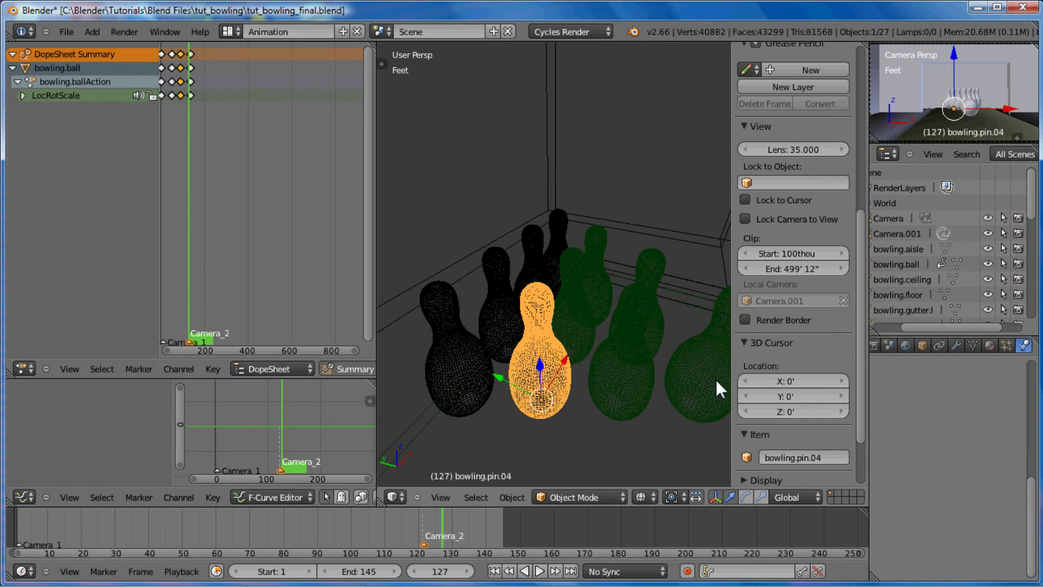
{"action": "scroll", "coordinate": [1032, 498], "scroll_direction": "up", "scroll_amount": 5}
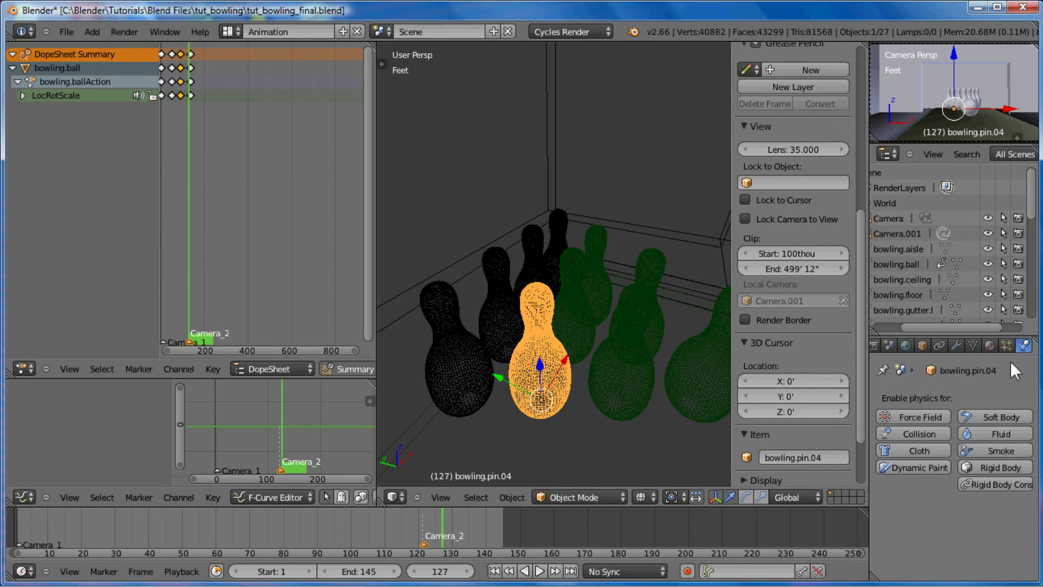
{"action": "left_click", "coordinate": [992, 468]}
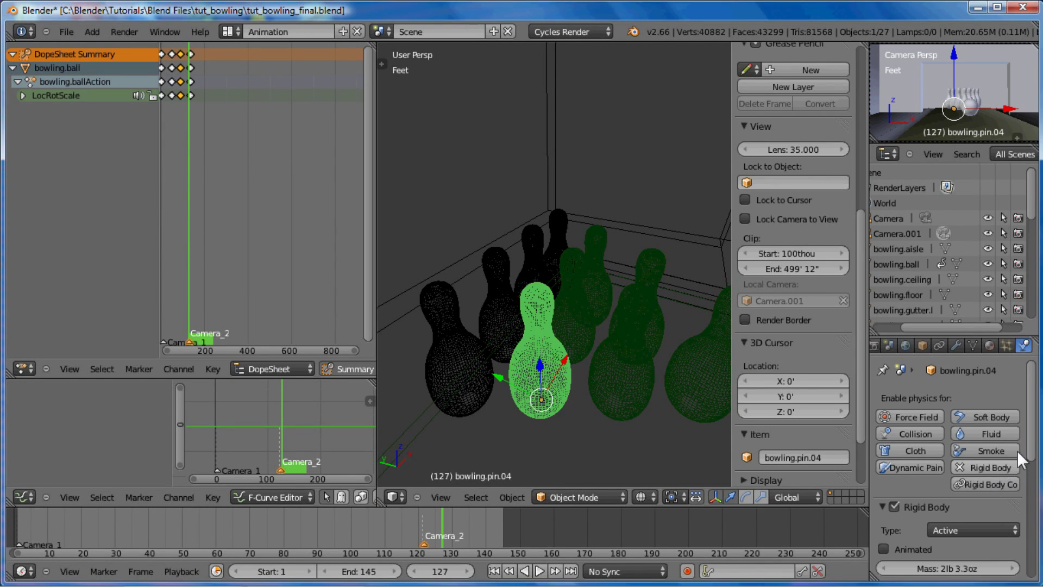
{"action": "scroll", "coordinate": [1032, 510], "scroll_direction": "down", "scroll_amount": 5}
{"action": "scroll", "coordinate": [1029, 522], "scroll_direction": "down", "scroll_amount": 6}
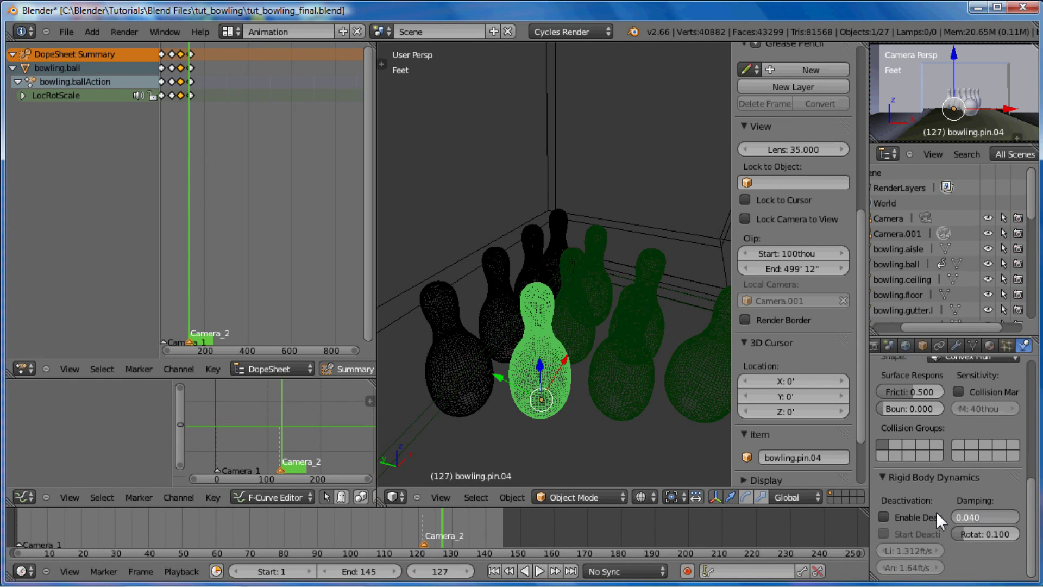
{"action": "type", "text": "0.8"}
{"action": "key", "text": "Return"}
{"action": "left_click", "coordinate": [977, 533]}
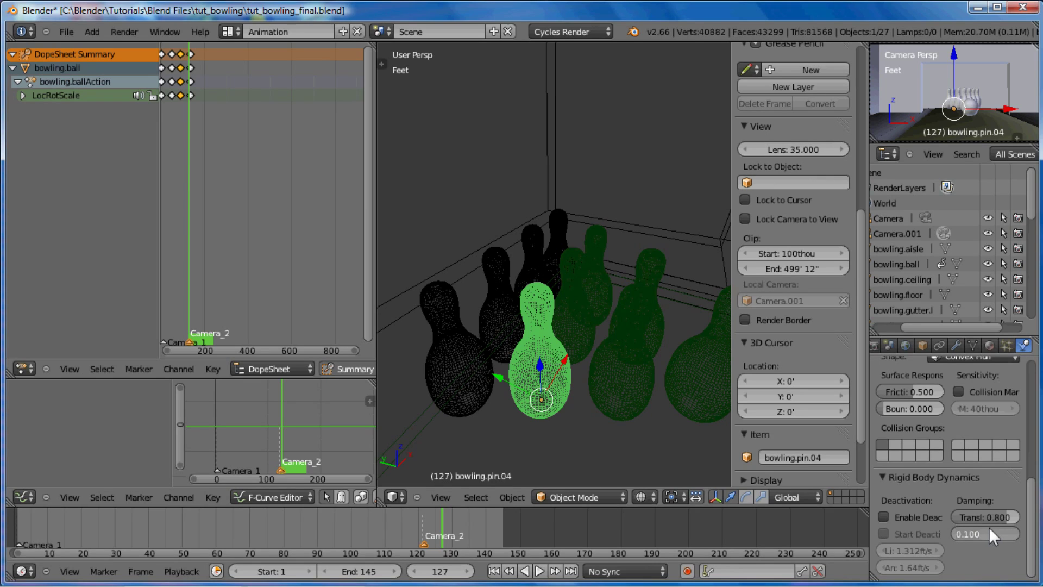
{"action": "type", "text": "0.8"}
{"action": "key", "text": "Return"}
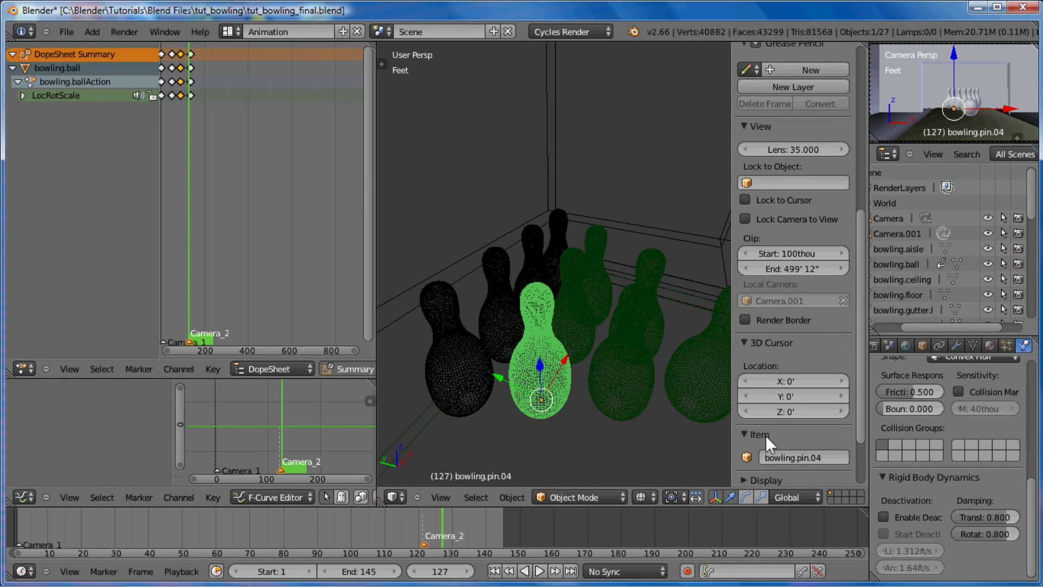
- Make bowling.pin.10 a rigid body with translation and rotation damping of 0.8
{"action": "right_click", "coordinate": [565, 228]}
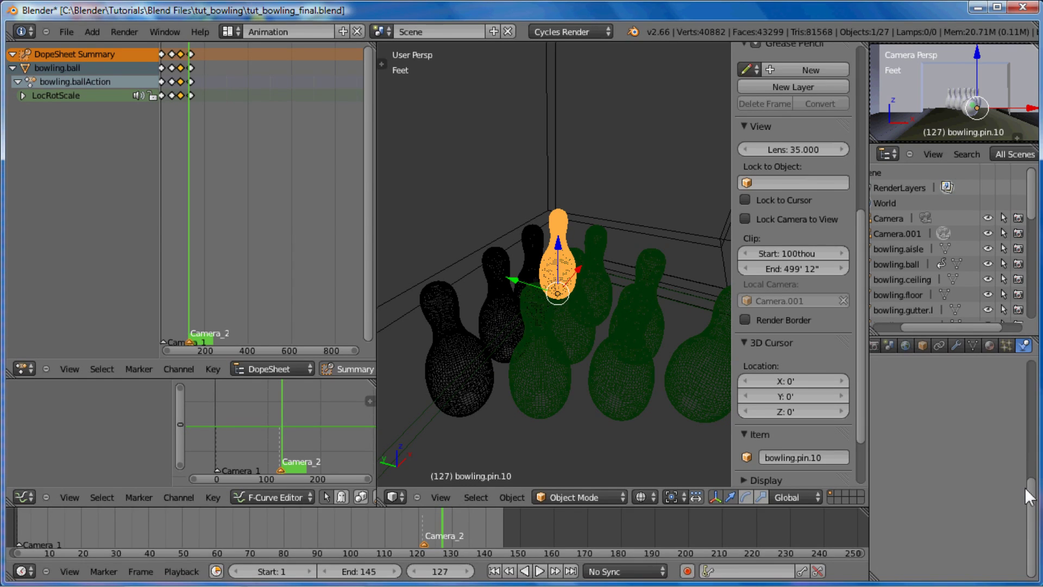
{"action": "left_click_drag", "start_coordinate": [1030, 492], "coordinate": [1032, 378]}
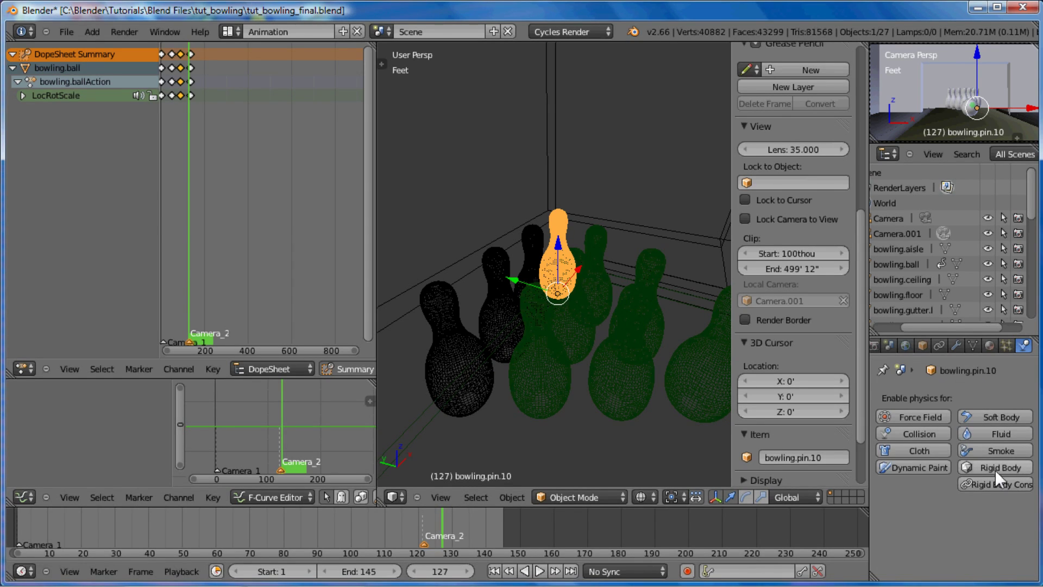
{"action": "left_click", "coordinate": [994, 467]}
{"action": "scroll", "coordinate": [1006, 525], "scroll_direction": "down", "scroll_amount": 10}
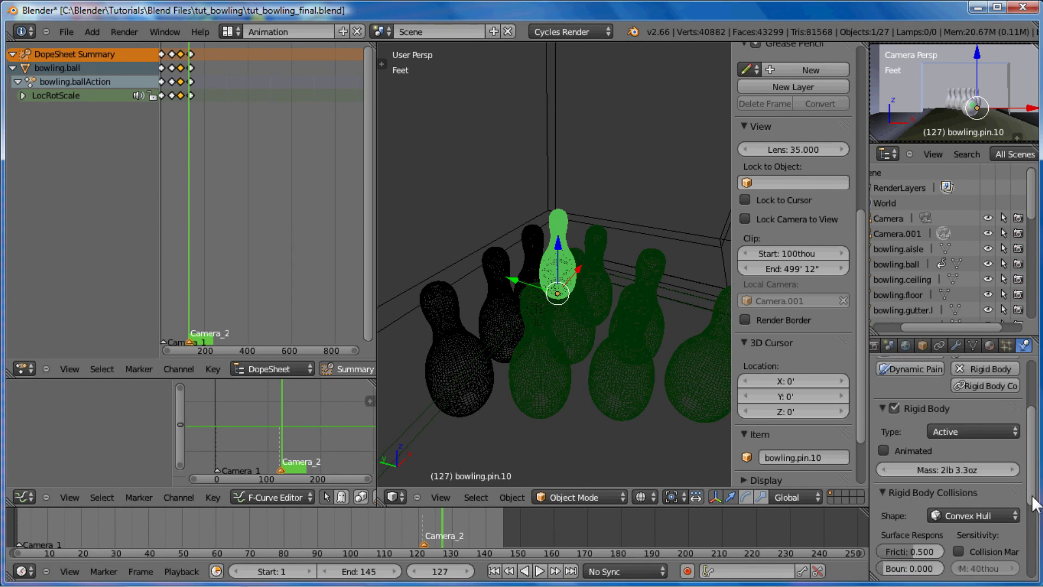
{"action": "left_click", "coordinate": [1000, 515]}
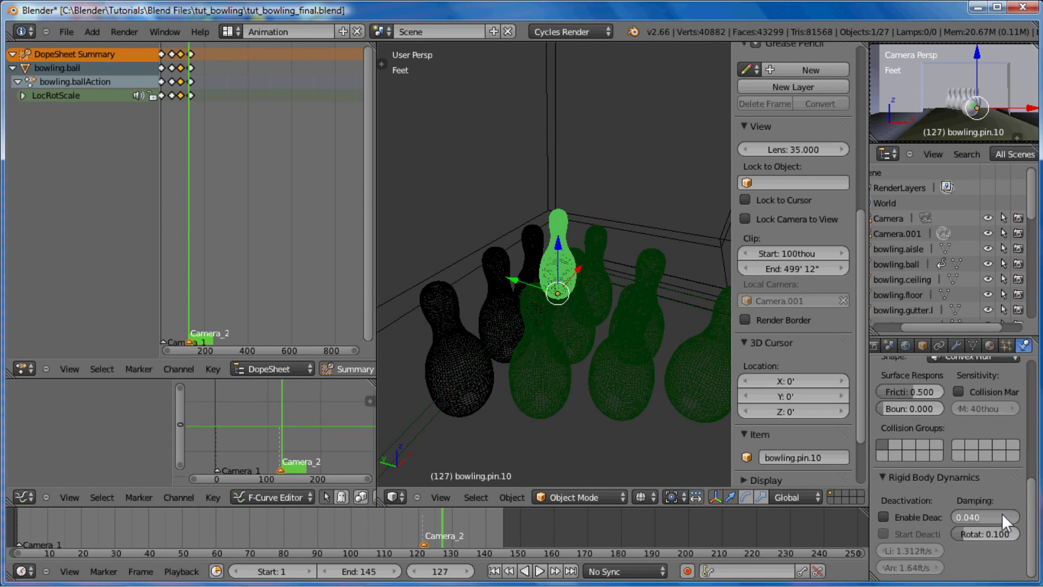
{"action": "type", "text": "0.8"}
{"action": "key", "text": "Return"}
{"action": "left_click", "coordinate": [991, 533]}
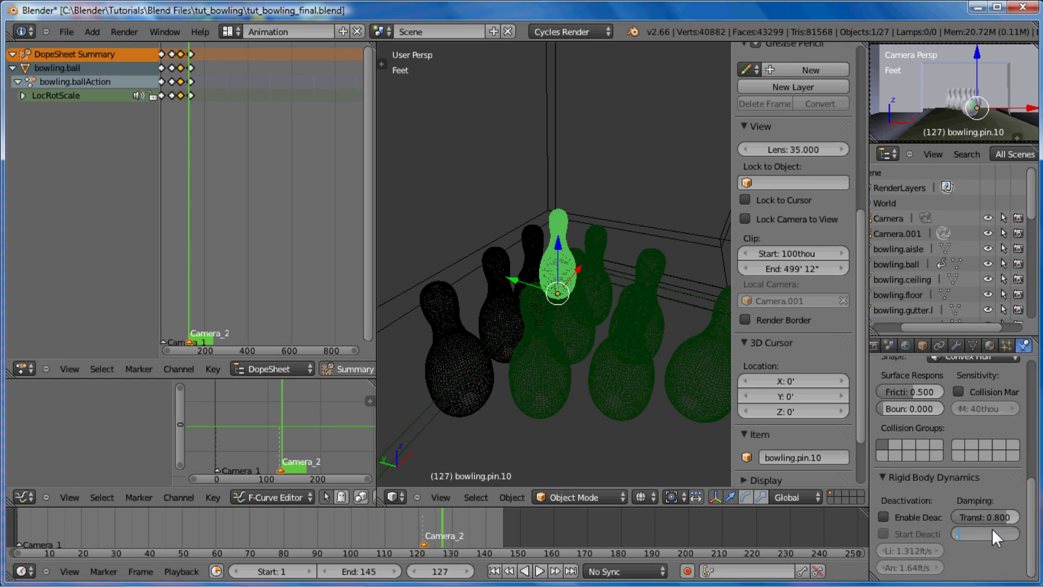
{"action": "type", "text": "0.8"}
{"action": "key", "text": "Return"}
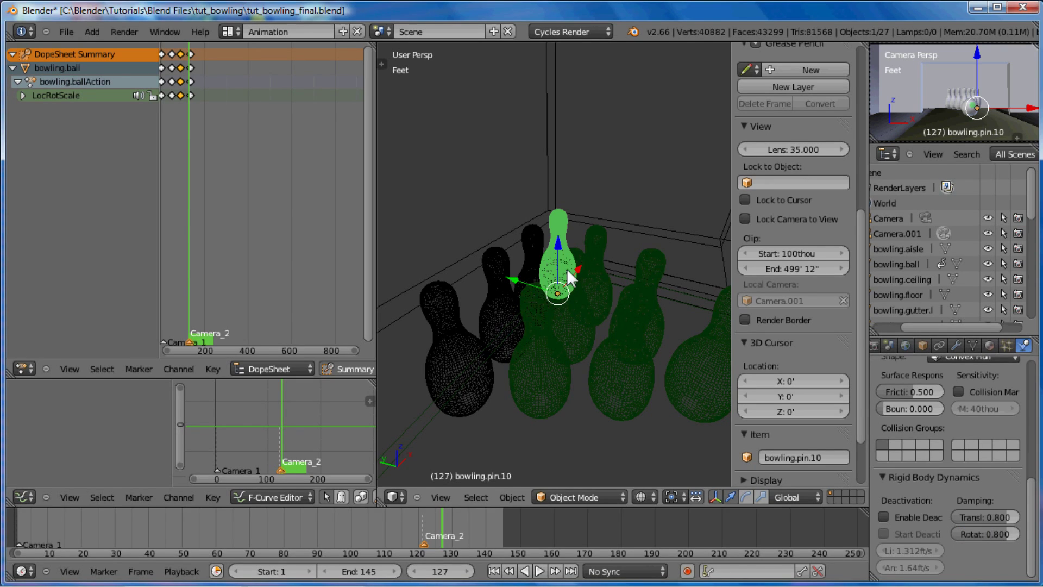
- Make bowling.pin.09 a rigid body with translation and rotation damping of 0.800
{"action": "right_click", "coordinate": [532, 250]}
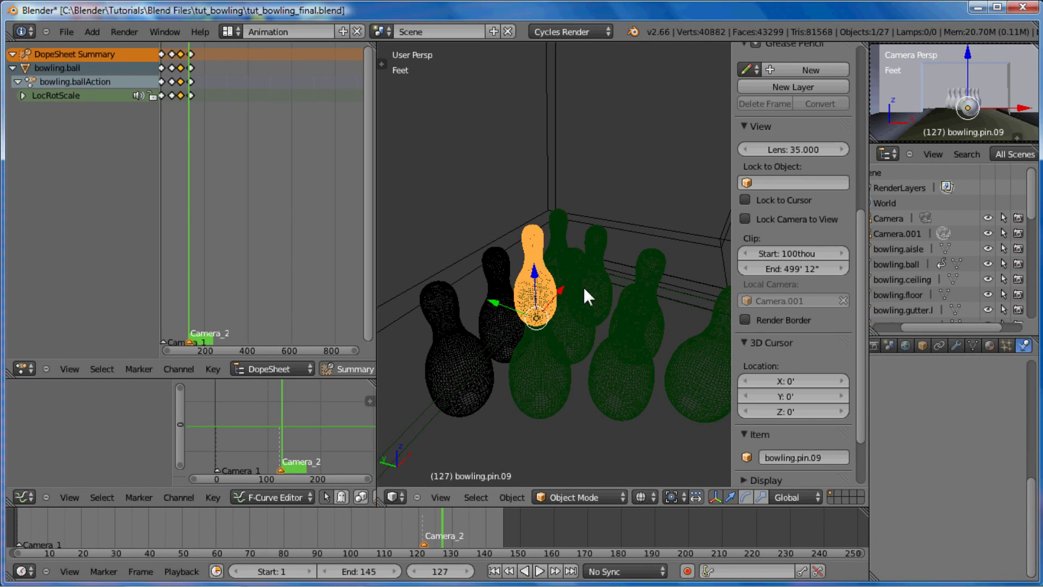
{"action": "left_click_drag", "start_coordinate": [1034, 494], "coordinate": [1018, 353]}
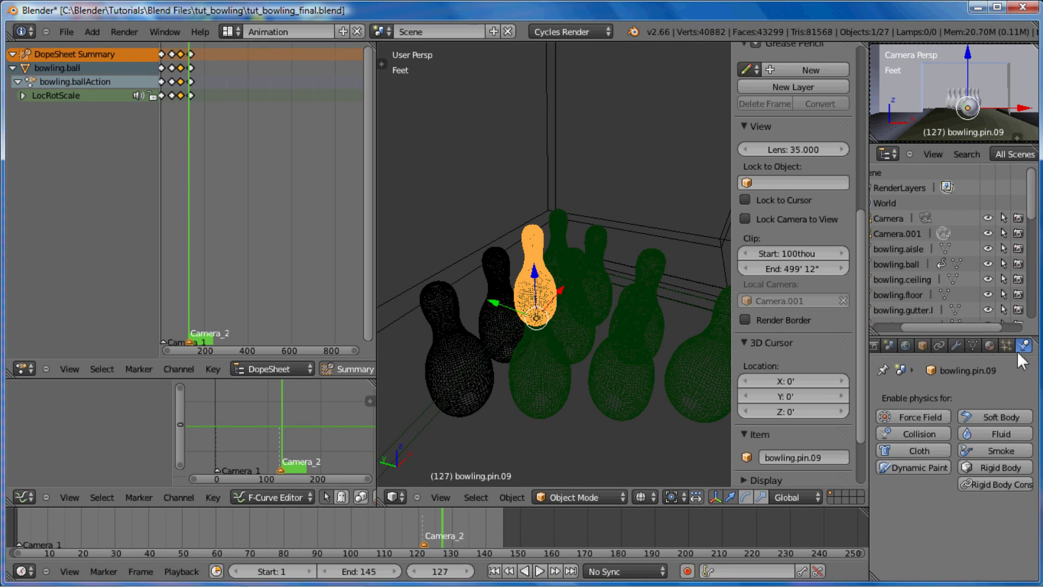
{"action": "left_click", "coordinate": [987, 466]}
{"action": "scroll", "coordinate": [1005, 511], "scroll_direction": "down", "scroll_amount": 10}
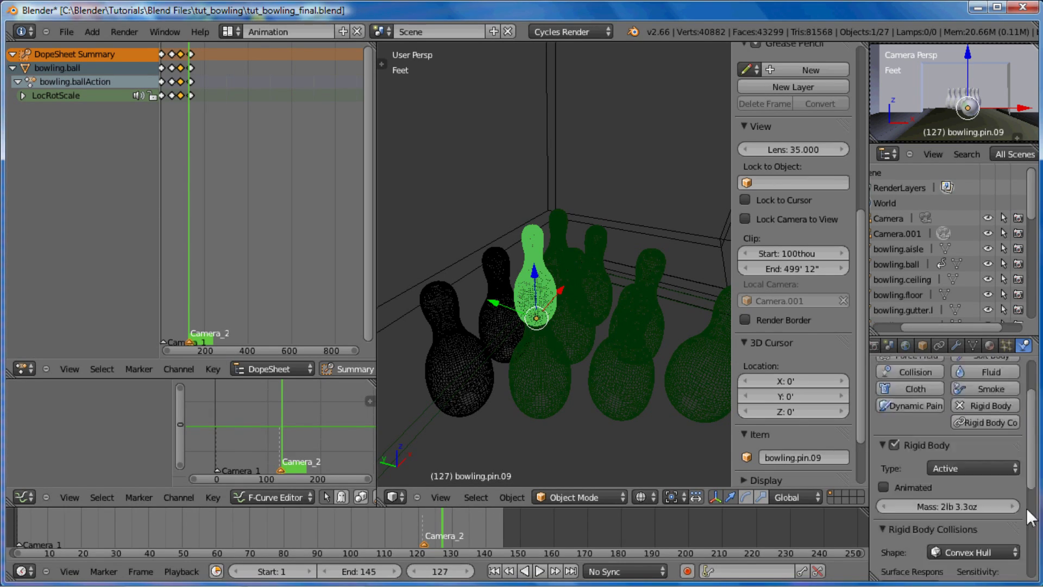
{"action": "scroll", "coordinate": [1021, 565], "scroll_direction": "down", "scroll_amount": 1}
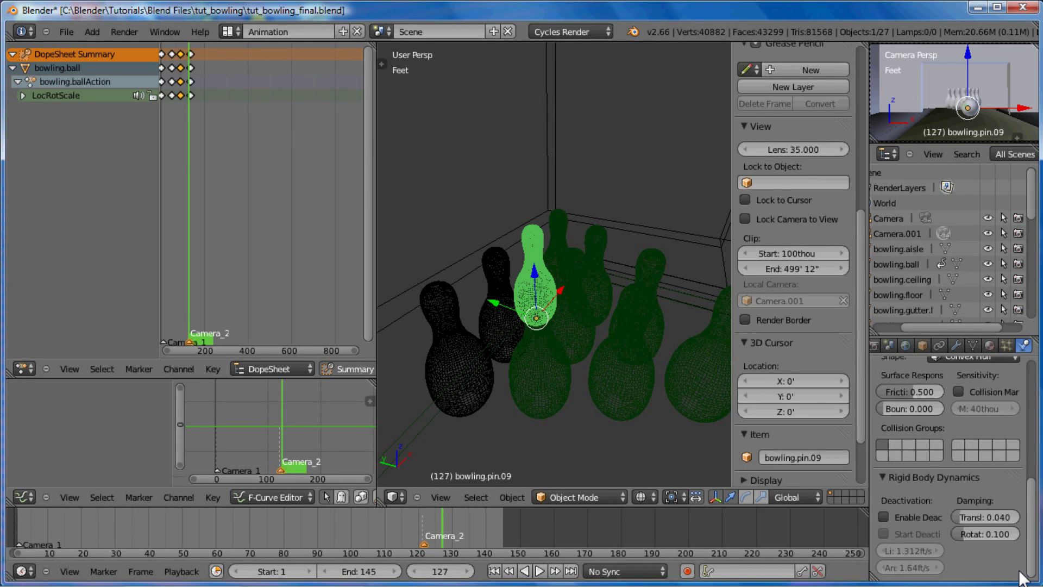
{"action": "left_click_drag", "start_coordinate": [991, 513], "coordinate": [980, 514]}
{"action": "left_click", "coordinate": [981, 514]}
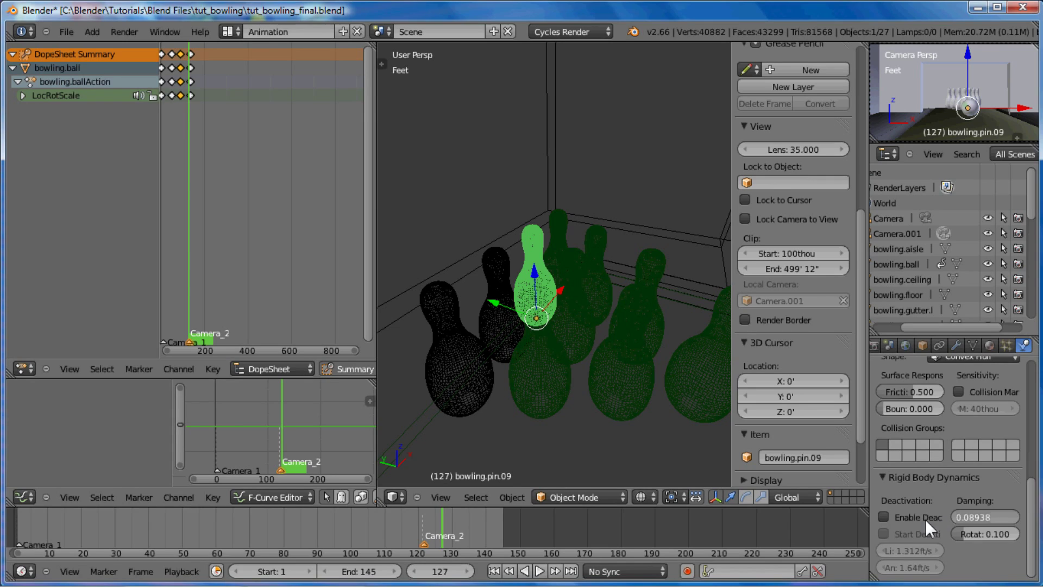
{"action": "type", "text": "0.8"}
{"action": "key", "text": "Return"}
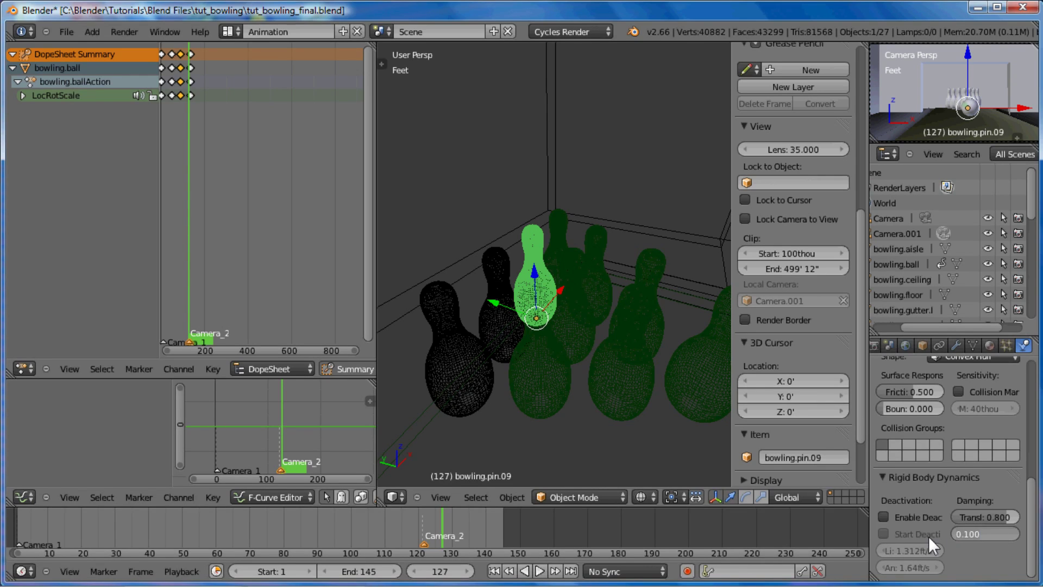
{"action": "type", "text": "0.8"}
{"action": "key", "text": "Return"}
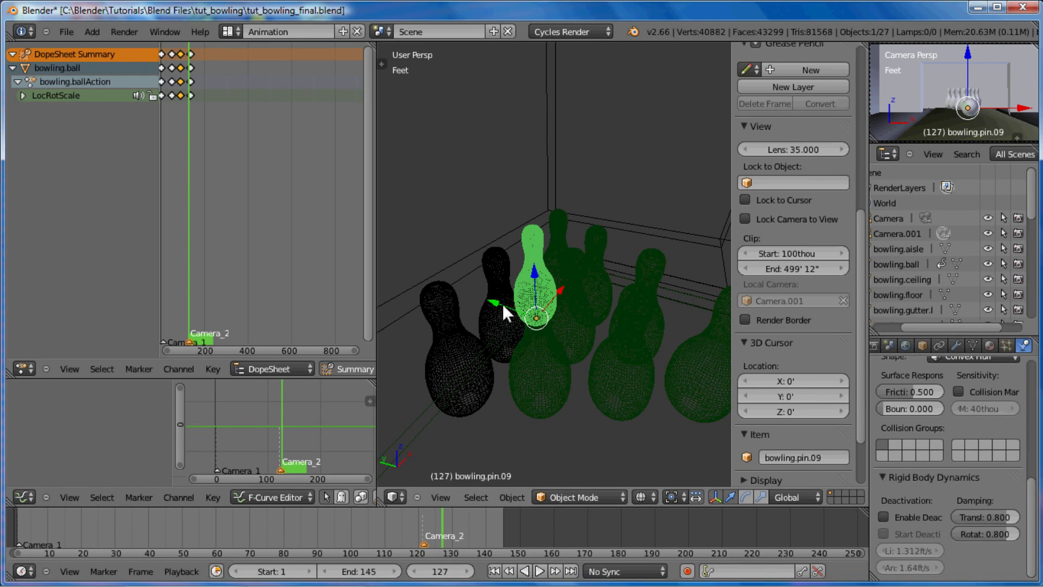
- Add a rigid body to bowling.pin.08 with friction 0.500
{"action": "right_click", "coordinate": [503, 270]}
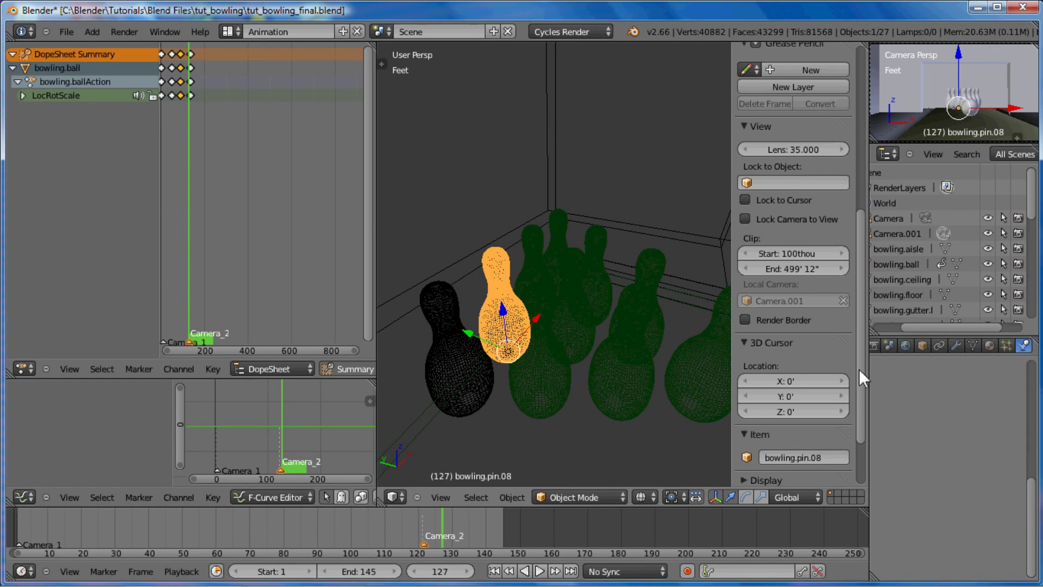
{"action": "scroll", "coordinate": [1016, 413], "scroll_direction": "up", "scroll_amount": 5}
{"action": "left_click", "coordinate": [985, 467]}
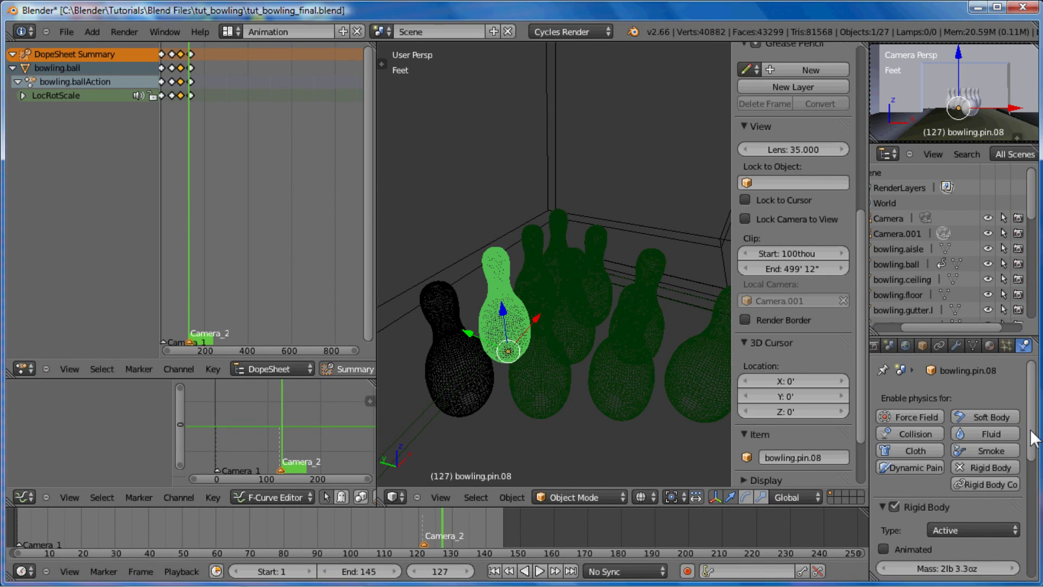
{"action": "scroll", "coordinate": [1022, 469], "scroll_direction": "down", "scroll_amount": 6}
{"action": "scroll", "coordinate": [1019, 504], "scroll_direction": "down", "scroll_amount": 2}
{"action": "left_click_drag", "start_coordinate": [924, 459], "coordinate": [930, 458]}
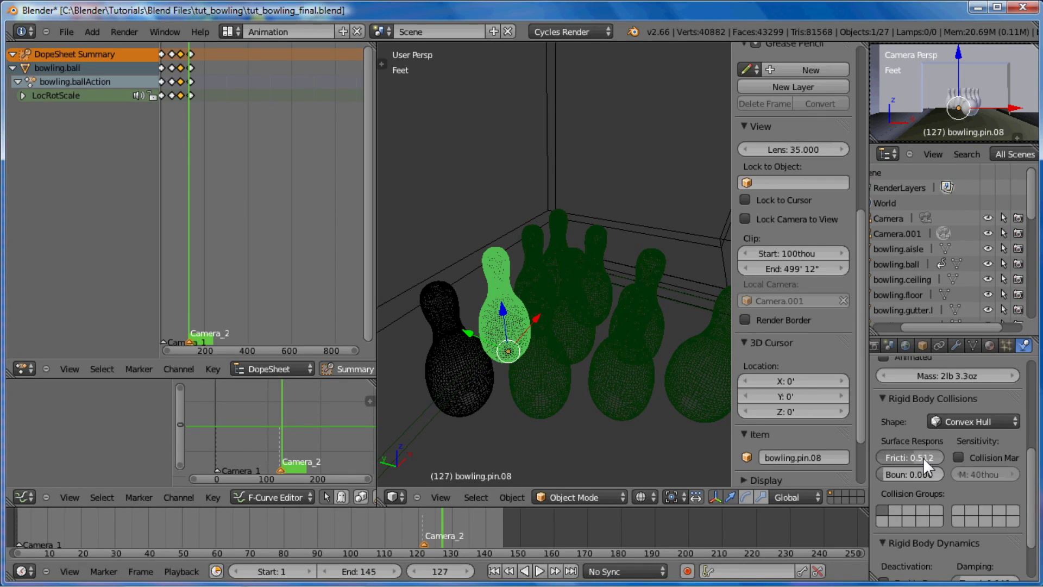
{"action": "left_click", "coordinate": [925, 458]}
{"action": "type", "text": "0.5"}
{"action": "key", "text": "Return"}
- Set bowling.pin.08's translation and rotation damping both to 0.800
{"action": "scroll", "coordinate": [1024, 518], "scroll_direction": "down", "scroll_amount": 3}
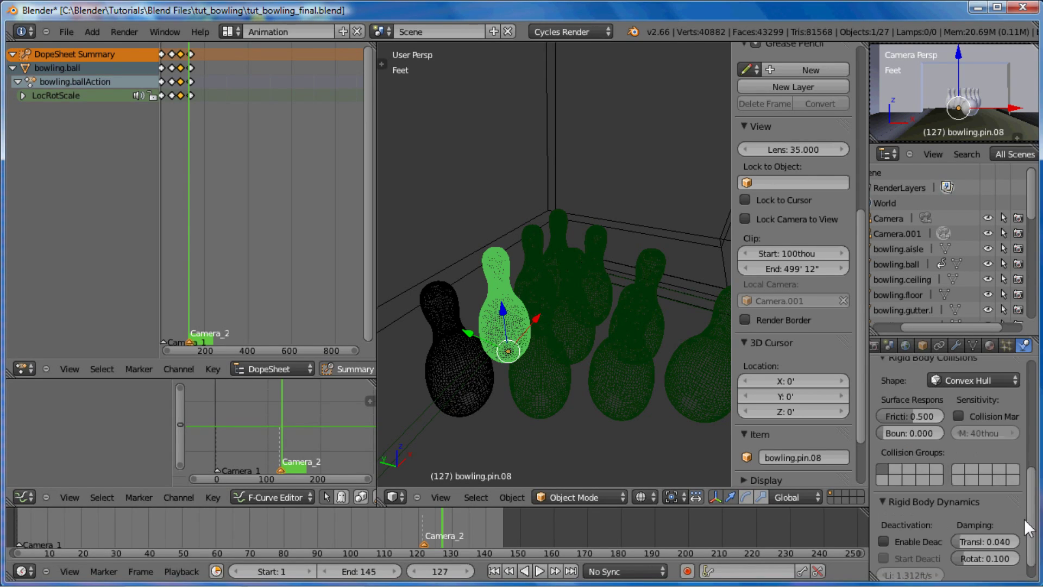
{"action": "left_click", "coordinate": [981, 515]}
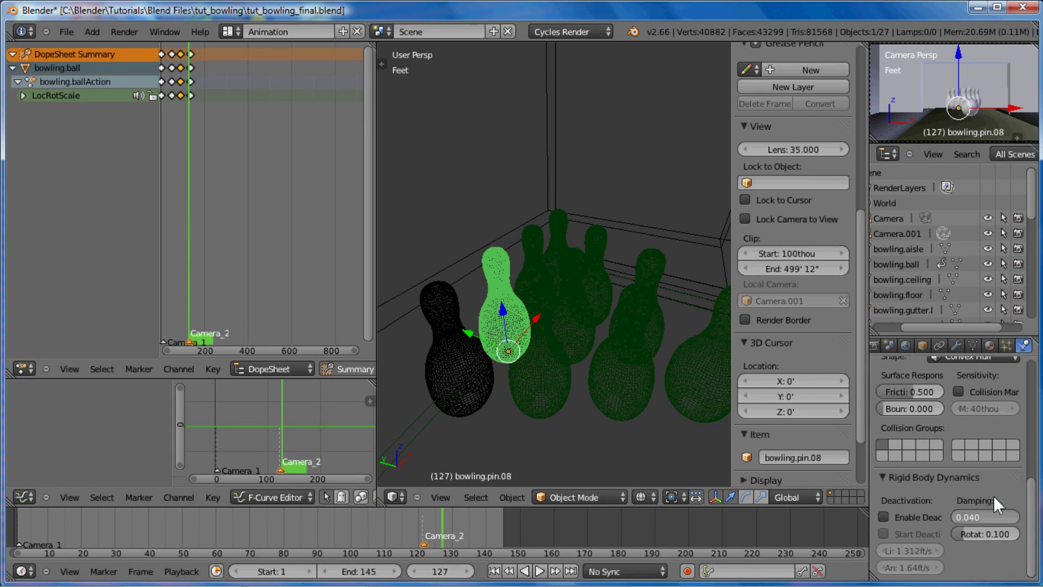
{"action": "type", "text": "0.8"}
{"action": "key", "text": "Return"}
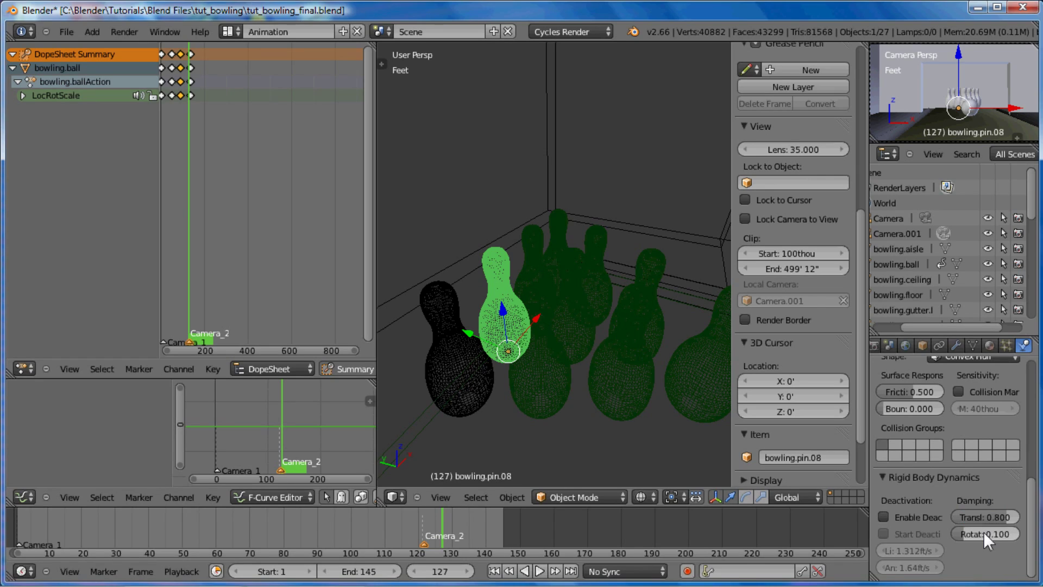
{"action": "left_click", "coordinate": [982, 534]}
{"action": "type", "text": "0.8"}
{"action": "key", "text": "Return"}
- Add a rigid body to front-left bowling.pin.07 with translation and rotation damping of 0.800
{"action": "right_click", "coordinate": [445, 326]}
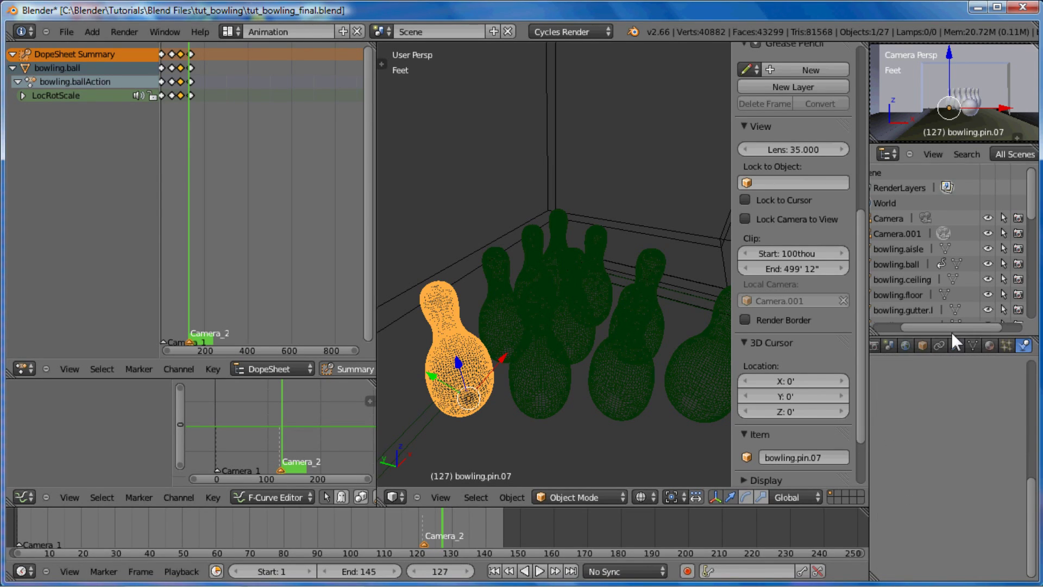
{"action": "scroll", "coordinate": [1036, 423], "scroll_direction": "up", "scroll_amount": 5}
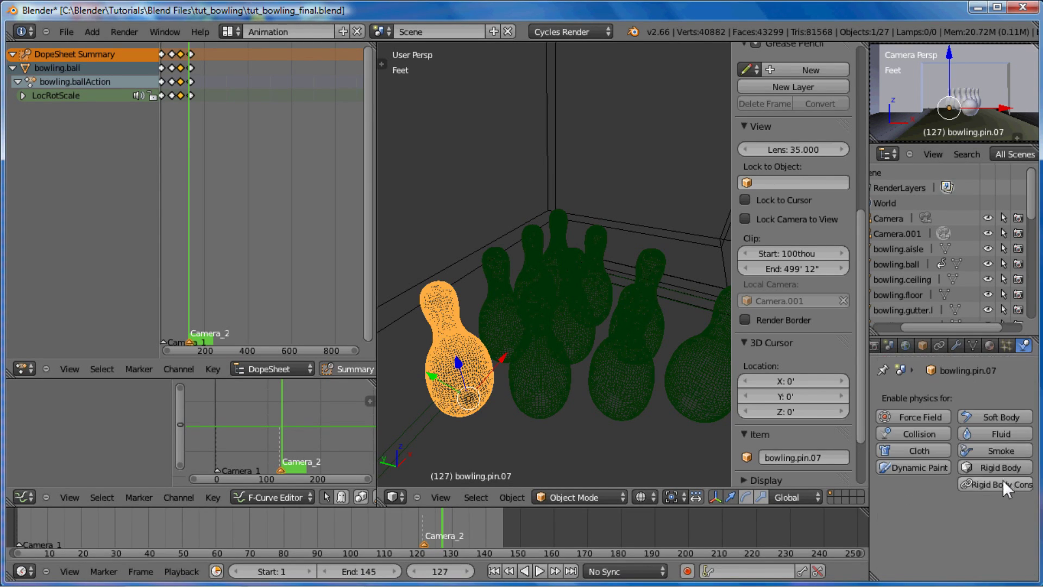
{"action": "left_click", "coordinate": [1002, 465]}
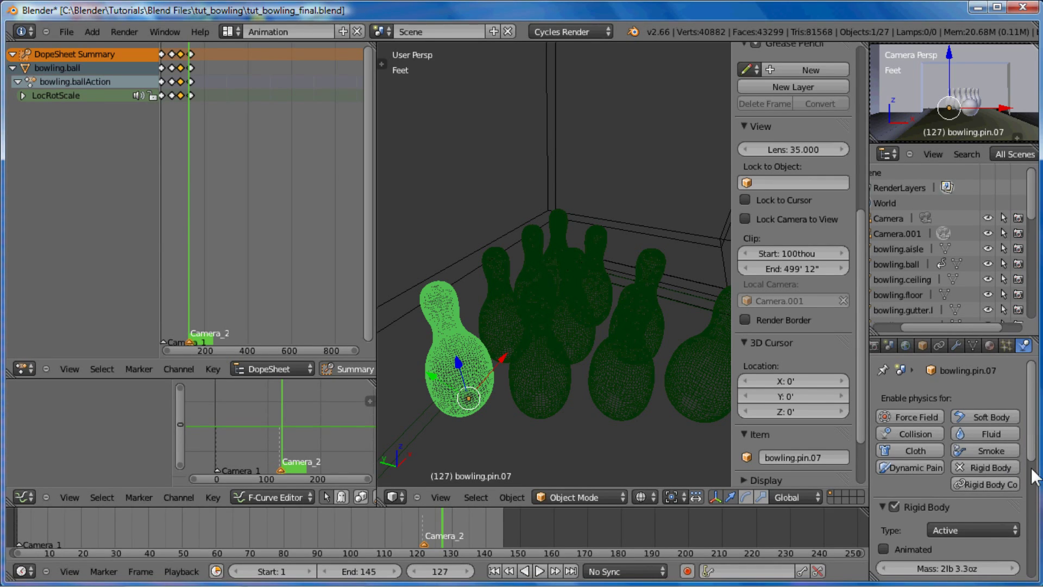
{"action": "scroll", "coordinate": [1032, 476], "scroll_direction": "down", "scroll_amount": 8}
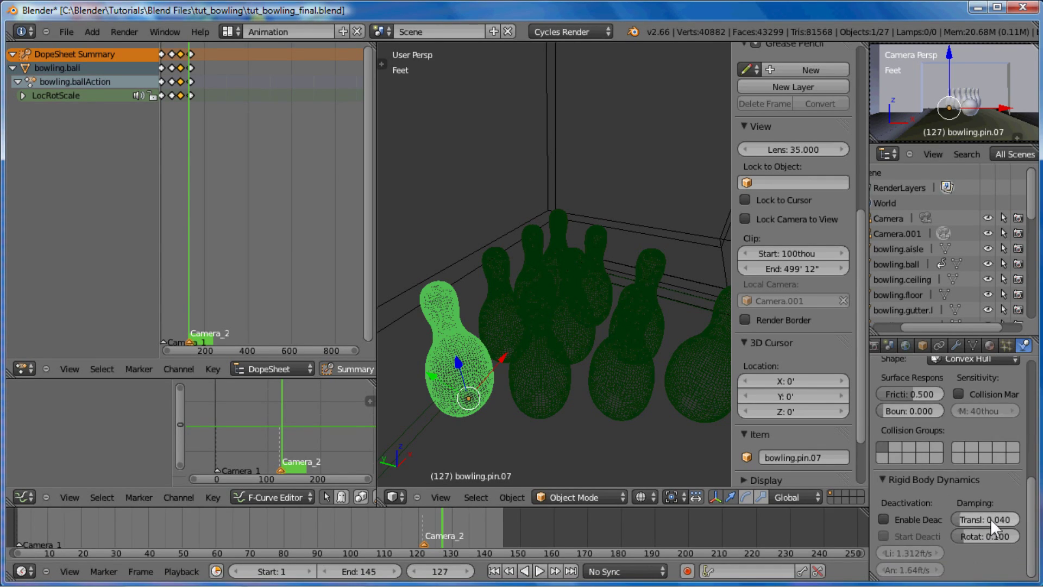
{"action": "left_click", "coordinate": [990, 519]}
{"action": "type", "text": "0.8"}
{"action": "key", "text": "Return"}
{"action": "left_click", "coordinate": [990, 535]}
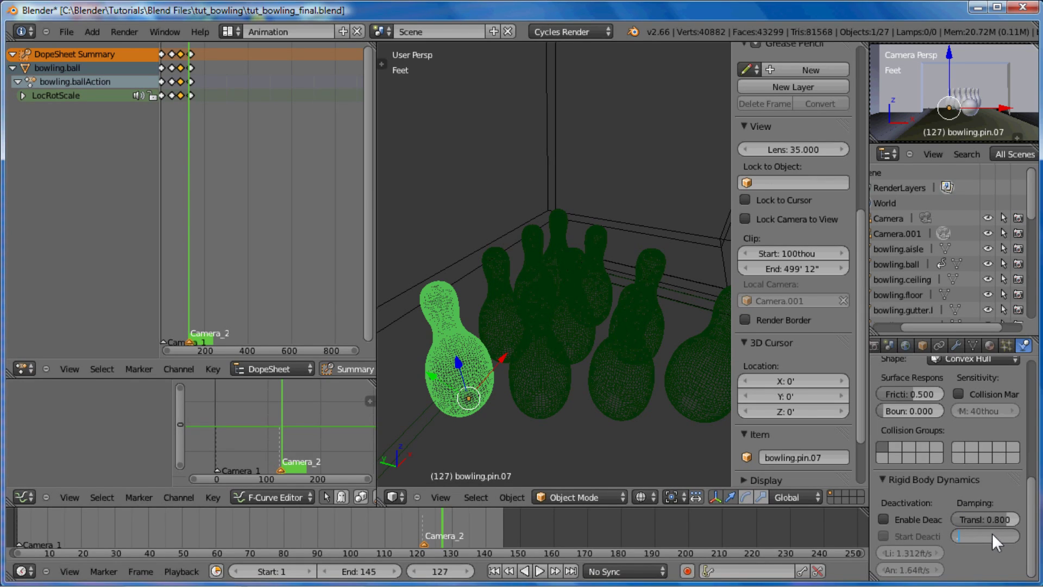
{"action": "type", "text": ".8"}
{"action": "key", "text": "Return"}
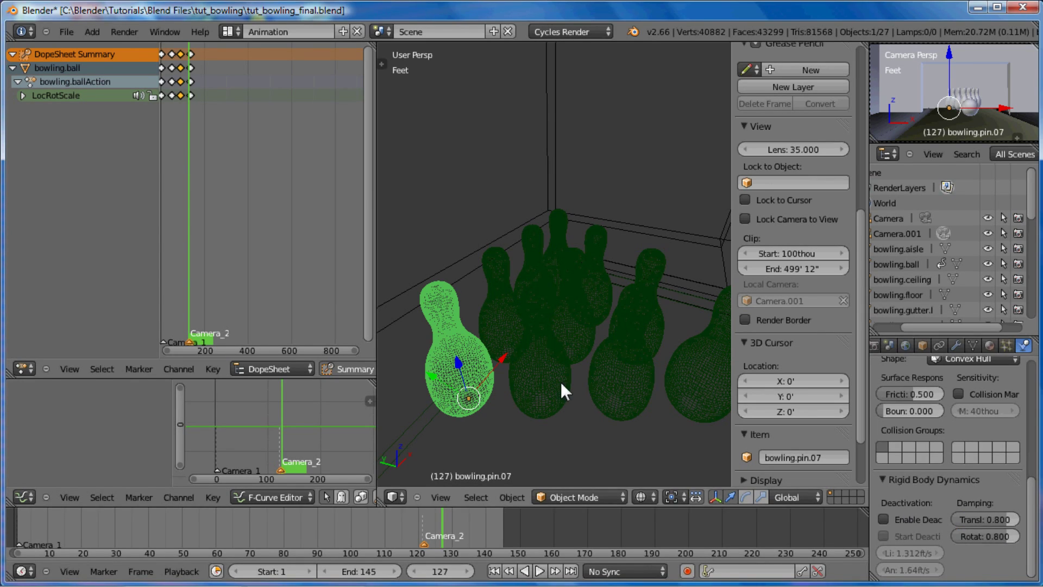
- Deselect all, frame the ball and pin rack down the lane, and preview the simulation to frame 127
{"action": "key", "text": "a"}
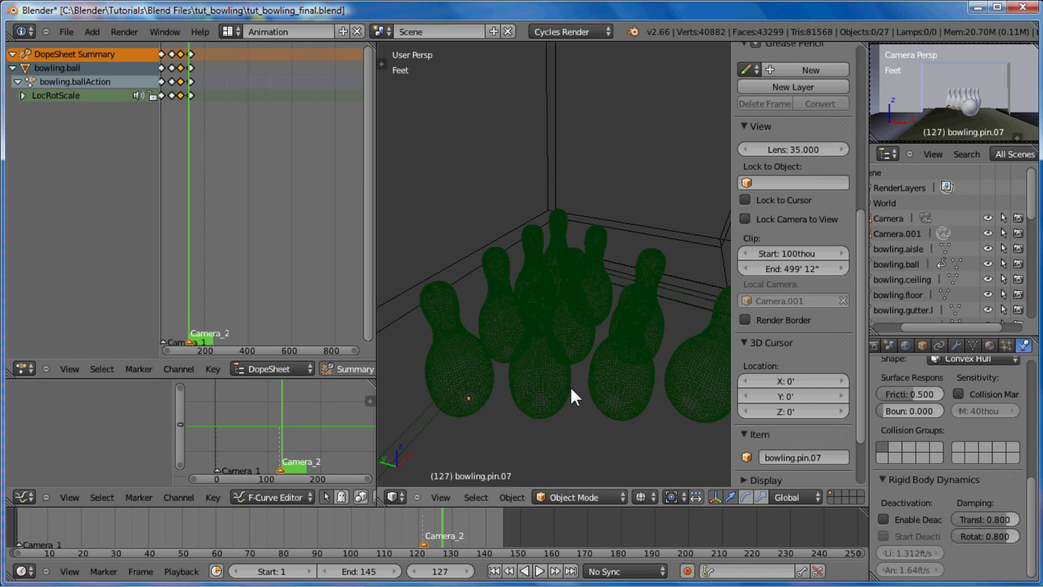
{"action": "scroll", "coordinate": [574, 383], "scroll_direction": "down", "scroll_amount": 5, "text": "shift"}
{"action": "scroll", "coordinate": [573, 380], "scroll_direction": "up", "scroll_amount": 3, "text": "shift"}
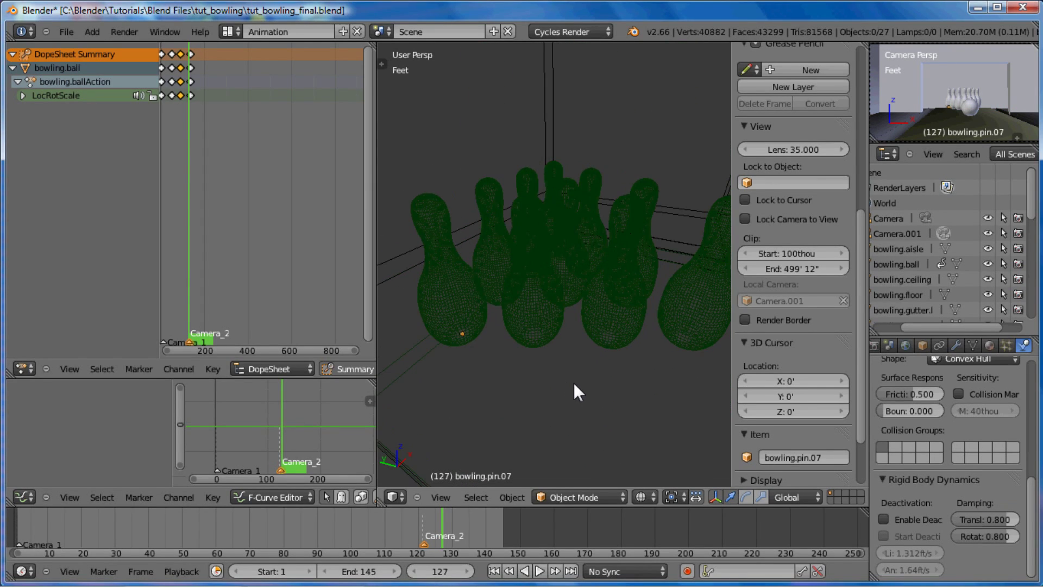
{"action": "scroll", "coordinate": [571, 380], "scroll_direction": "up", "scroll_amount": 4}
{"action": "scroll", "coordinate": [566, 382], "scroll_direction": "down", "scroll_amount": 6}
{"action": "scroll", "coordinate": [565, 399], "scroll_direction": "up", "scroll_amount": 1, "text": "ctrl"}
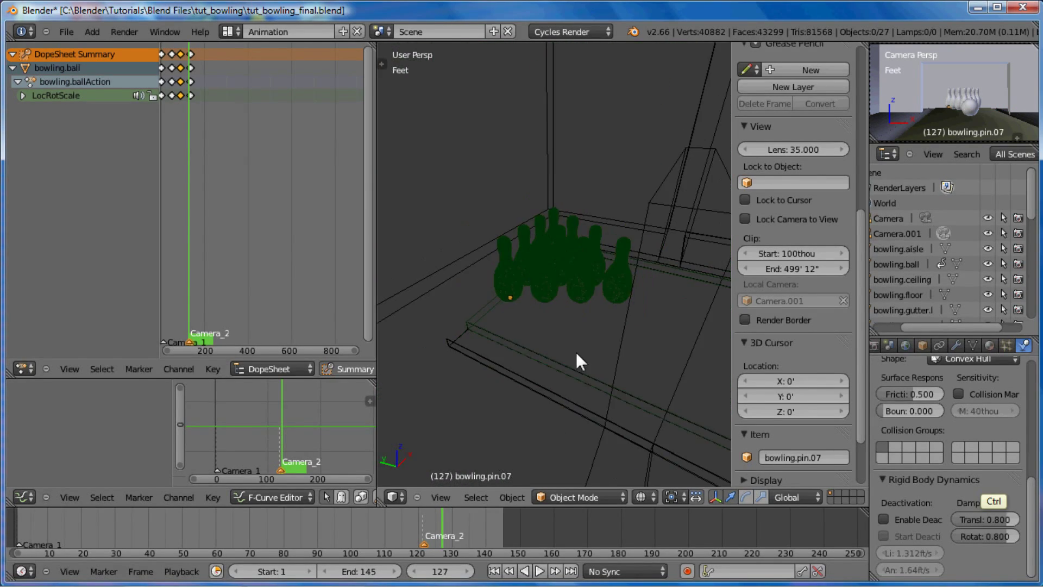
{"action": "scroll", "coordinate": [576, 359], "scroll_direction": "down", "scroll_amount": 3, "text": "ctrl"}
{"action": "scroll", "coordinate": [600, 358], "scroll_direction": "up", "scroll_amount": 2, "text": "shift"}
{"action": "scroll", "coordinate": [594, 360], "scroll_direction": "down", "scroll_amount": 2, "text": "shift"}
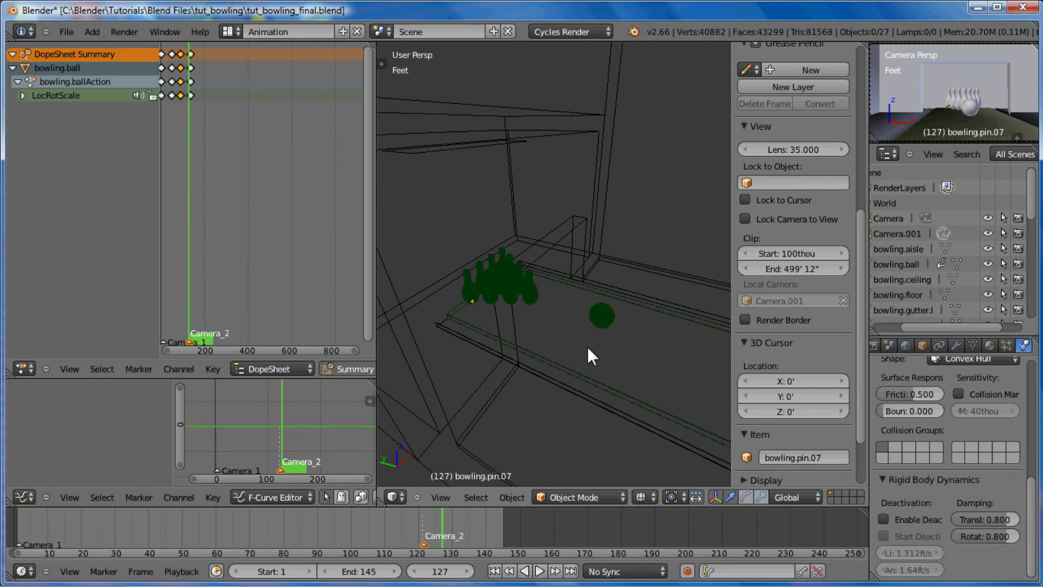
{"action": "key", "text": "alt+a"}
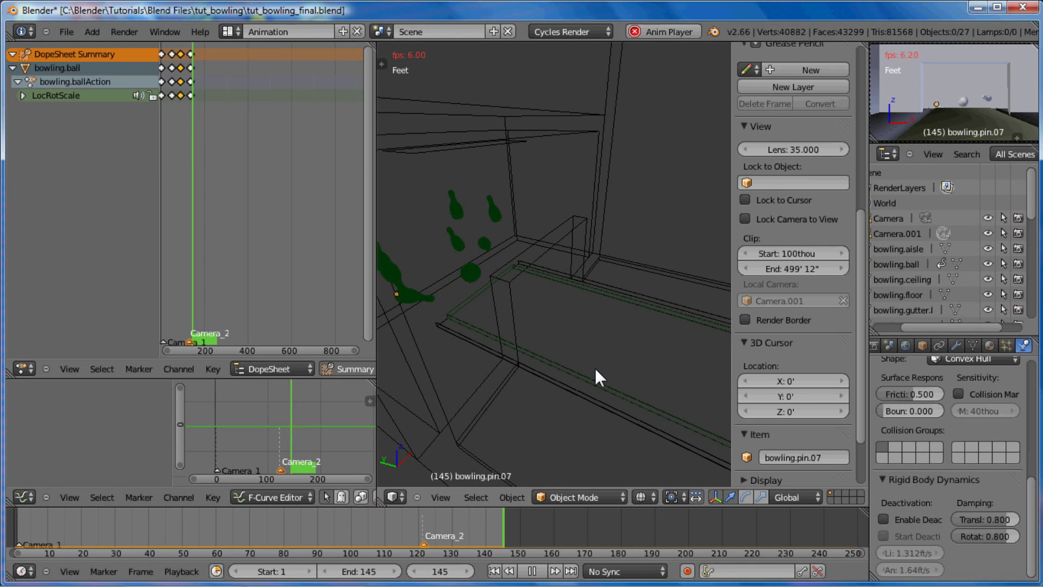
{"action": "key", "text": "Escape"}
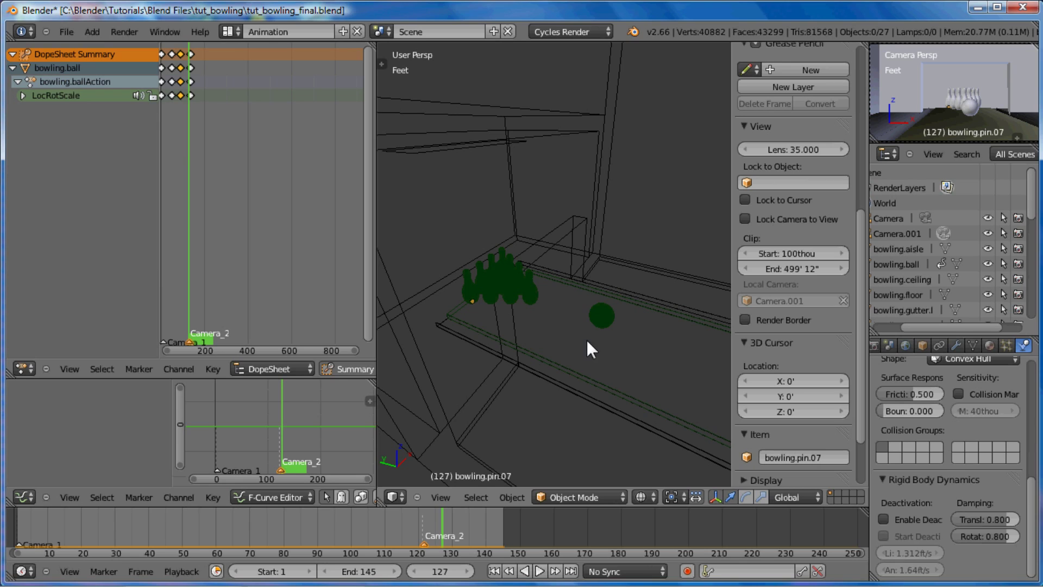
- Run Bake All Physics from the 'bake' operator search and play back the baked simulation
{"action": "key", "text": "space"}
{"action": "type", "text": "bake"}
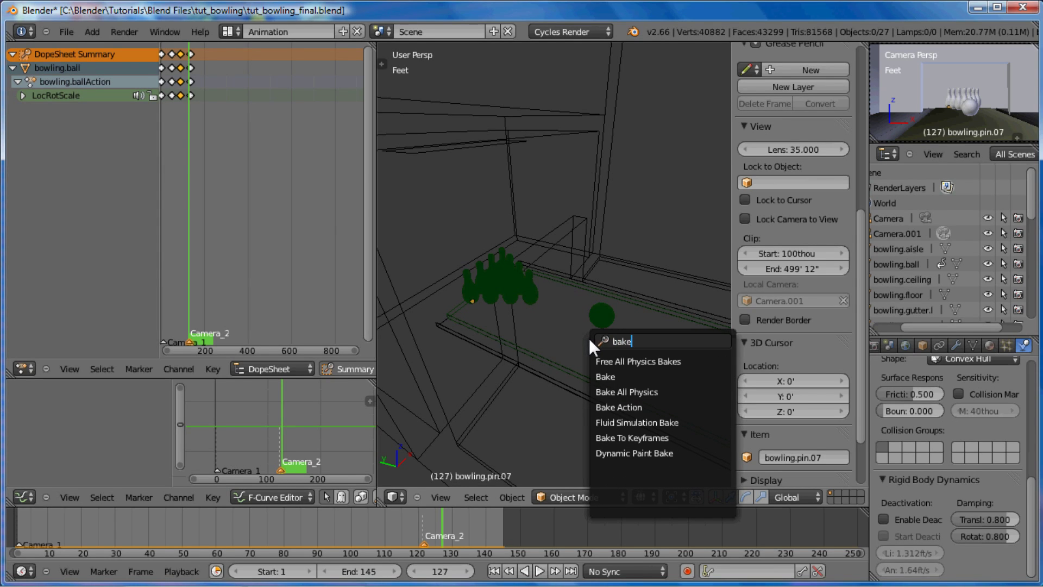
{"action": "left_click", "coordinate": [625, 387]}
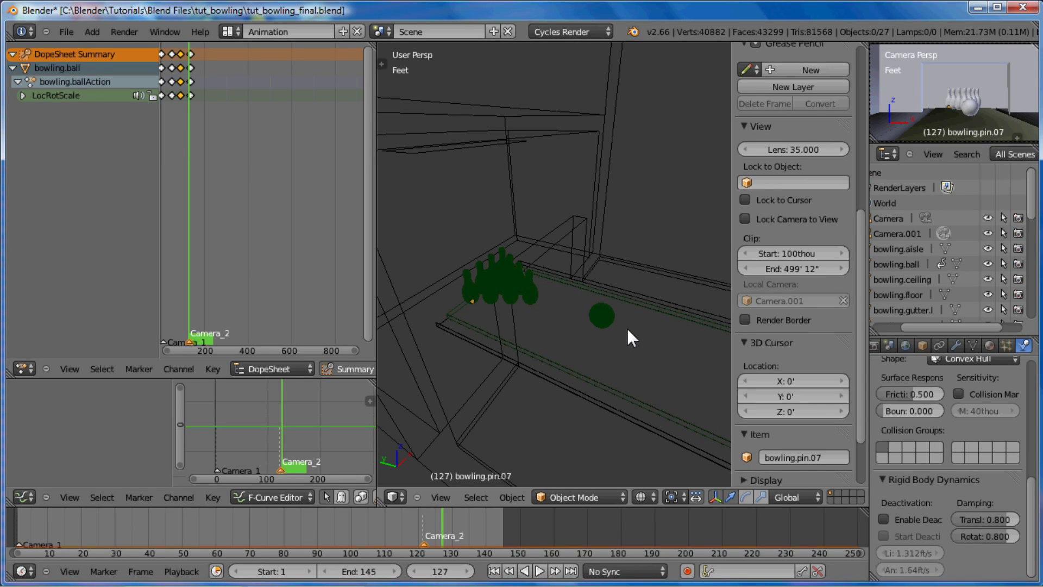
{"action": "key", "text": "alt+a"}
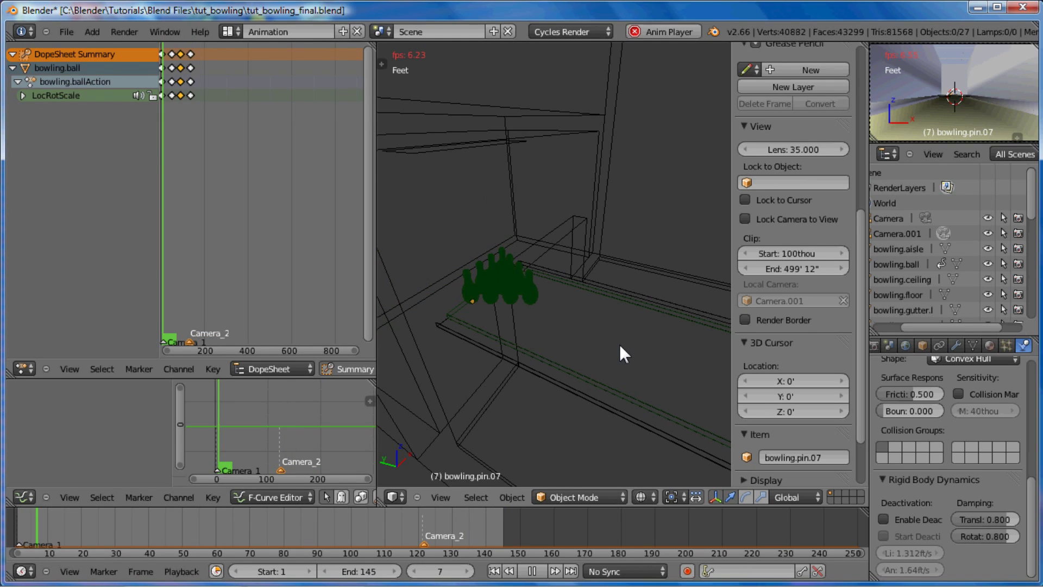
{"action": "key", "text": "Escape"}
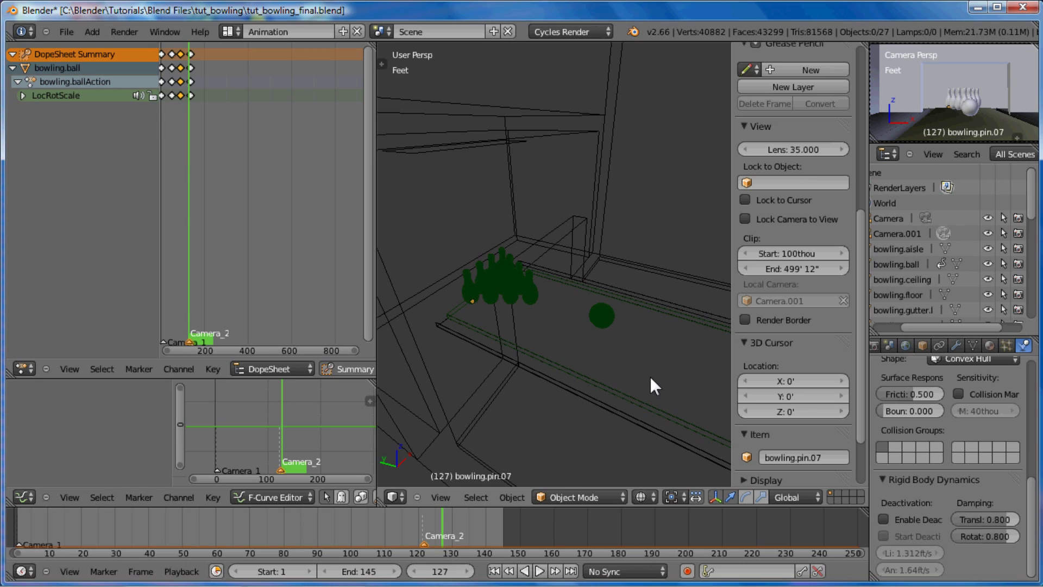
- Show the Render properties and scroll to the Output panel with PNG format
{"action": "scroll", "coordinate": [1032, 497], "scroll_direction": "up", "scroll_amount": 10}
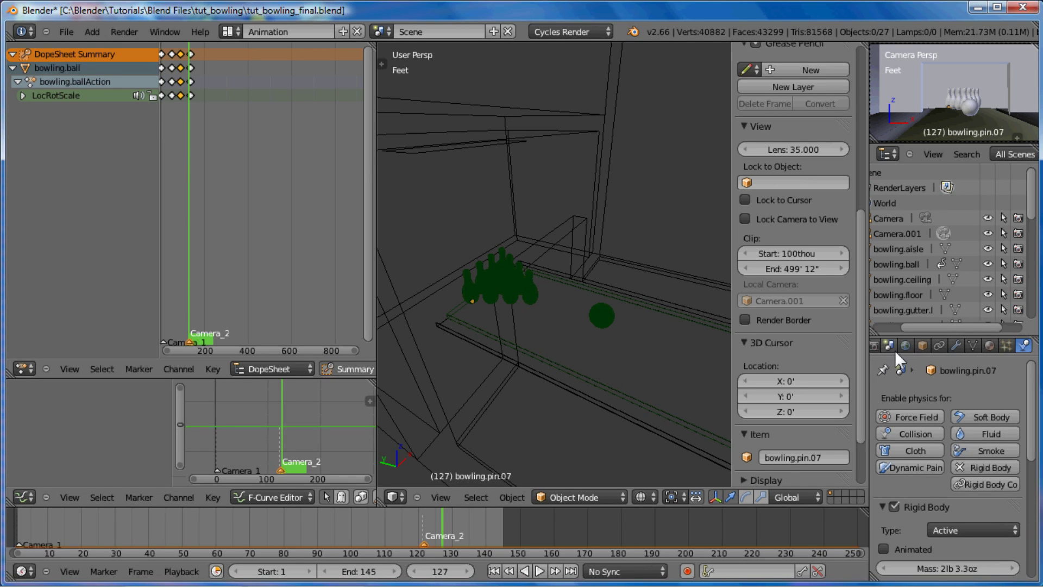
{"action": "scroll", "coordinate": [945, 348], "scroll_direction": "up", "scroll_amount": 3}
{"action": "left_click", "coordinate": [914, 345]}
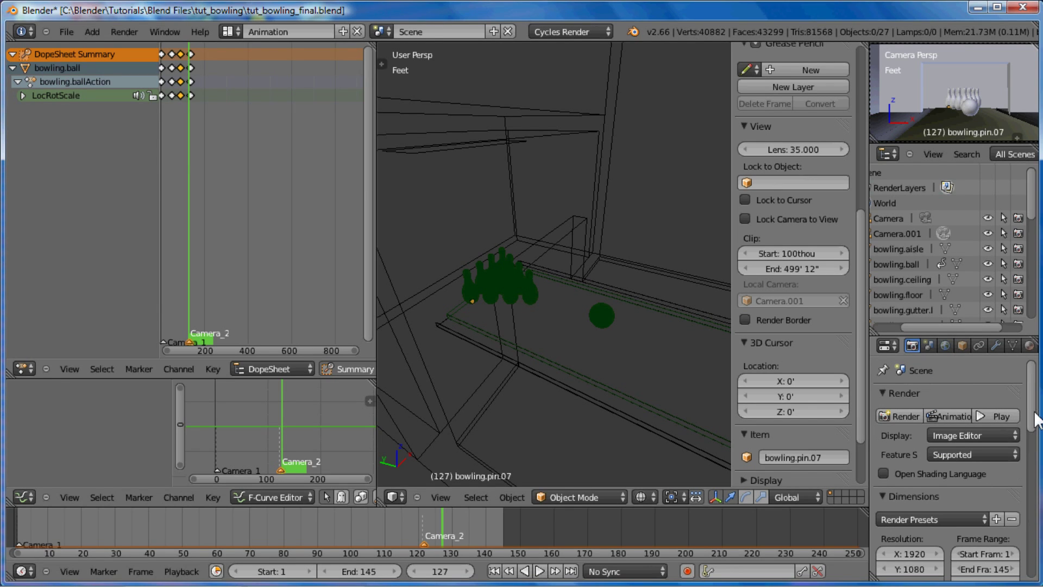
{"action": "left_click_drag", "start_coordinate": [1031, 410], "coordinate": [1029, 501]}
{"action": "scroll", "coordinate": [1015, 456], "scroll_direction": "down", "scroll_amount": 2}
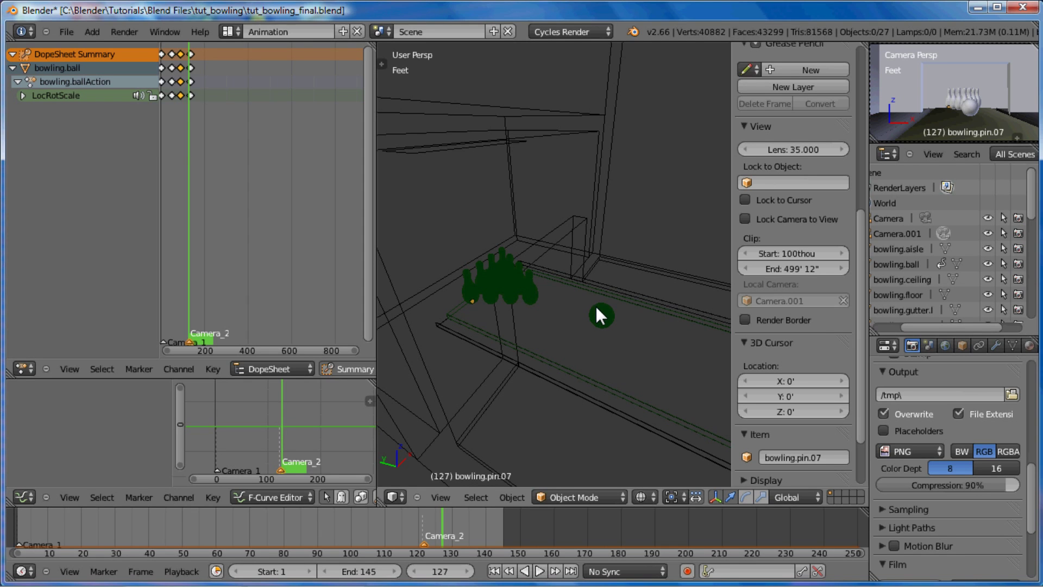
- Render the full bowling animation with Ctrl+F12
{"action": "key", "text": "ctrl"}
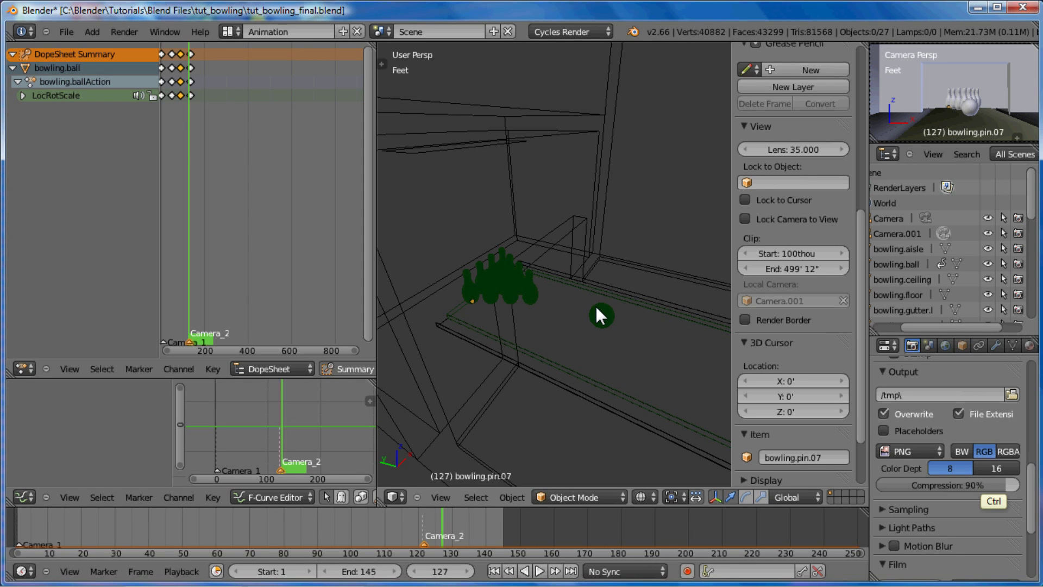